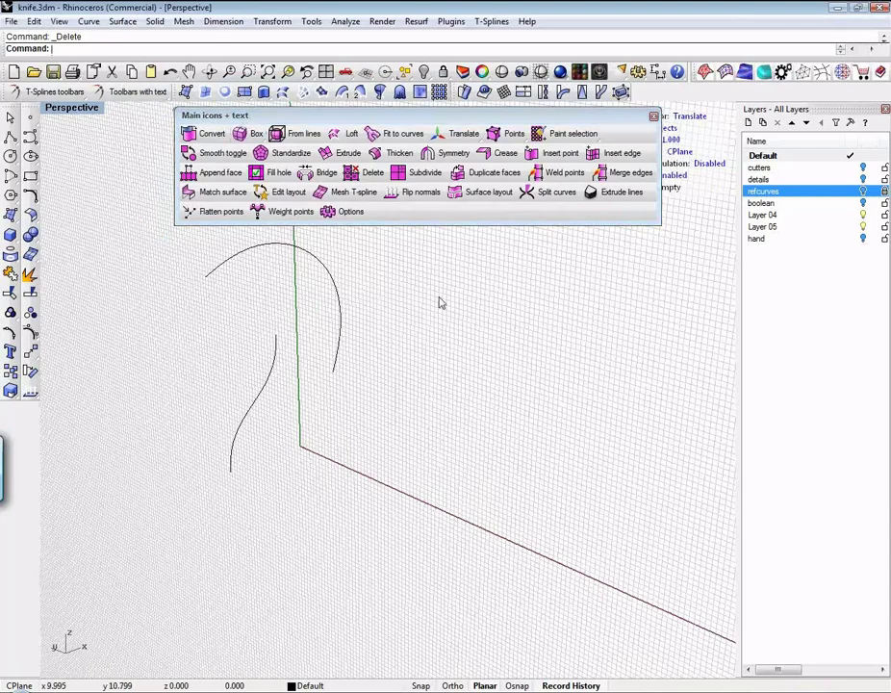
right_click_drag(442, 302, 464, 450, "shift")
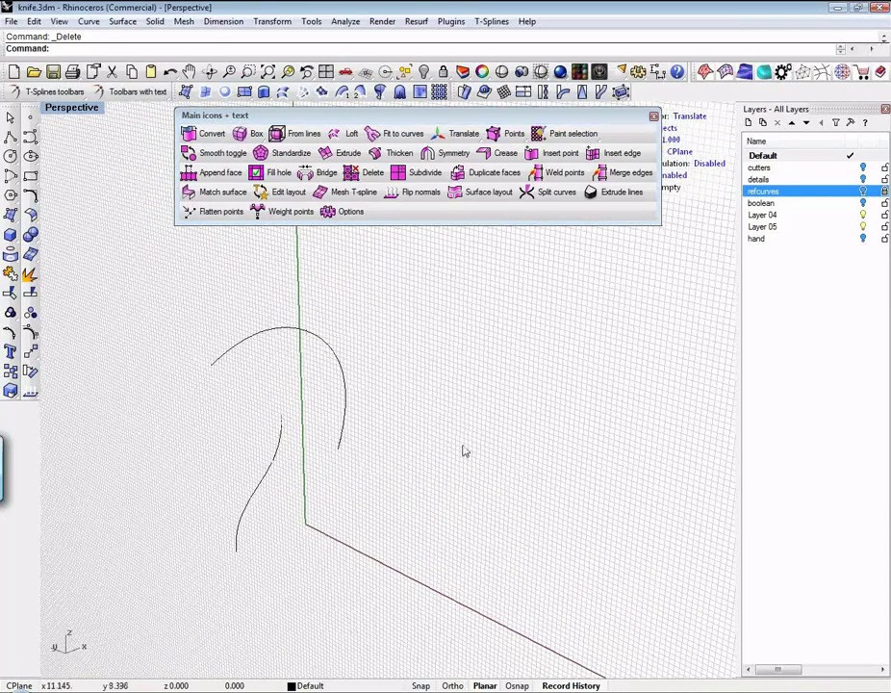
left_click_drag(471, 121, 354, 140)
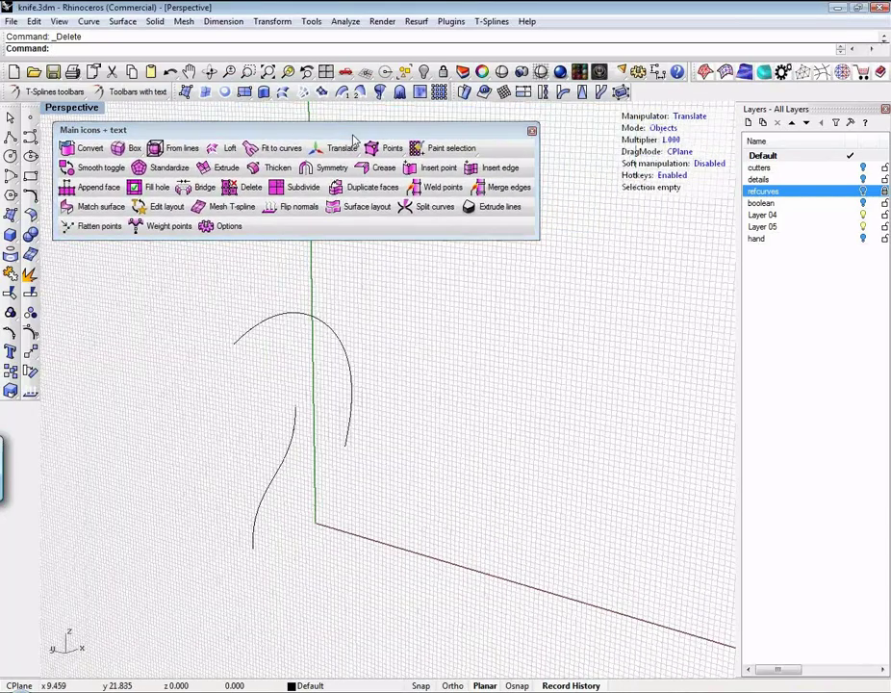
right_click_drag(495, 315, 458, 366, "shift")
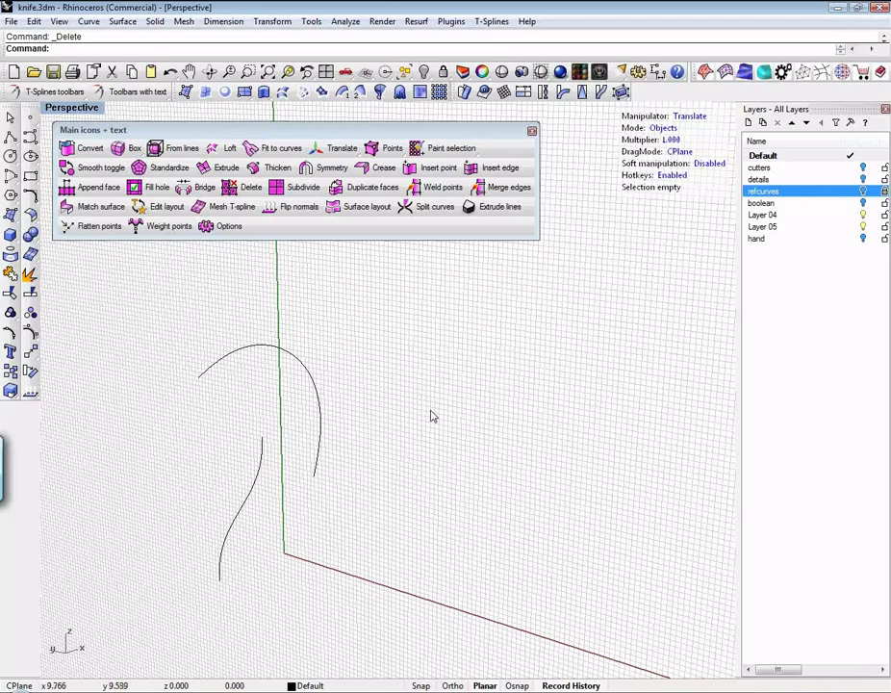
mouse_move(412, 432)
right_mouse_down()
mouse_move(409, 439)
mouse_move(414, 434)
right_mouse_up()
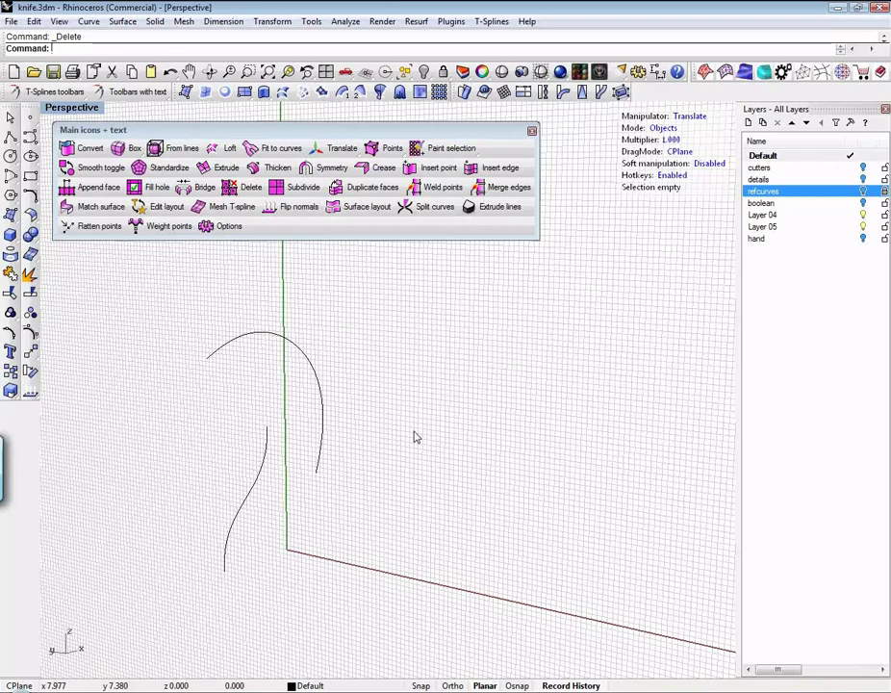
mouse_move(408, 430)
right_mouse_down("shift")
mouse_move(467, 436)
mouse_move(424, 420)
mouse_move(458, 383)
mouse_move(406, 415)
right_mouse_up("shift")
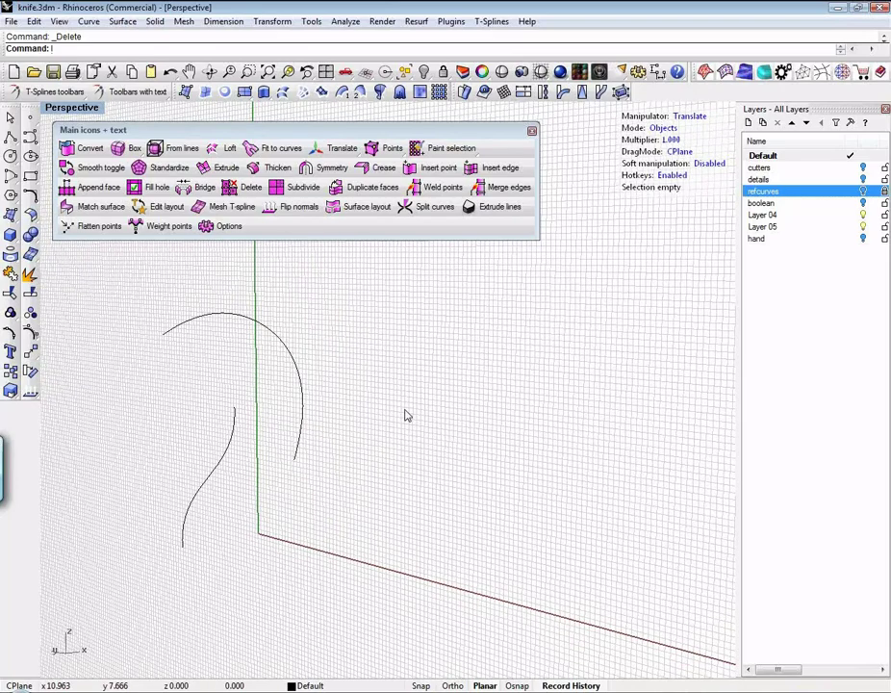
- Close the floating Main icons + text toolbar and undock the T-Splines Container toolbar over the viewport
left_click(532, 131)
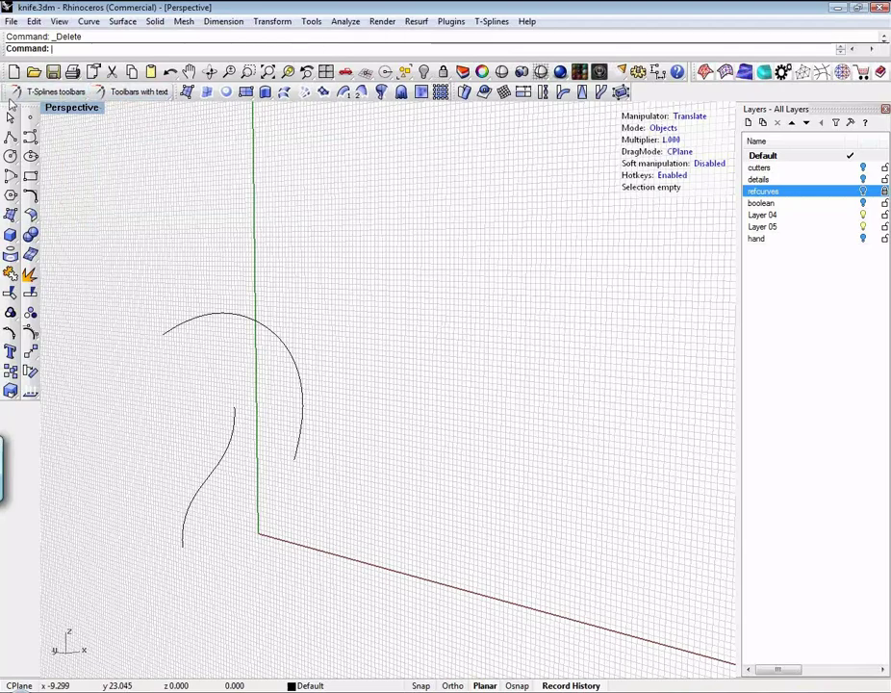
left_click_drag(14, 94, 76, 156)
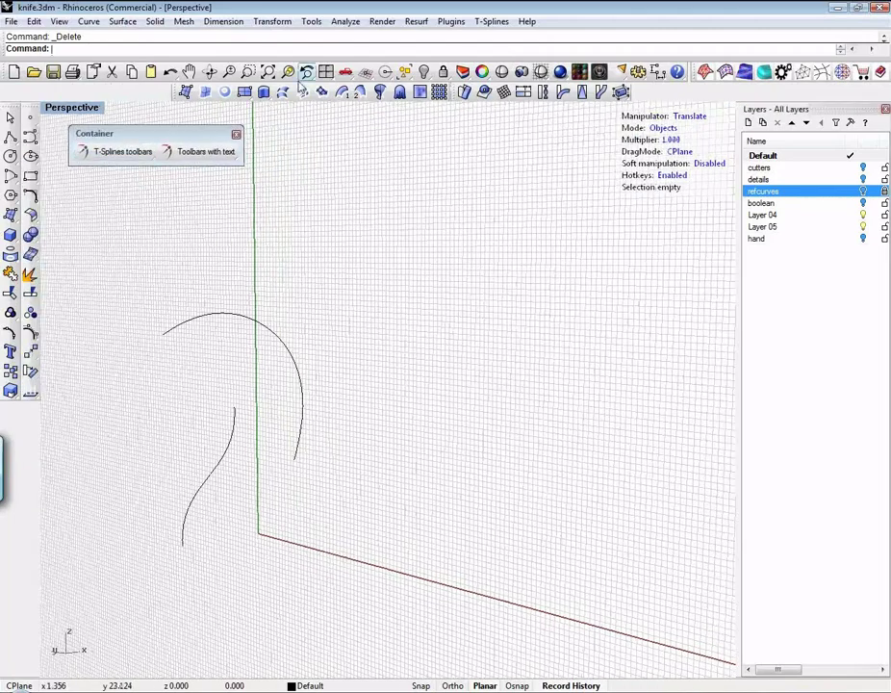
- Demonstrate hiding and showing the Container toolbar of the TSplines collection in the toolbar layout settings, leaving it shown
left_click(311, 23)
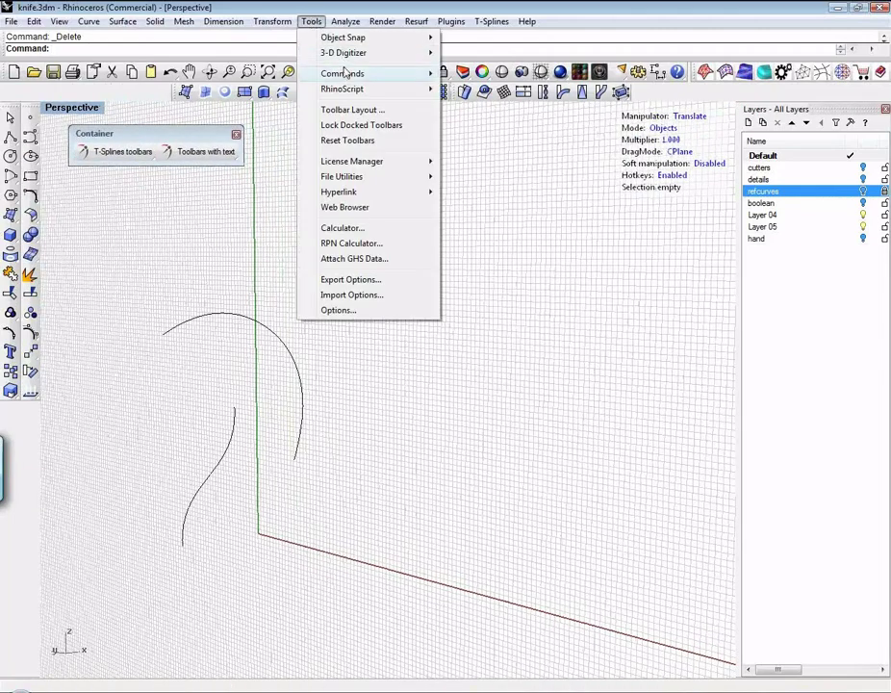
left_click(349, 109)
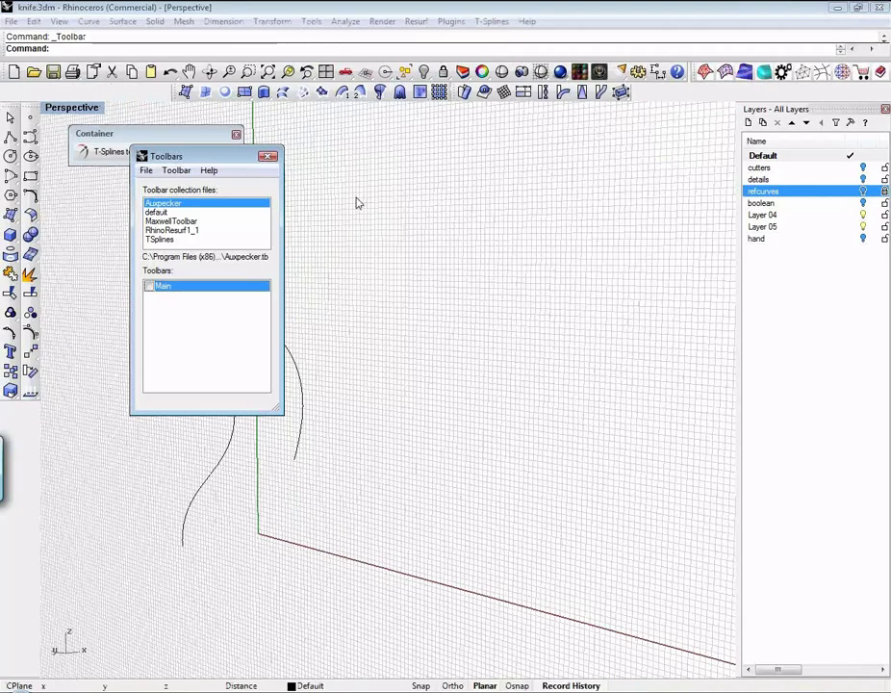
left_click(160, 240)
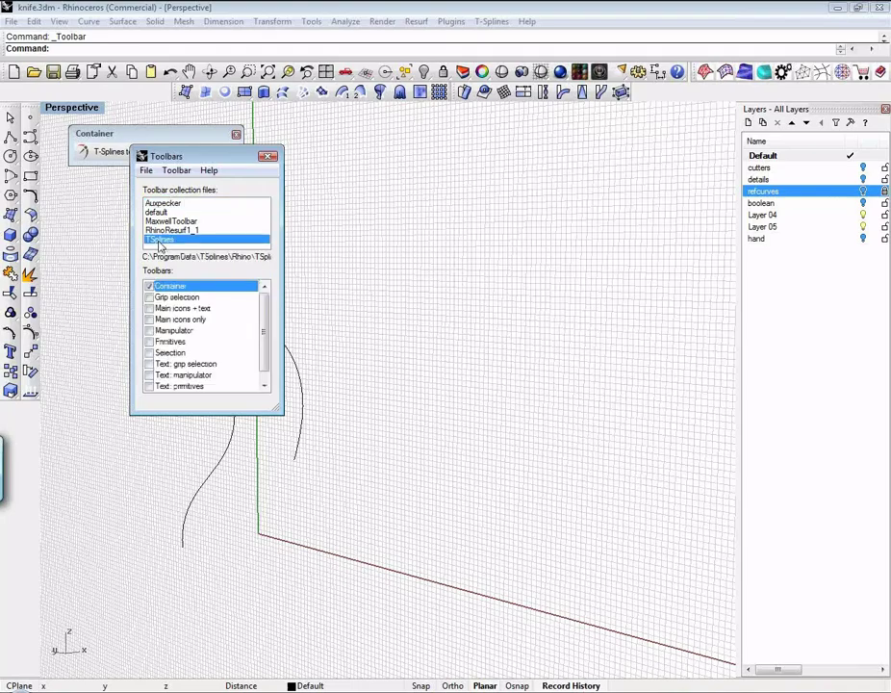
mouse_move(268, 317)
left_mouse_down()
mouse_move(268, 338)
mouse_move(266, 302)
left_mouse_up()
left_click(149, 287)
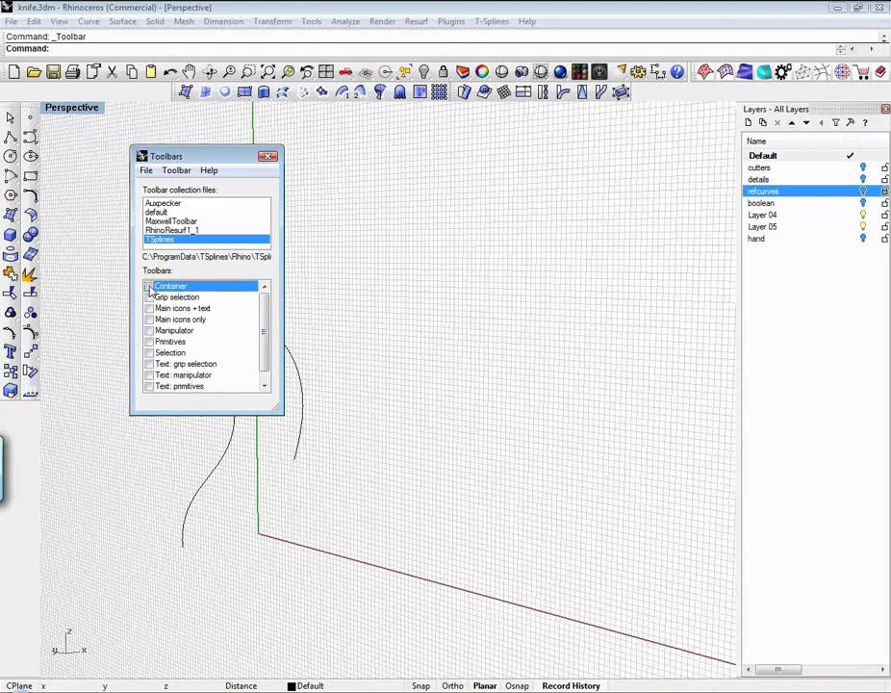
left_click(149, 286)
left_click_drag(218, 159, 369, 143)
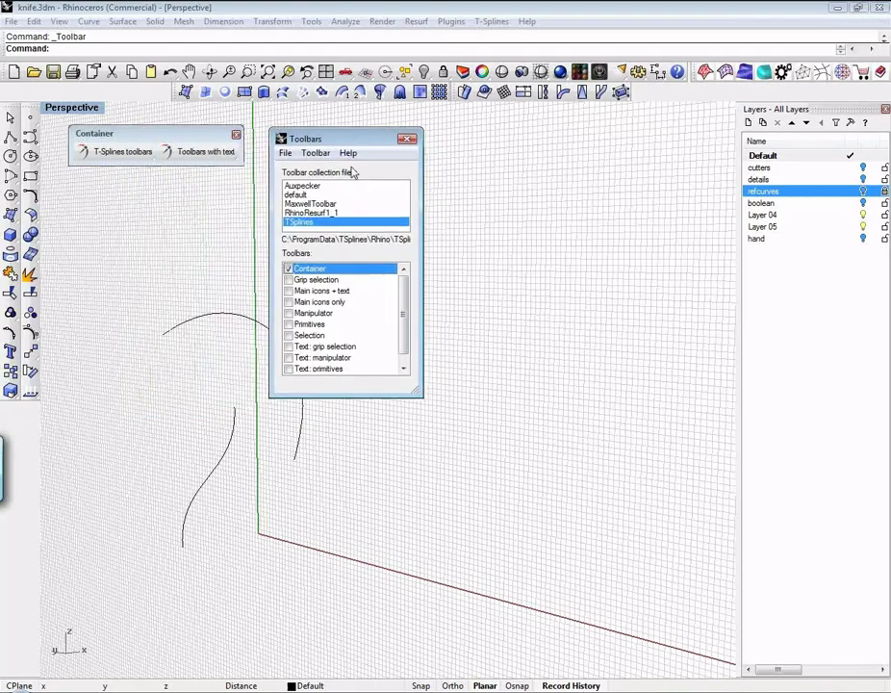
left_click(286, 269)
left_click(287, 268)
left_click(407, 138)
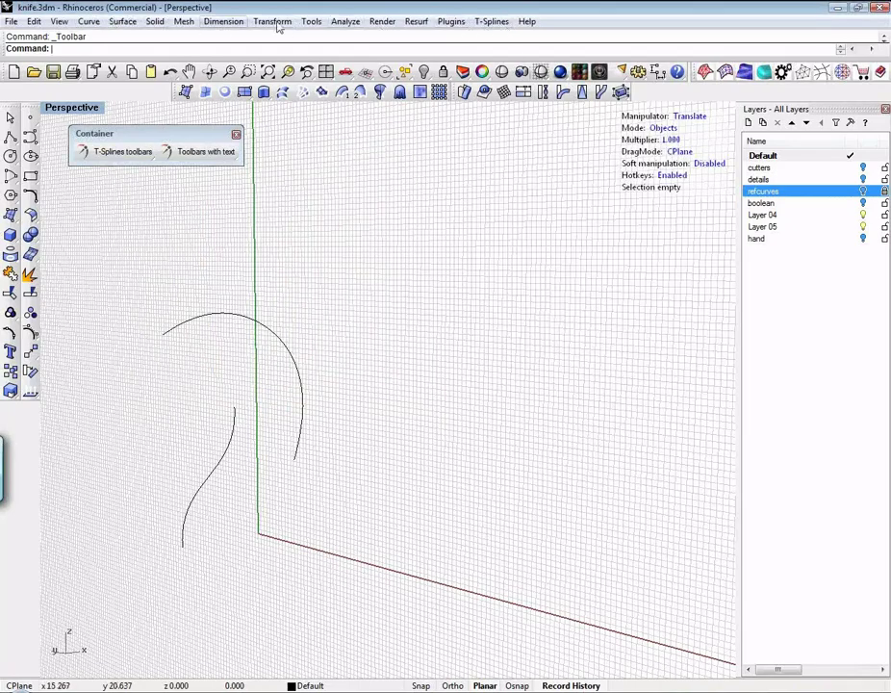
- Look at the T-Splines display options through the plug-in's own help commands, leaving all settings as they are
left_click(490, 21)
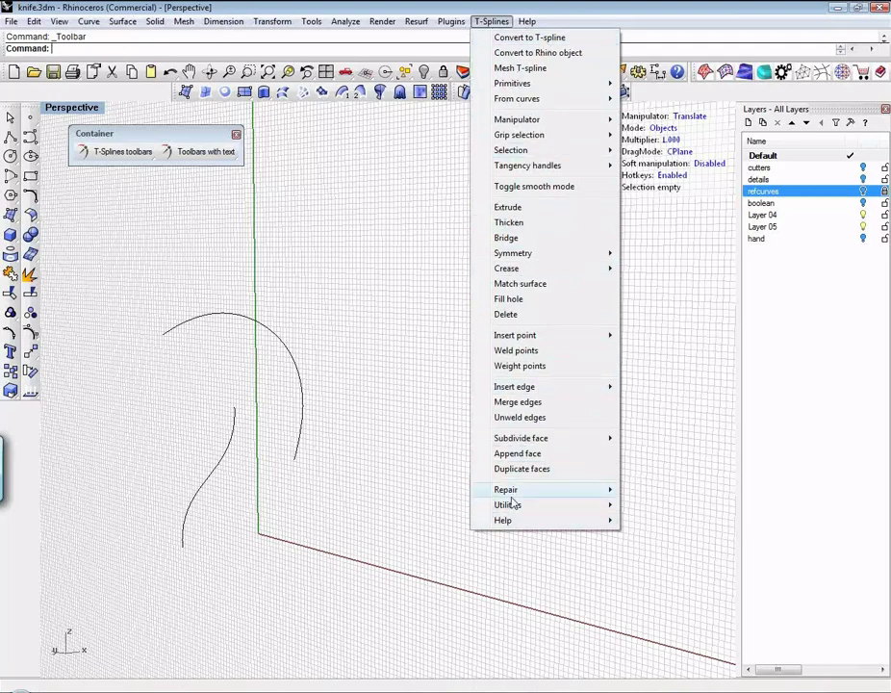
mouse_move(507, 521)
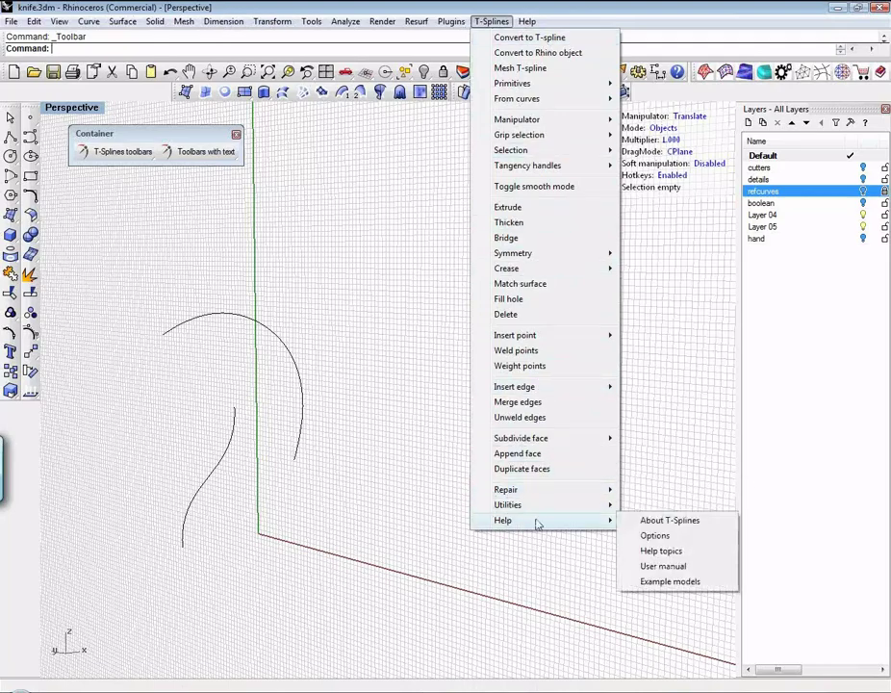
left_click(655, 536)
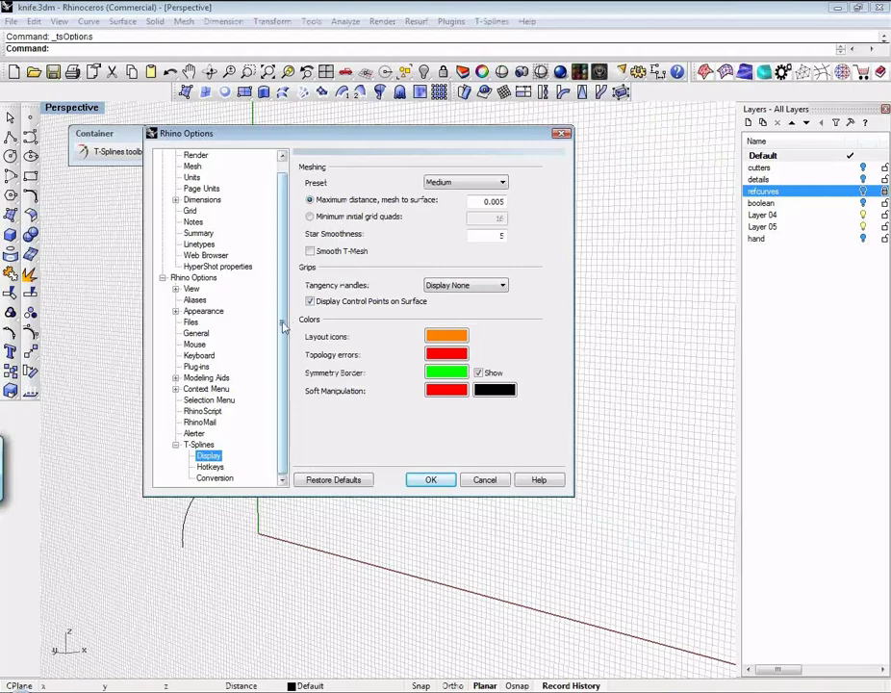
scroll(292, 316, "up", 1)
scroll(293, 315, "down", 1)
left_click(483, 479)
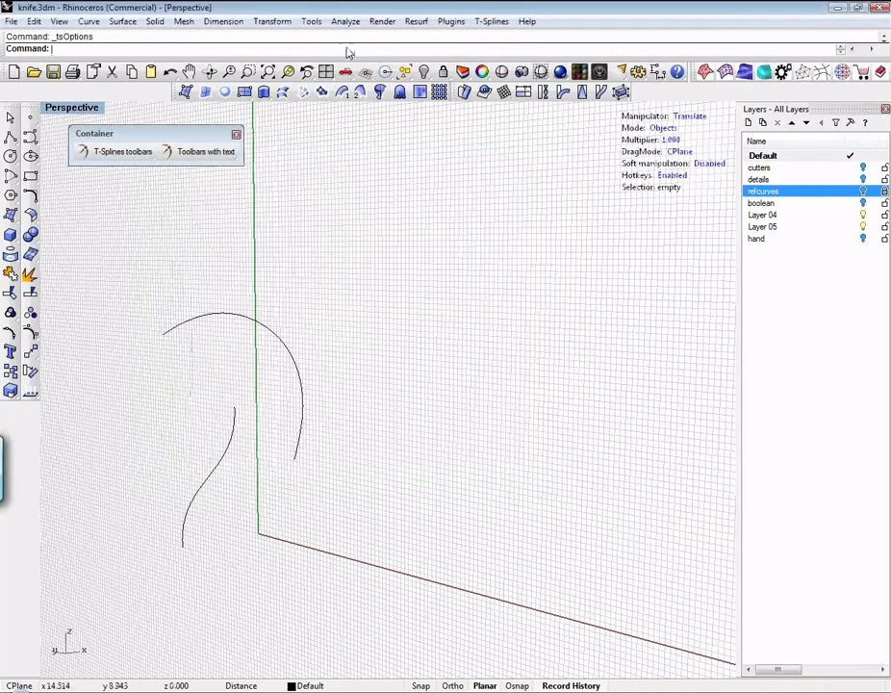
- Review the T-Splines general, Display, Hotkeys and Conversion pages in Rhino Options without changing any settings
left_click(311, 21)
left_click(337, 310)
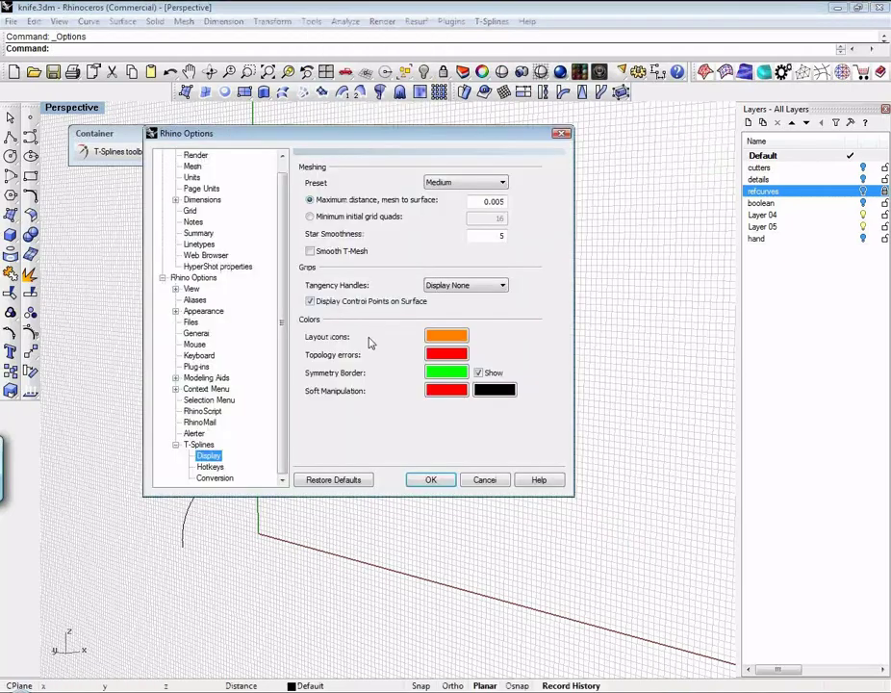
left_click(198, 443)
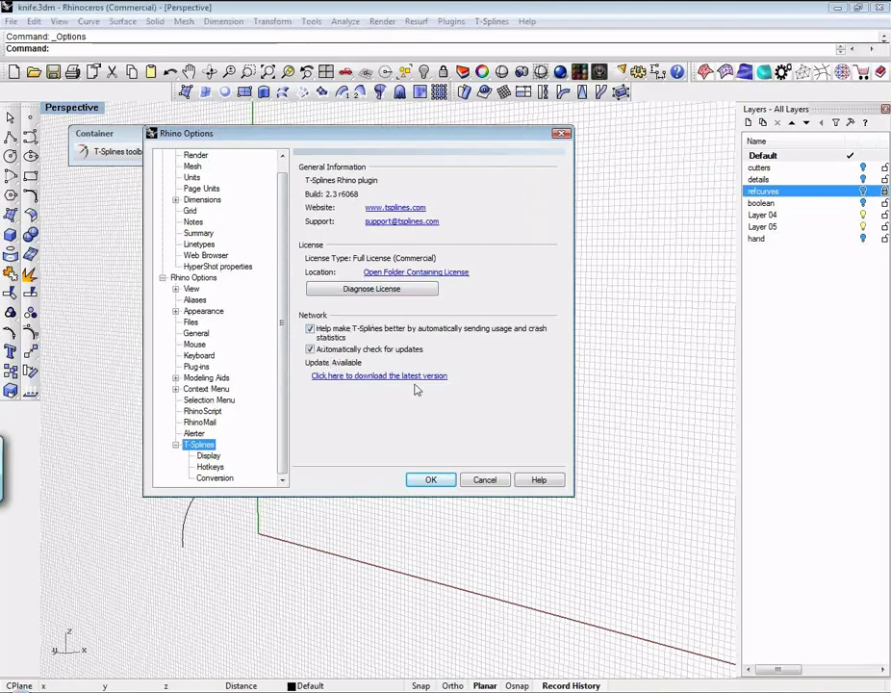
left_click(209, 455)
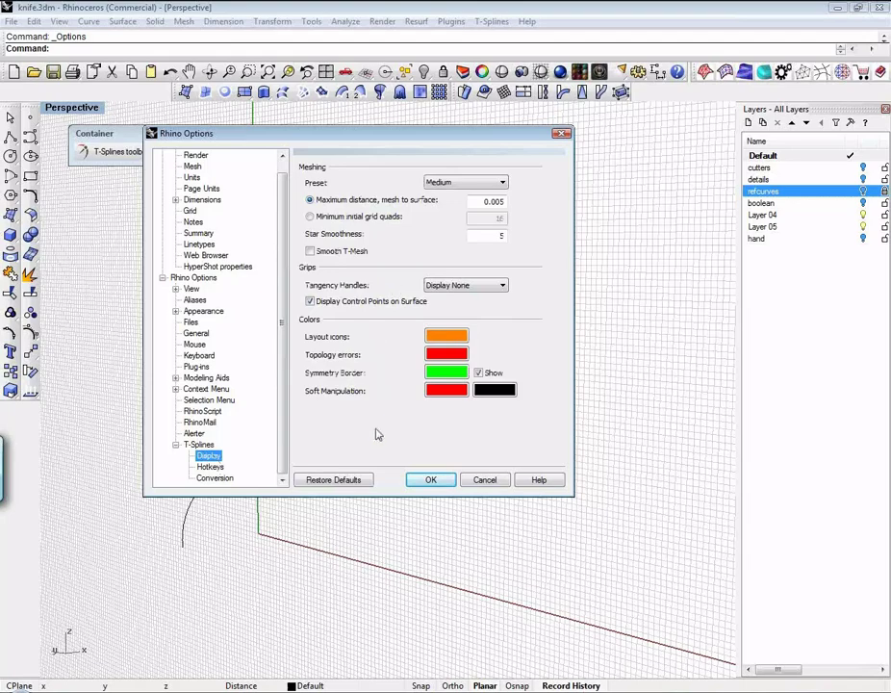
left_click(210, 467)
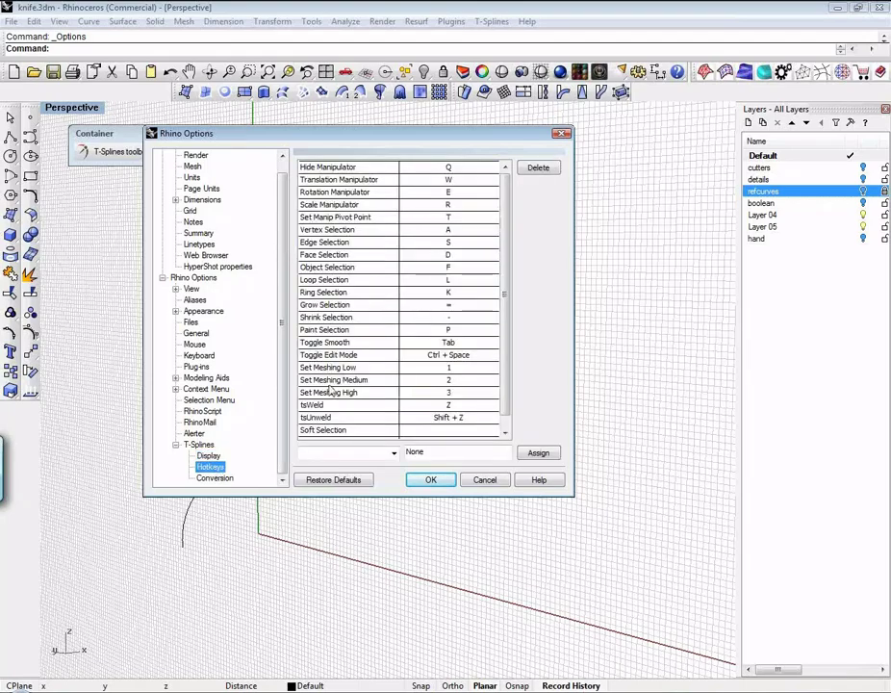
left_click(218, 478)
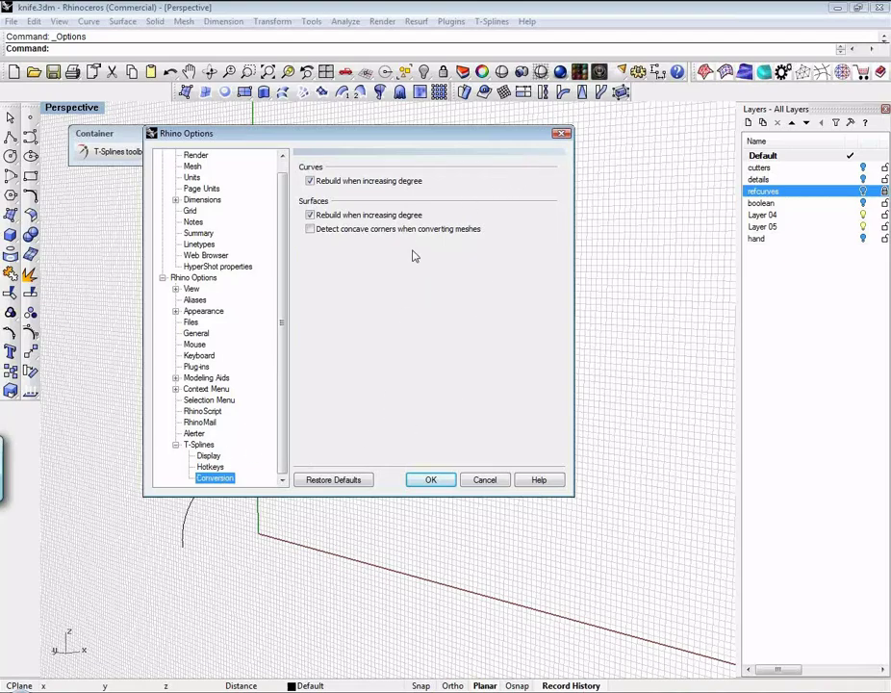
left_click(198, 444)
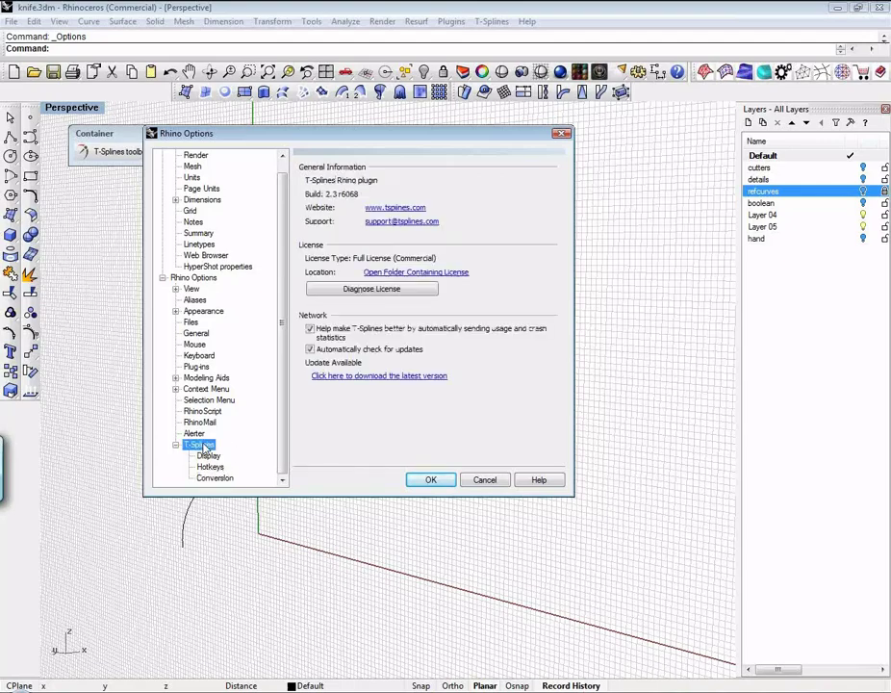
left_click(483, 479)
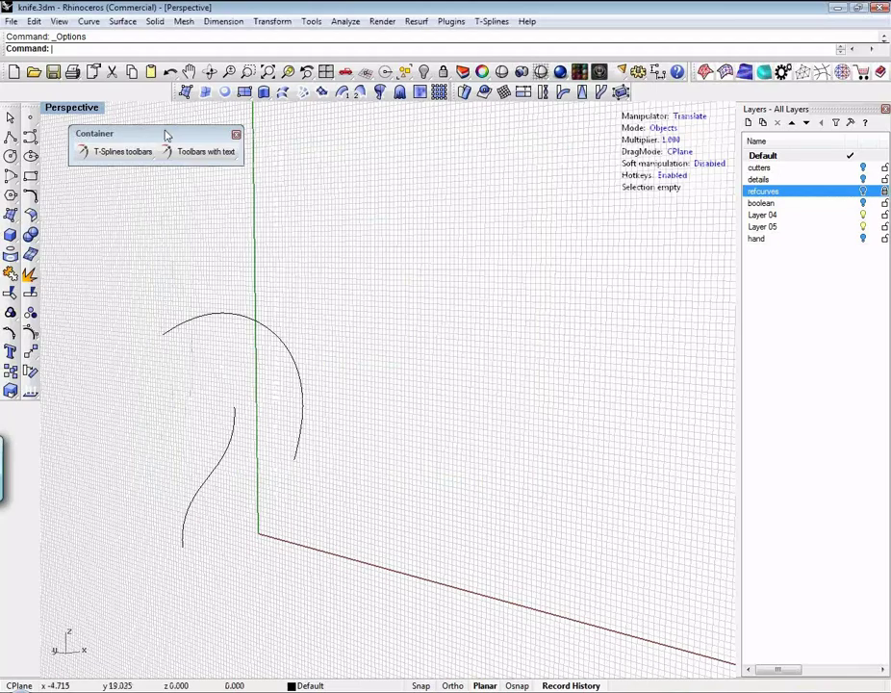
- Dock the Container toolbar again and open the Main icons + text toolbar as a floating toolbar
left_click_drag(167, 136, 139, 94)
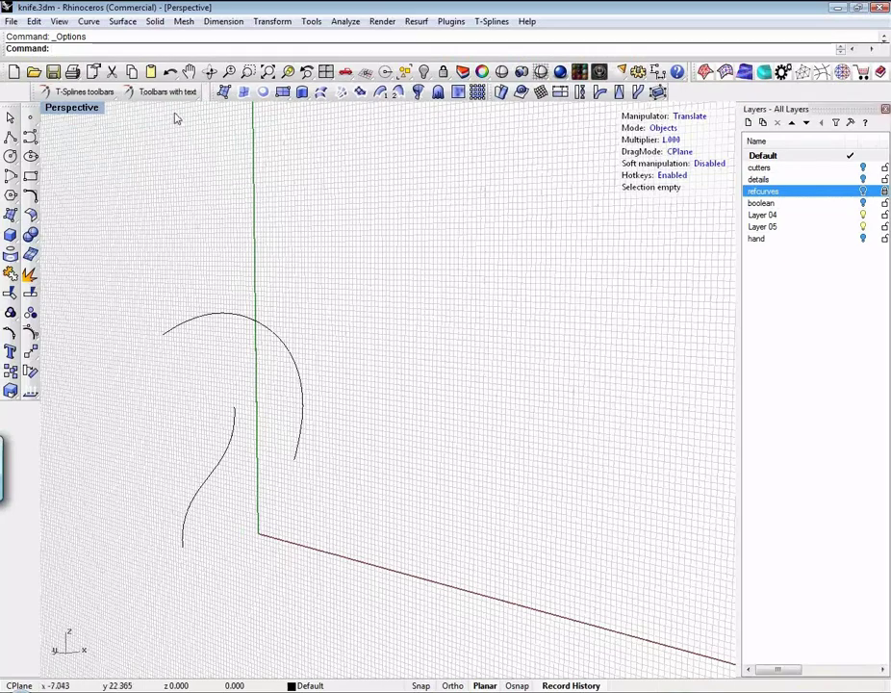
left_click(82, 92)
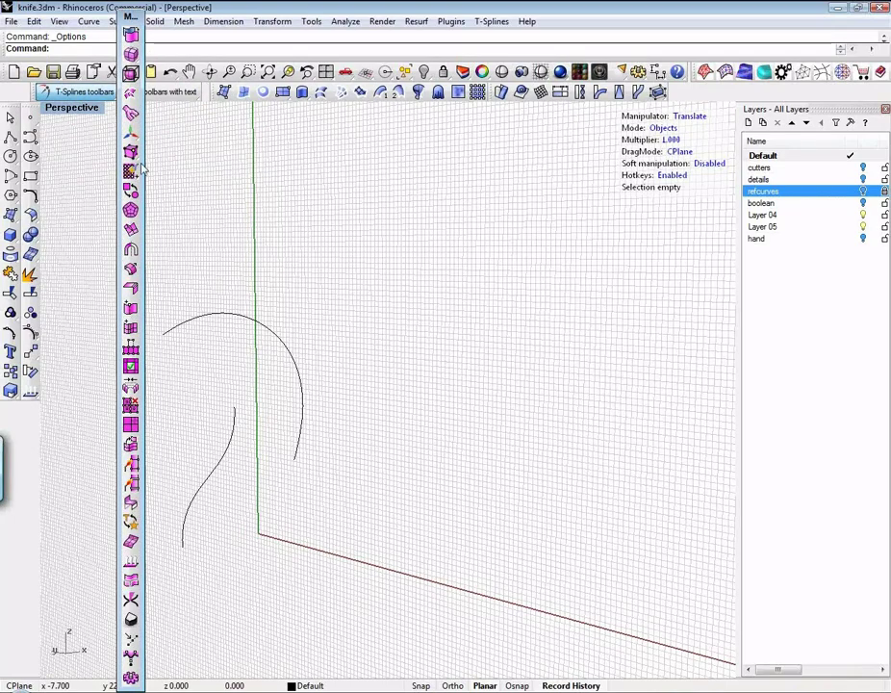
left_click(169, 93)
left_click_drag(339, 96, 246, 123)
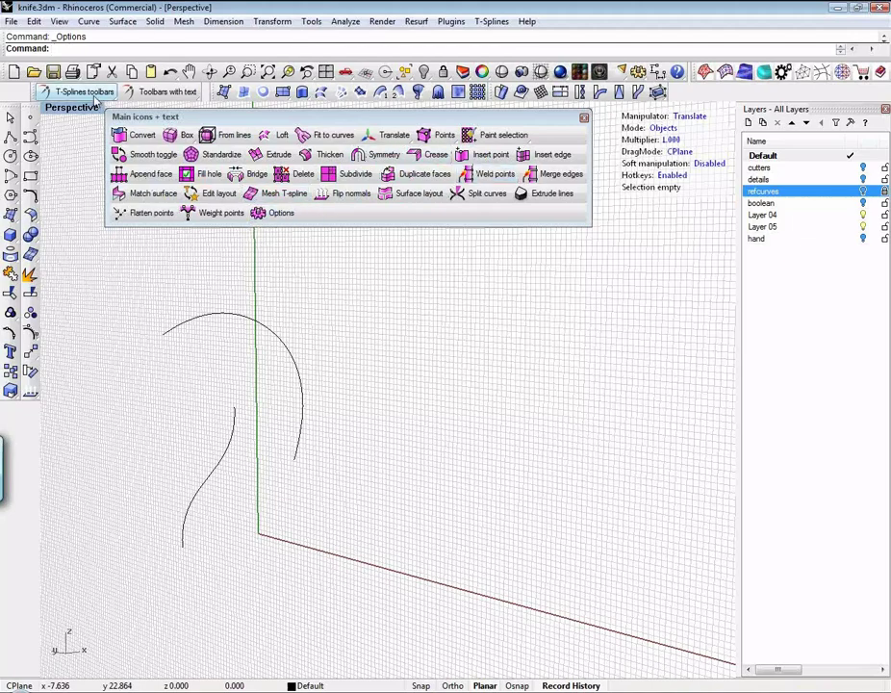
- Compare the icon-only T-Splines toolbar with the T-Splines command list, and reposition the floating text toolbar to clear the viewport
left_click(70, 91)
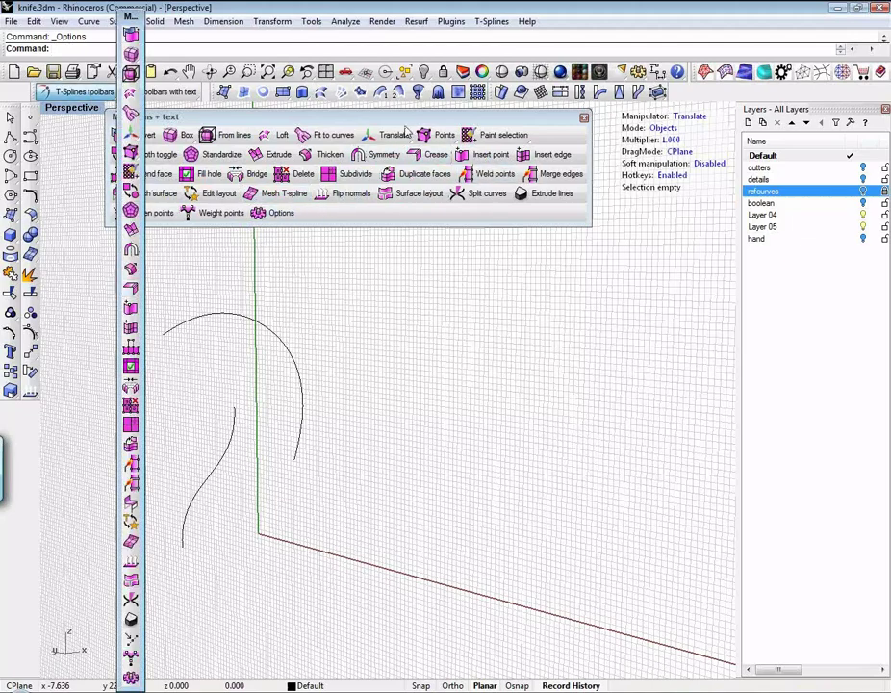
left_click(491, 22)
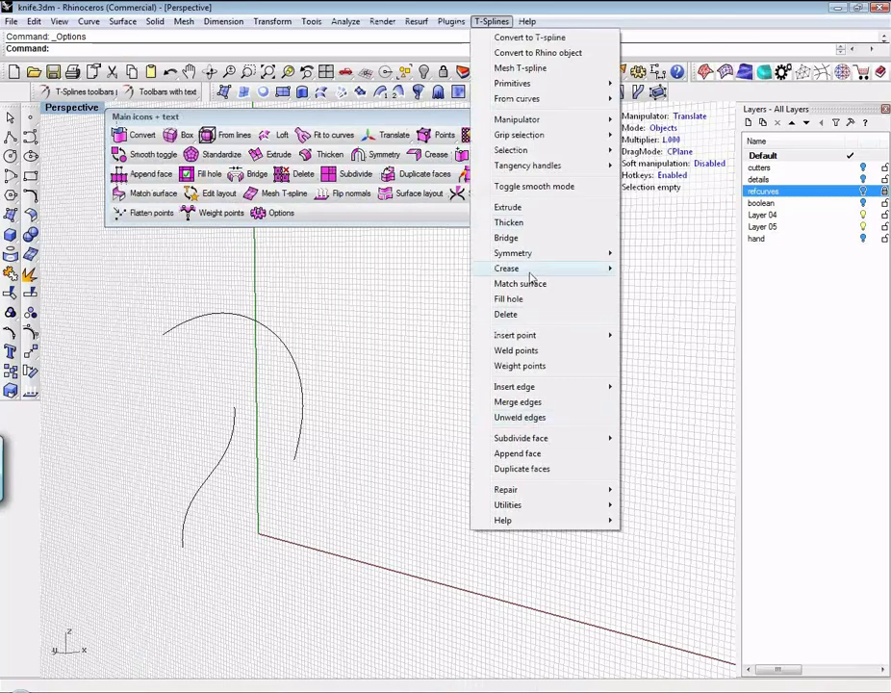
left_click(294, 89)
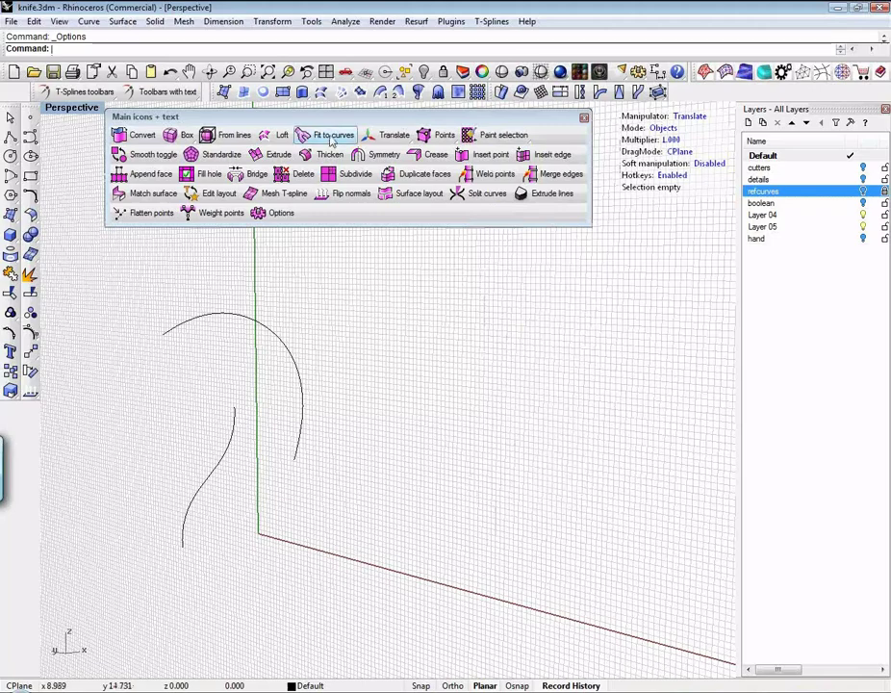
left_click_drag(341, 120, 283, 129)
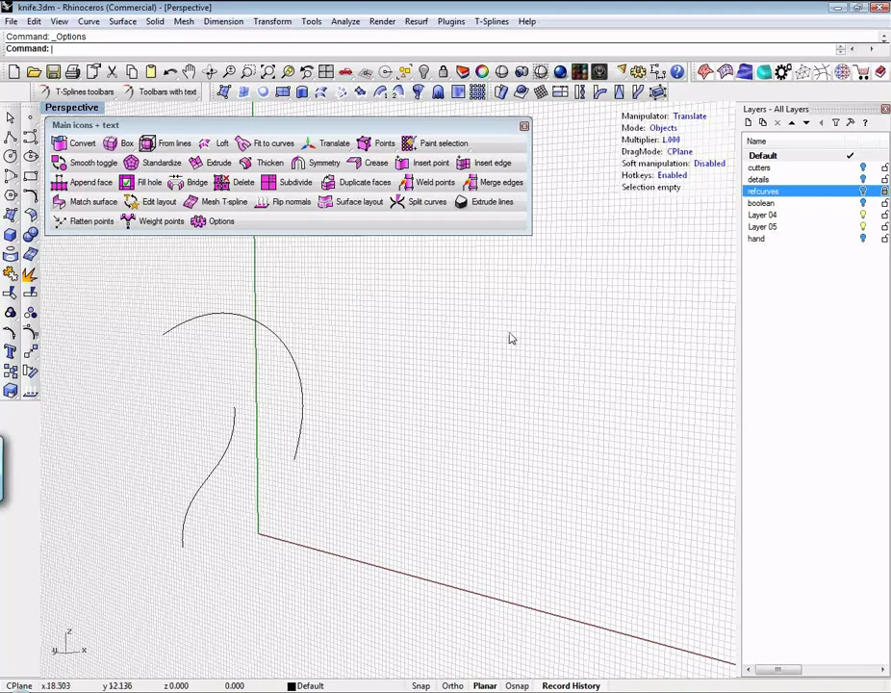
right_click_drag(395, 356, 441, 334, "shift")
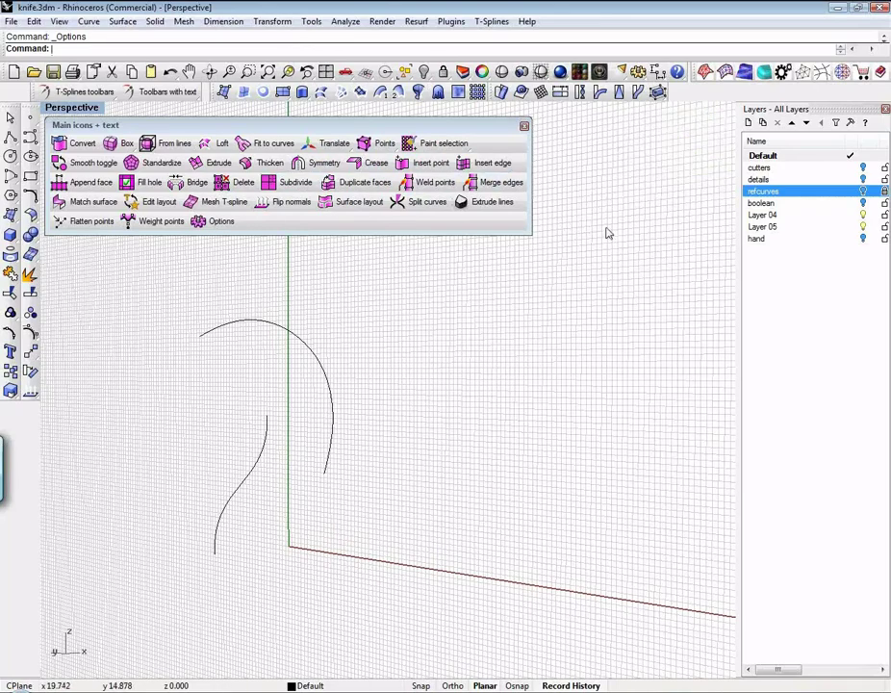
- Switch the T-Splines manipulator through its modes, including Scale, and leave it set to Hidden
left_click(325, 144)
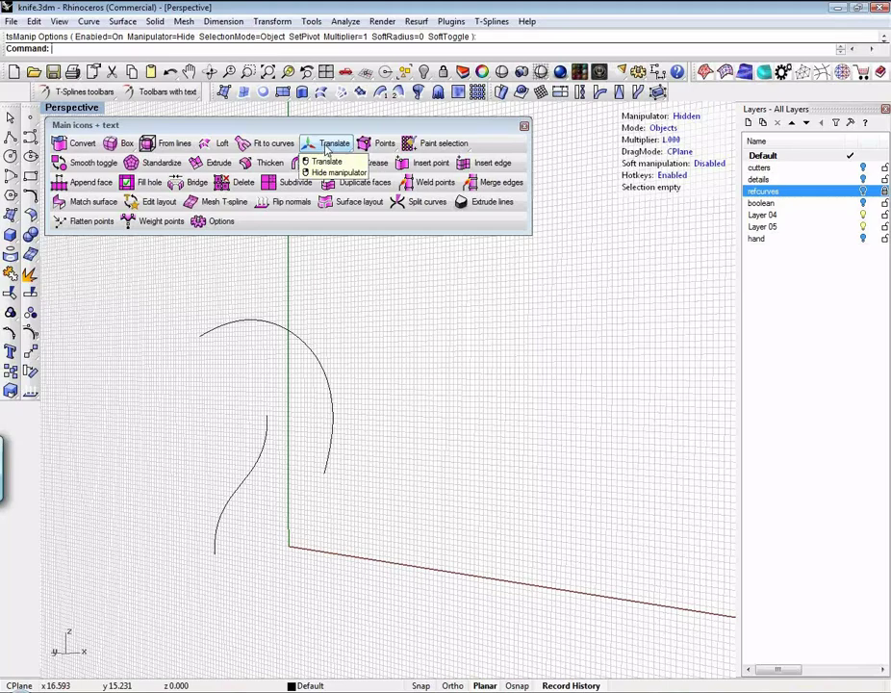
left_click(327, 143)
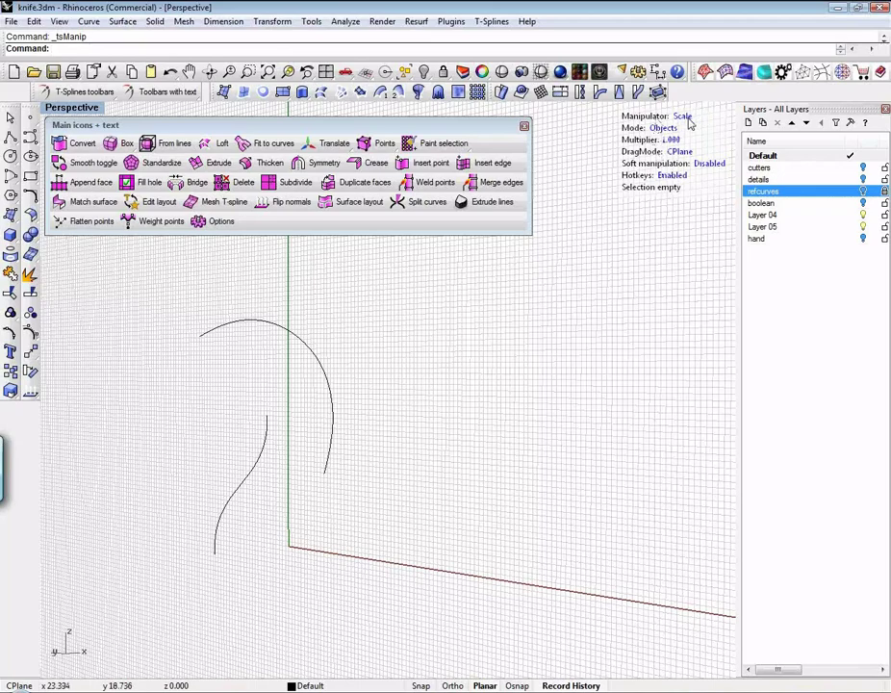
left_click(689, 120)
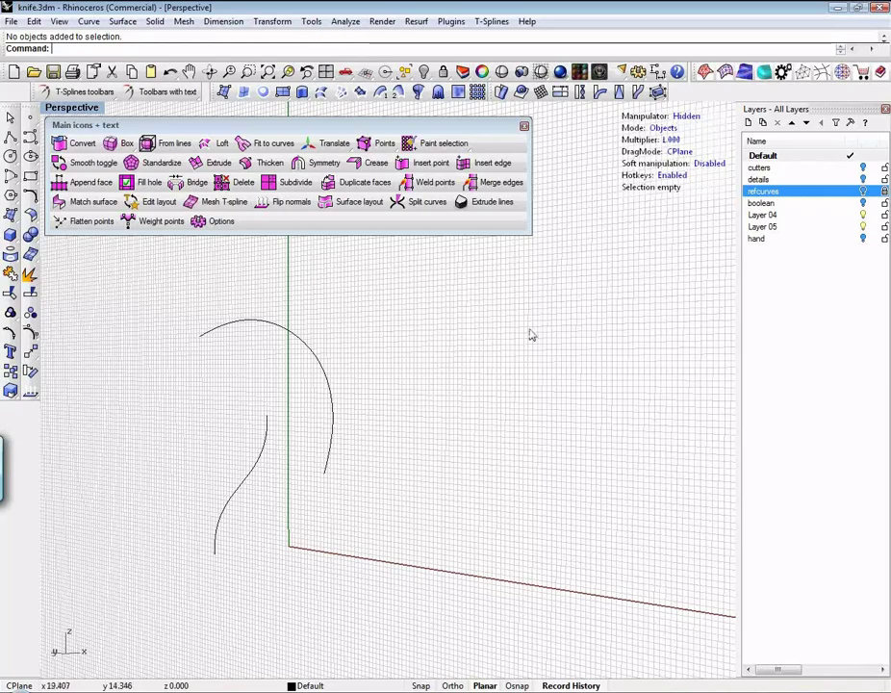
- Select the lower S-shaped curve, set the manipulator to Translate and shift the curve freehand along its X, Y and Z axes
left_click(269, 444)
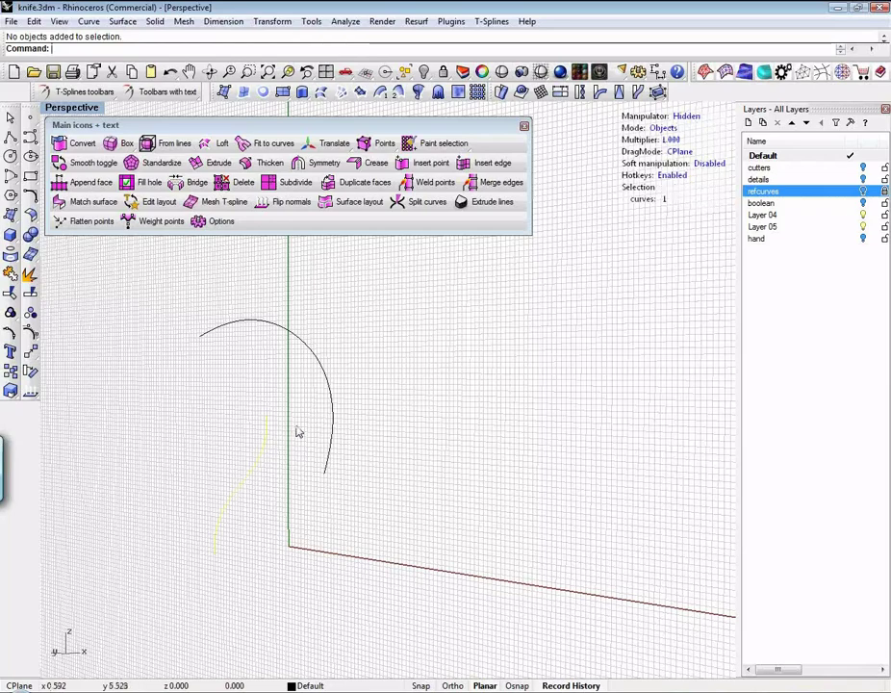
right_click_drag(384, 406, 467, 351, "shift")
scroll(331, 427, "up", 5)
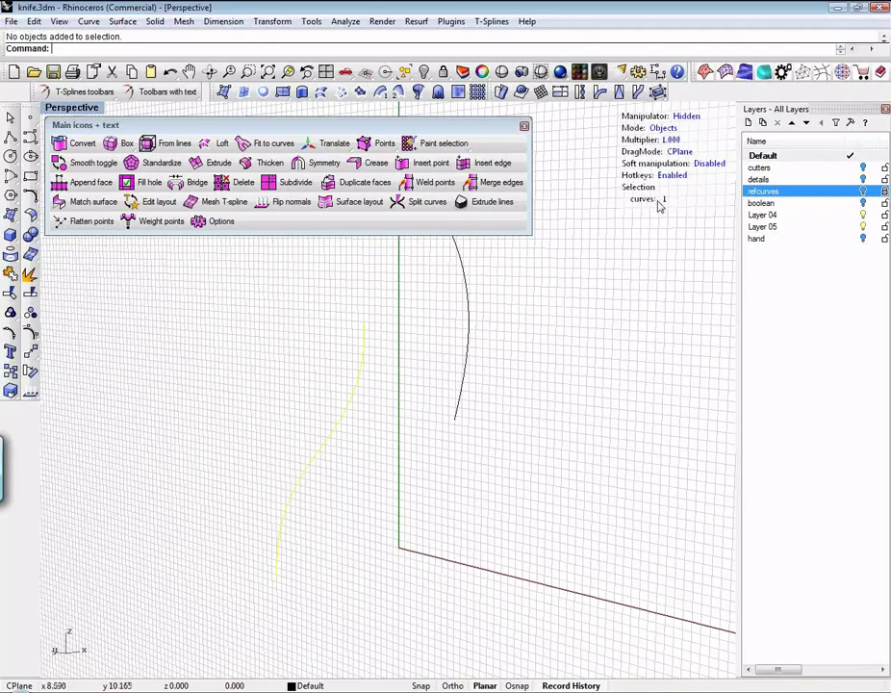
left_click(689, 117)
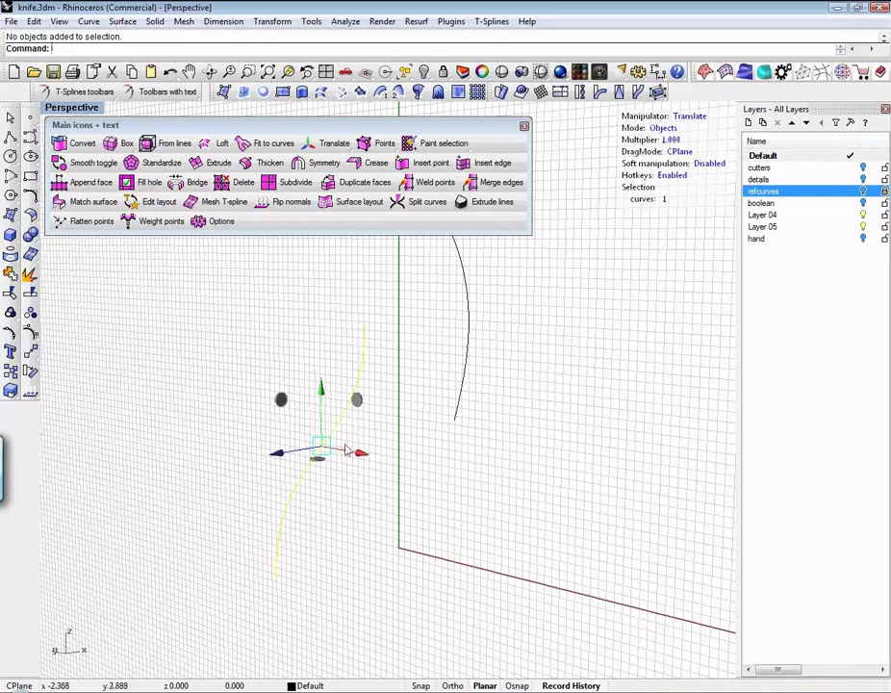
mouse_move(347, 448)
left_mouse_down()
mouse_move(395, 464)
mouse_move(344, 458)
left_mouse_up()
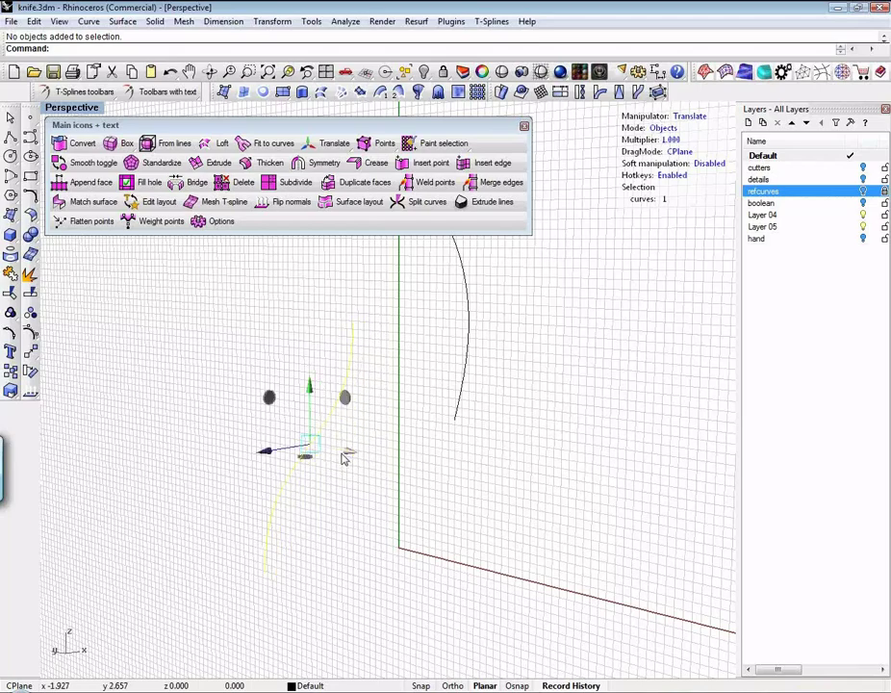
left_click_drag(308, 388, 319, 421)
mouse_move(260, 466)
left_mouse_down()
mouse_move(265, 459)
mouse_move(247, 456)
mouse_move(271, 464)
left_mouse_up()
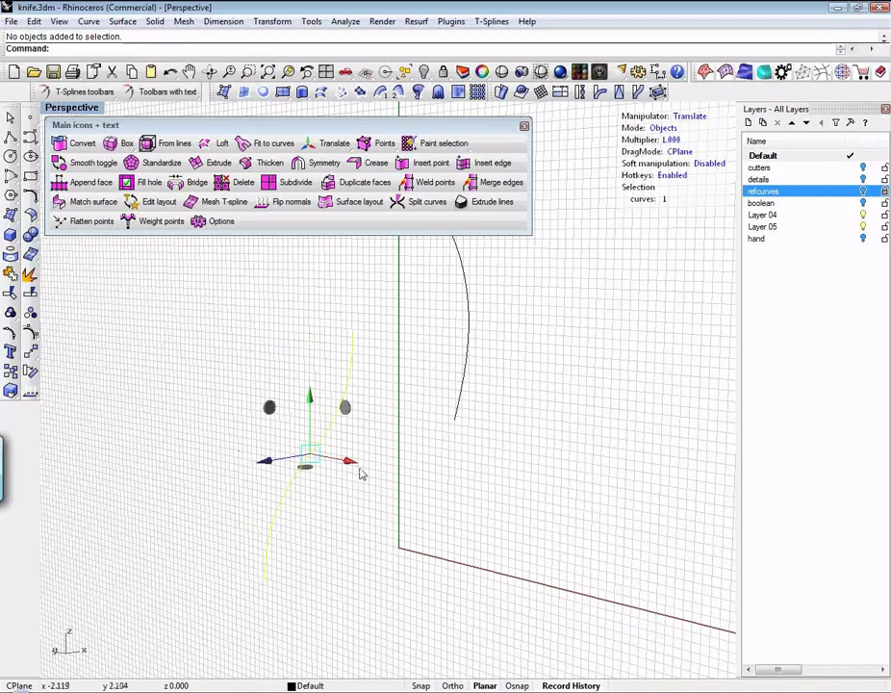
left_click_drag(311, 395, 311, 397)
left_click_drag(350, 461, 352, 464)
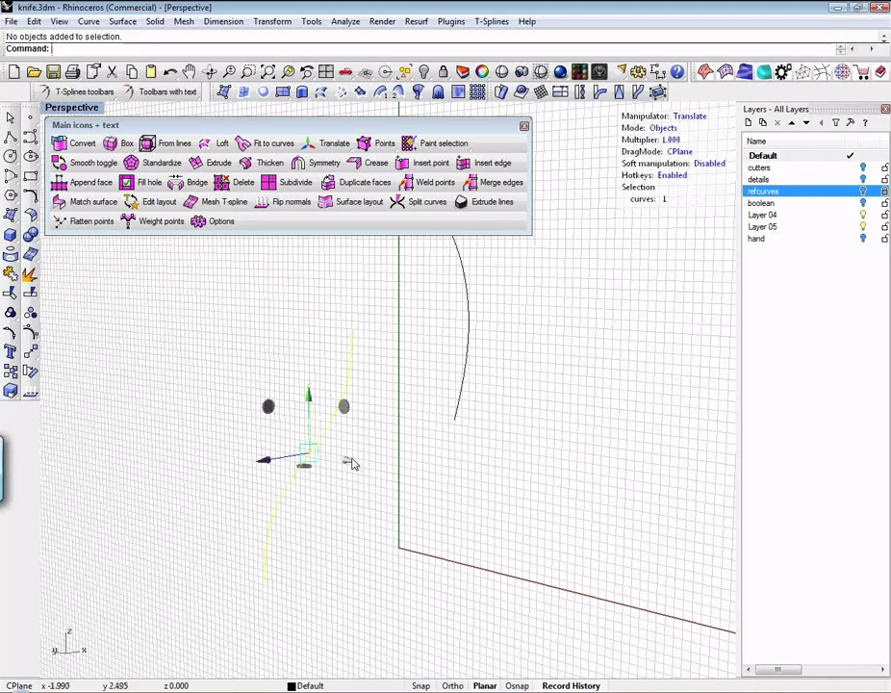
mouse_move(278, 465)
left_mouse_down()
mouse_move(237, 469)
mouse_move(272, 467)
left_mouse_up()
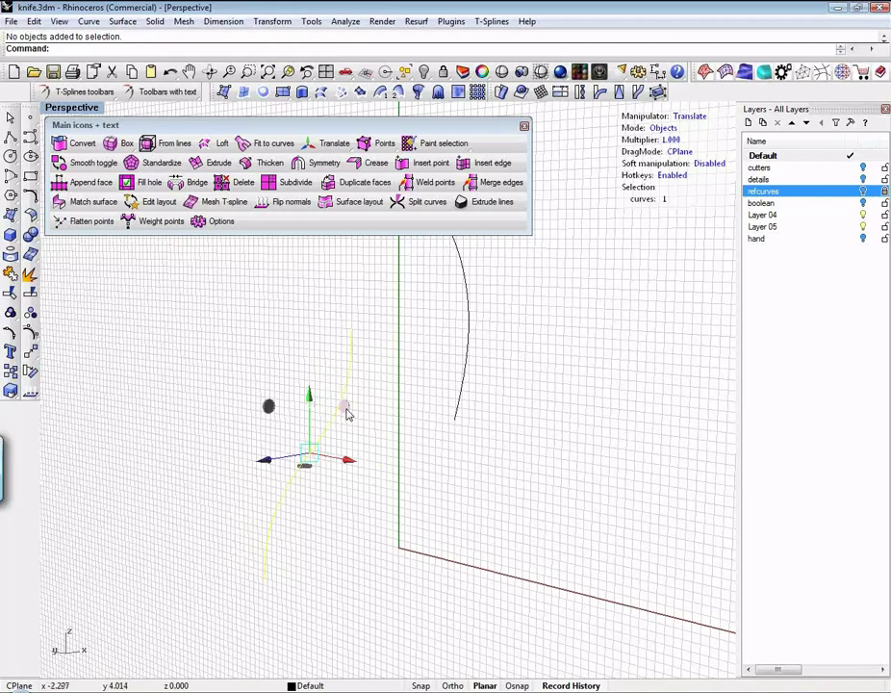
- Shift the S-shaped curve freehand with the planar and axis handles of the manipulator, and clear the selection
mouse_move(348, 412)
left_mouse_down()
mouse_move(321, 383)
mouse_move(397, 380)
mouse_move(346, 435)
mouse_move(367, 355)
mouse_move(332, 429)
mouse_move(349, 382)
mouse_move(348, 405)
left_mouse_up()
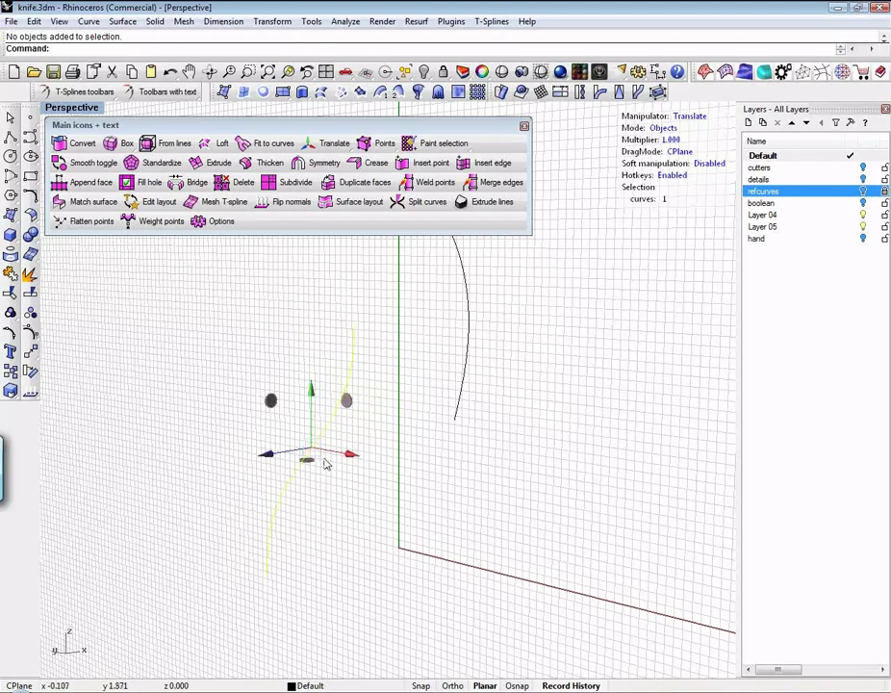
mouse_move(313, 467)
left_mouse_down()
mouse_move(278, 497)
mouse_move(348, 442)
mouse_move(191, 465)
mouse_move(415, 511)
mouse_move(279, 472)
mouse_move(317, 471)
left_mouse_up()
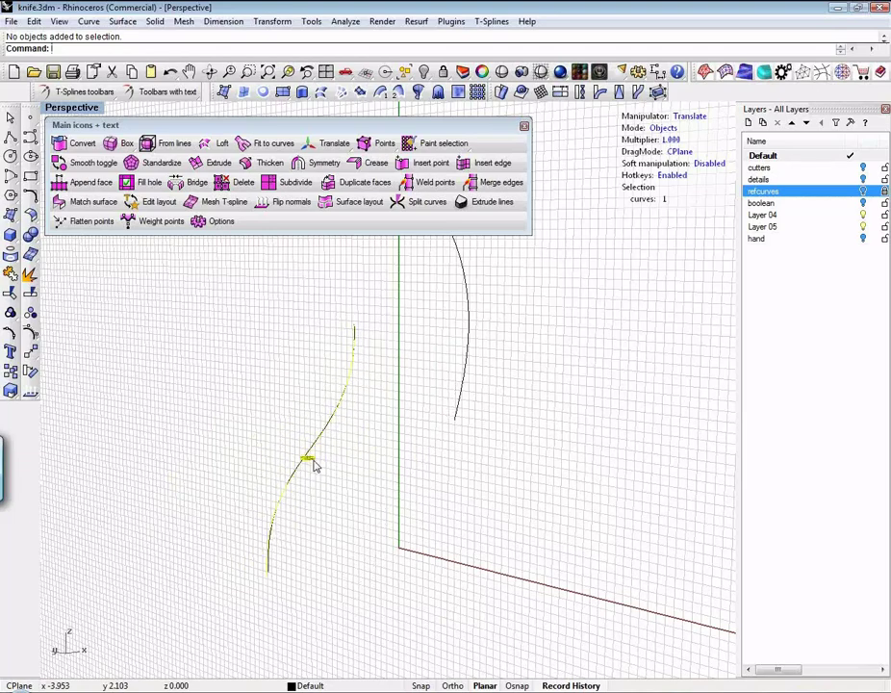
mouse_move(273, 401)
left_mouse_down()
mouse_move(199, 387)
mouse_move(246, 320)
mouse_move(244, 420)
mouse_move(247, 322)
mouse_move(253, 425)
mouse_move(297, 397)
mouse_move(272, 401)
left_mouse_up()
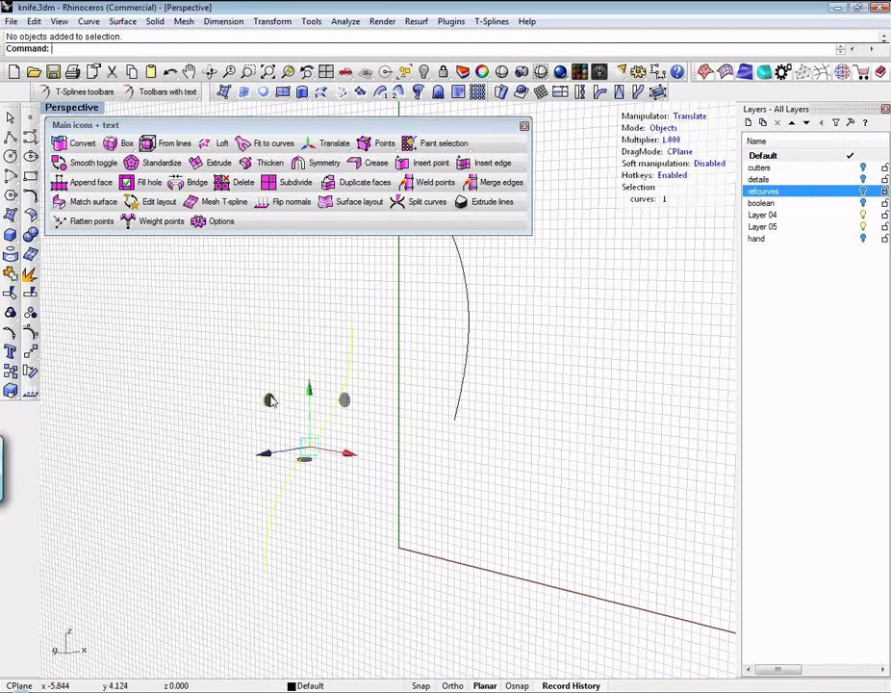
mouse_move(271, 454)
left_mouse_down()
mouse_move(222, 462)
mouse_move(276, 453)
mouse_move(258, 464)
mouse_move(264, 459)
left_mouse_up()
mouse_move(333, 466)
left_mouse_down()
mouse_move(412, 477)
mouse_move(332, 463)
left_mouse_up()
mouse_move(331, 411)
left_mouse_down()
mouse_move(341, 421)
mouse_move(328, 420)
left_mouse_up()
left_click(342, 505)
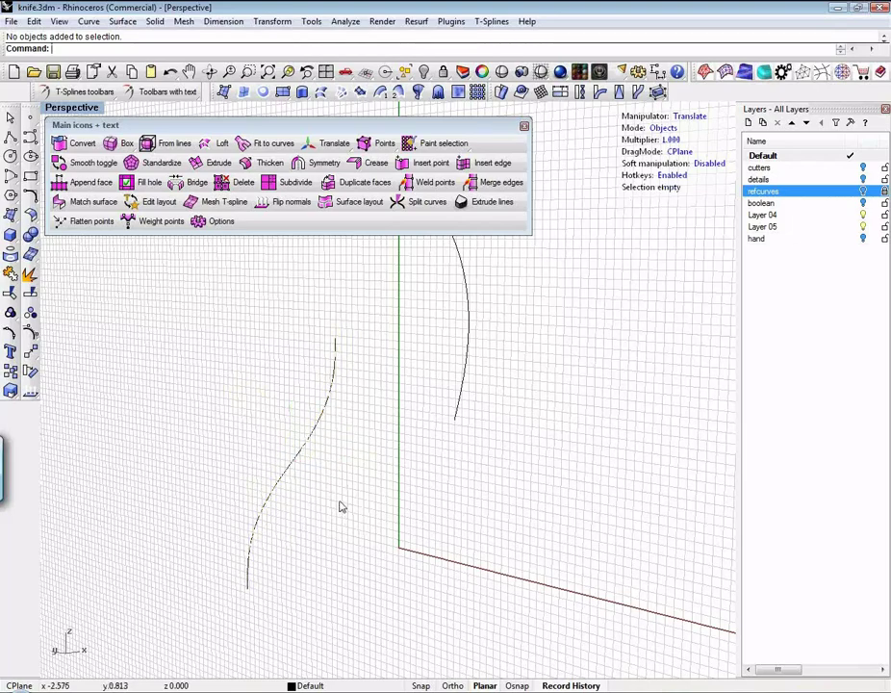
- Translate the S-shaped curve by an exact distance of 3 along the X handle and back by -3, keeping it selected
left_click(291, 479)
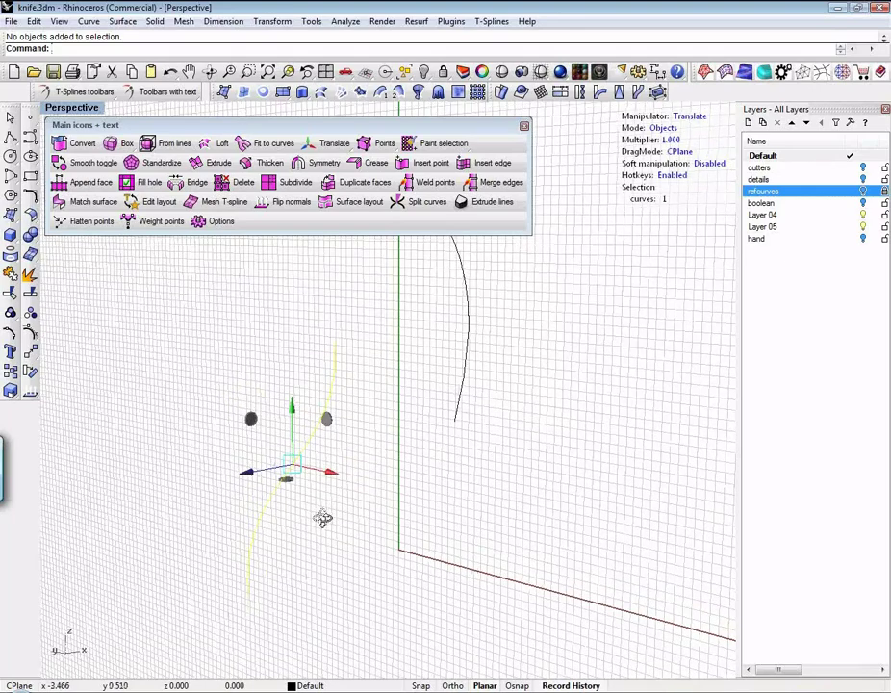
right_click_drag(322, 516, 365, 529)
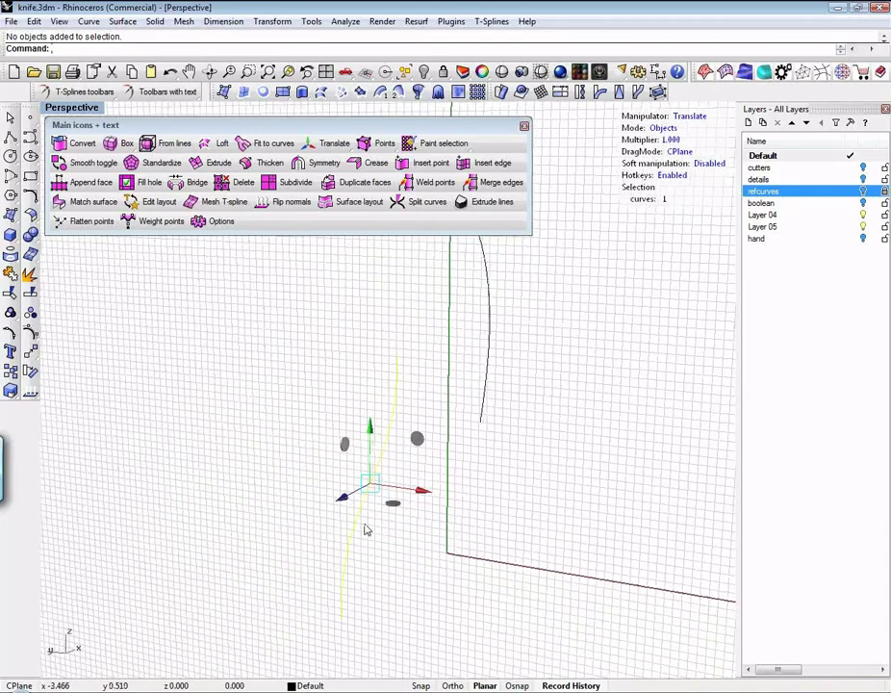
left_click(424, 496)
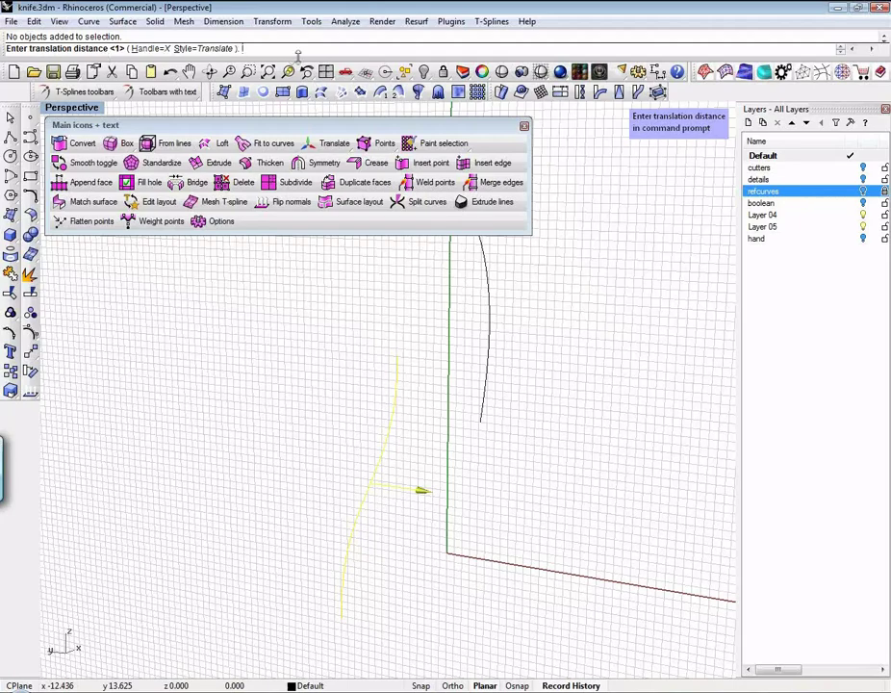
type("3")
key("Return")
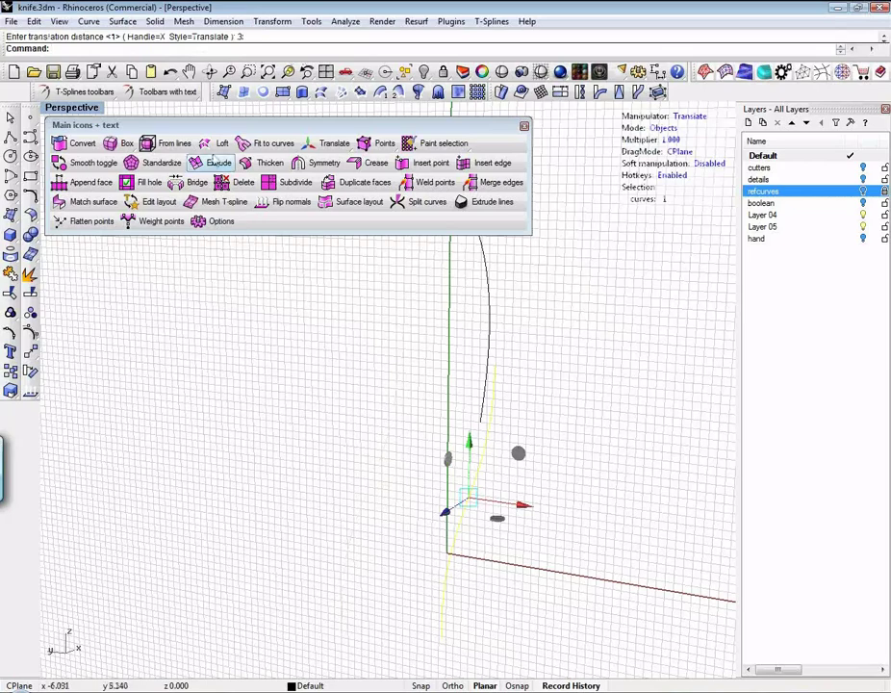
left_click(525, 507)
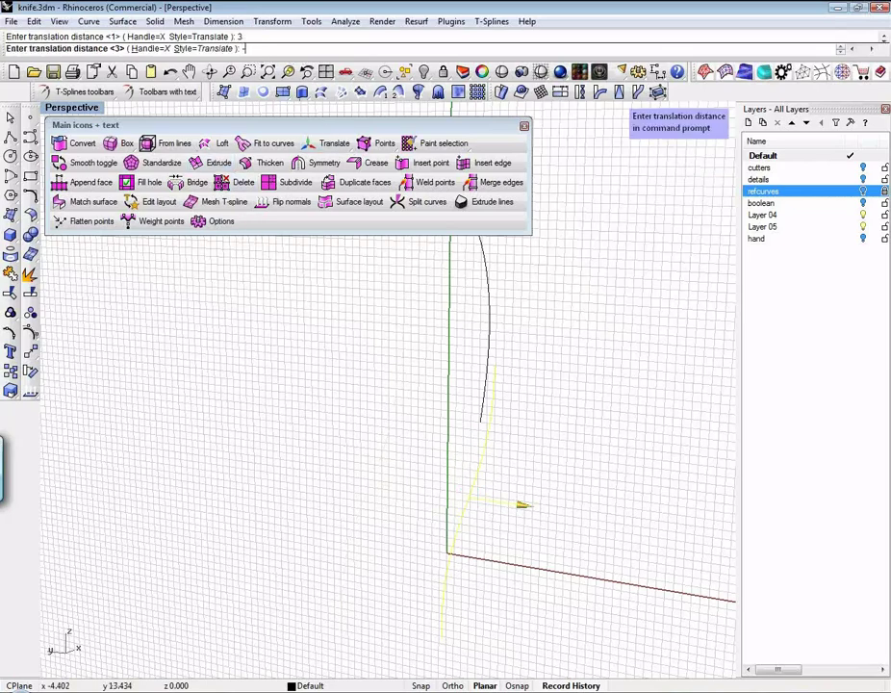
type("-3")
key("Return")
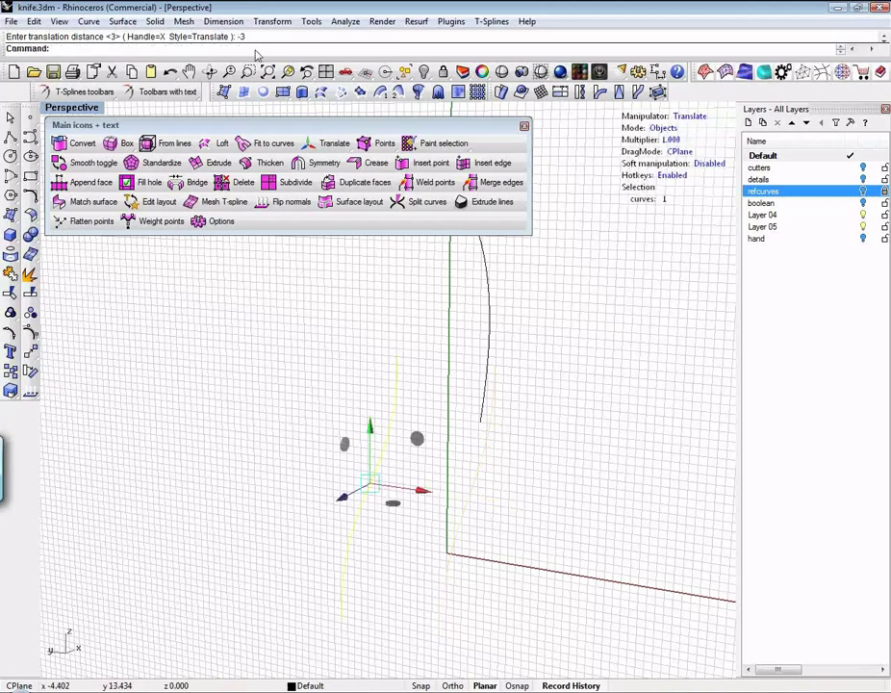
left_click(453, 501)
left_click(362, 486)
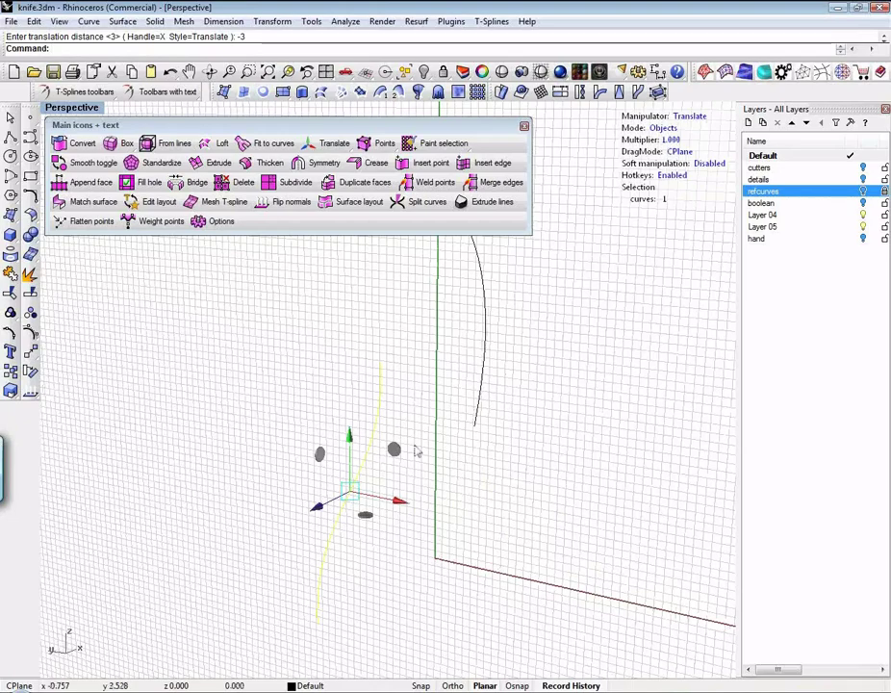
- Translate the S-shaped curve by an exact distance of 3 along the Z handle and back by -3
left_click(315, 511)
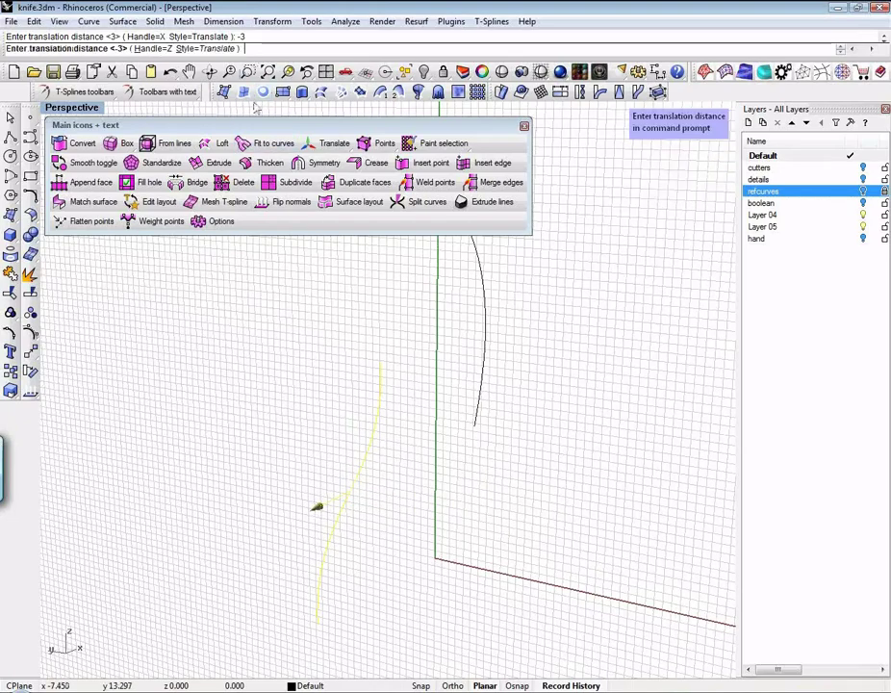
type("3")
key("Return")
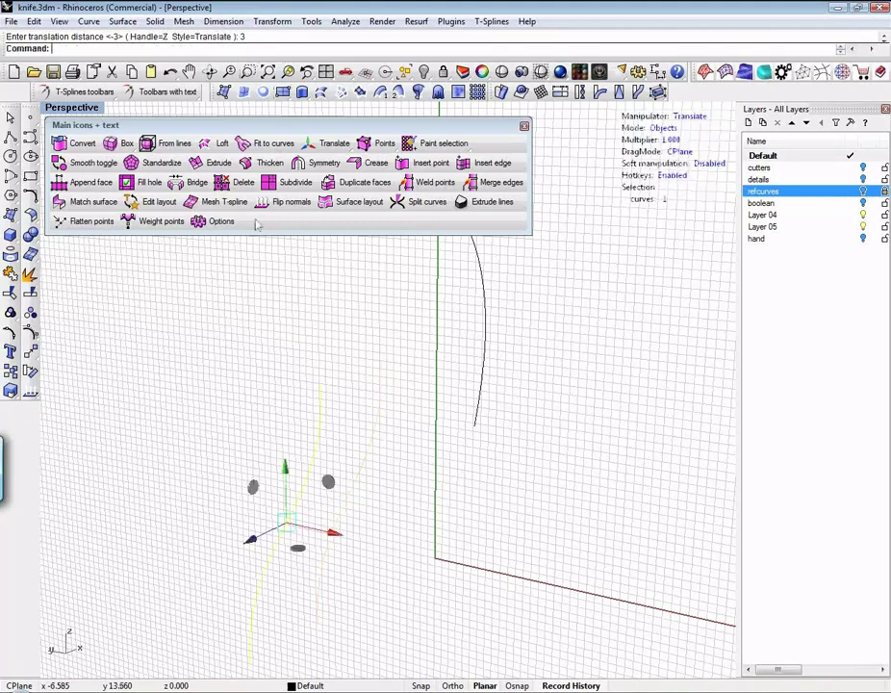
left_click(251, 542)
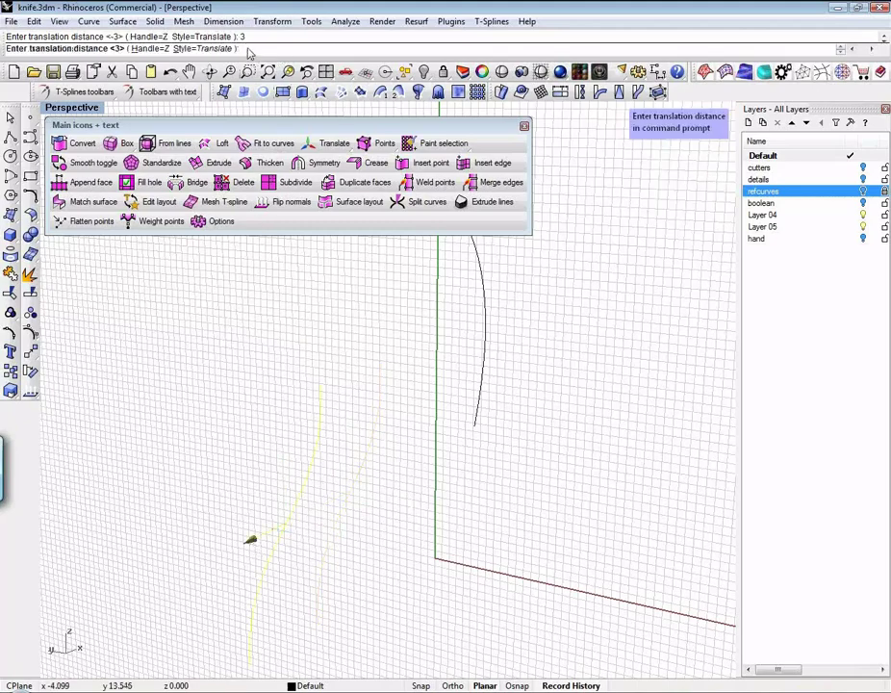
key("Return")
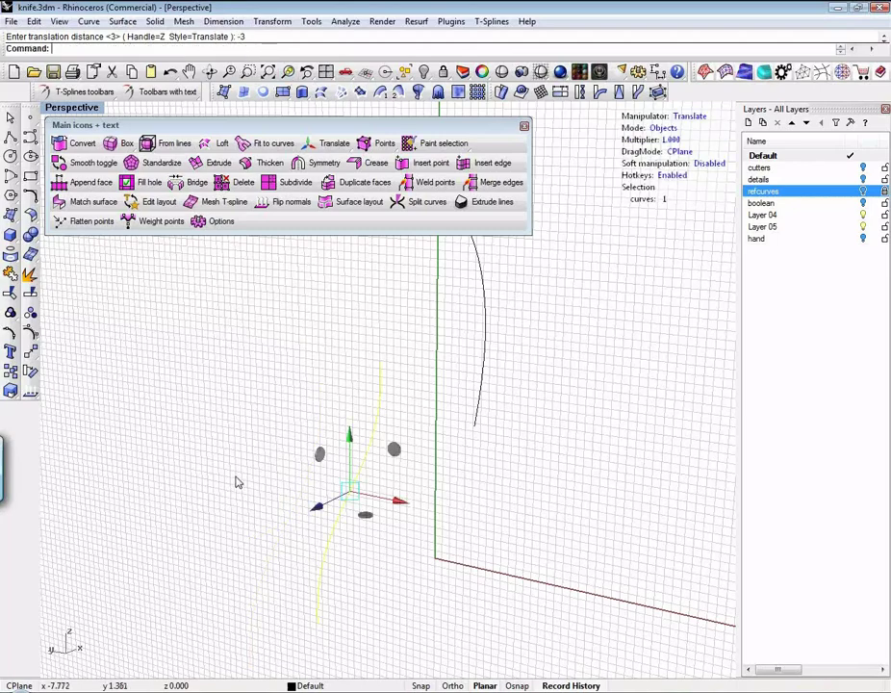
- Nudge the S-shaped curve freehand along the X axis, and switch the manipulator to Rotate to turn the curve slightly by hand
right_click_drag(234, 480, 247, 456, "shift")
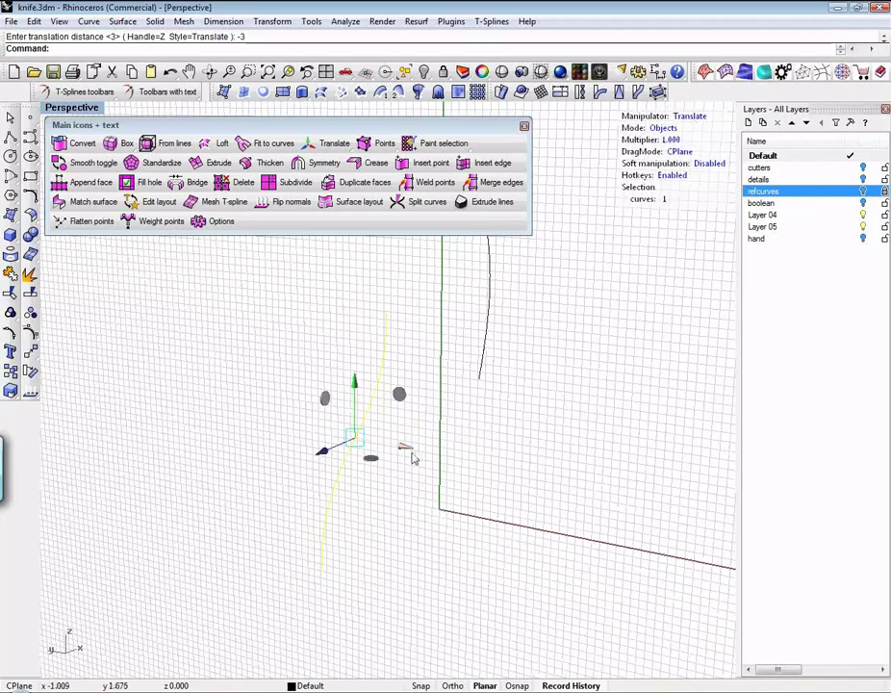
mouse_move(408, 447)
left_mouse_down()
mouse_move(429, 449)
mouse_move(398, 444)
left_mouse_up()
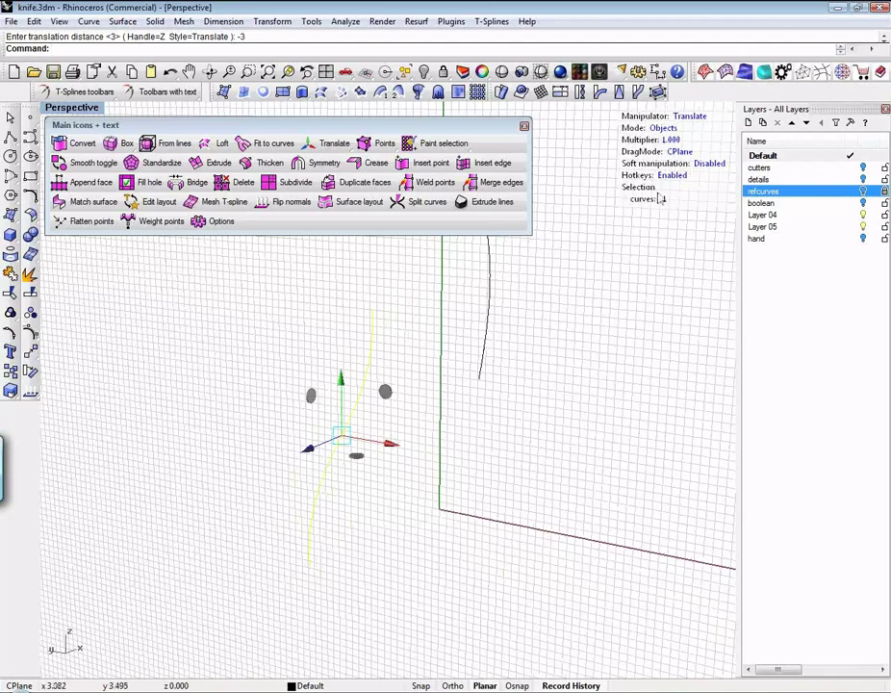
left_click(688, 116)
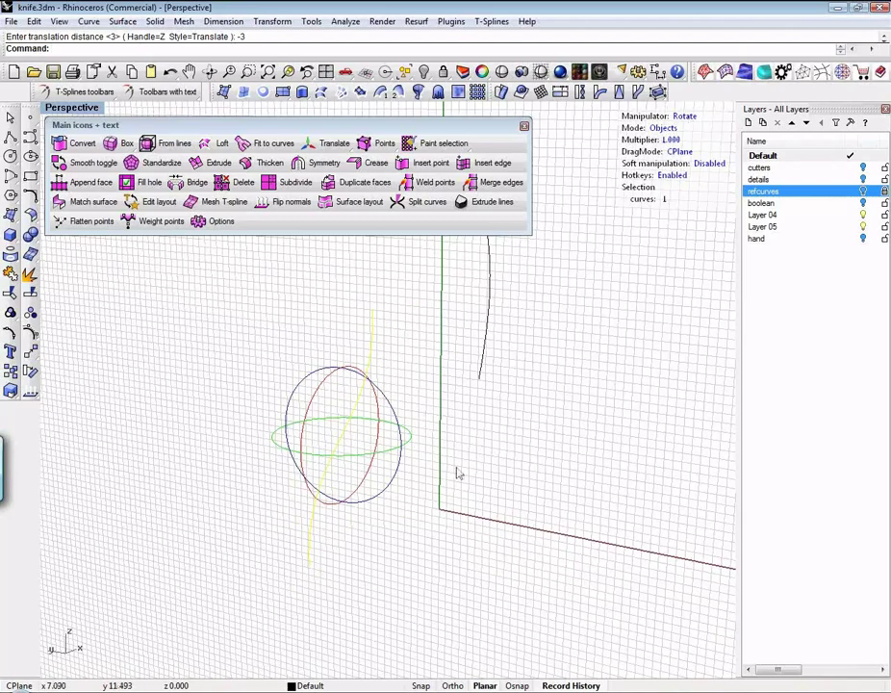
left_click_drag(327, 423, 392, 465)
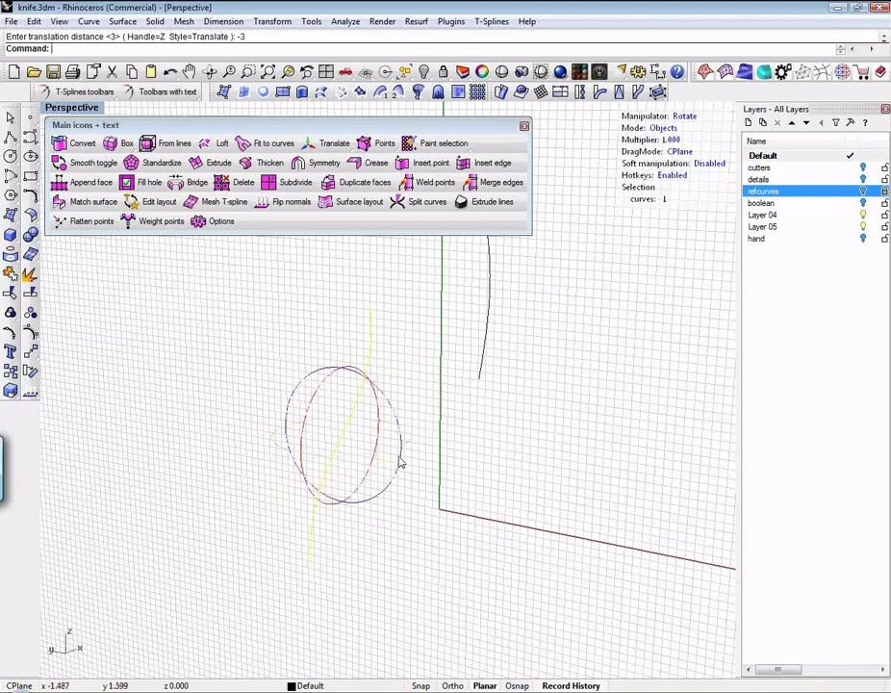
- Rotate the S-shaped curve exactly 10 degrees about the Z handle and back by -10 degrees, and clear the selection
left_click(391, 406)
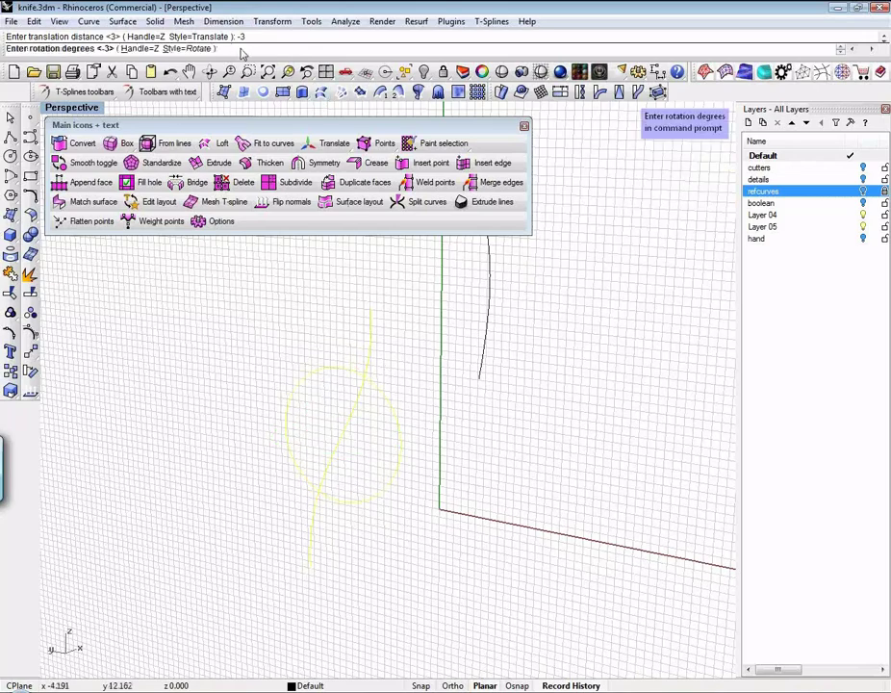
type("10")
key("Return")
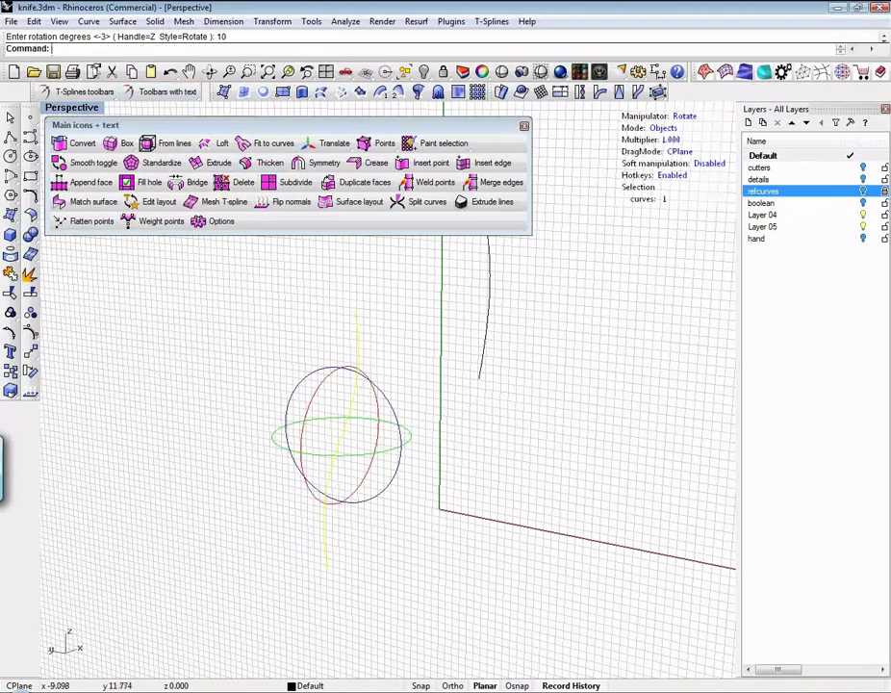
left_click(384, 404)
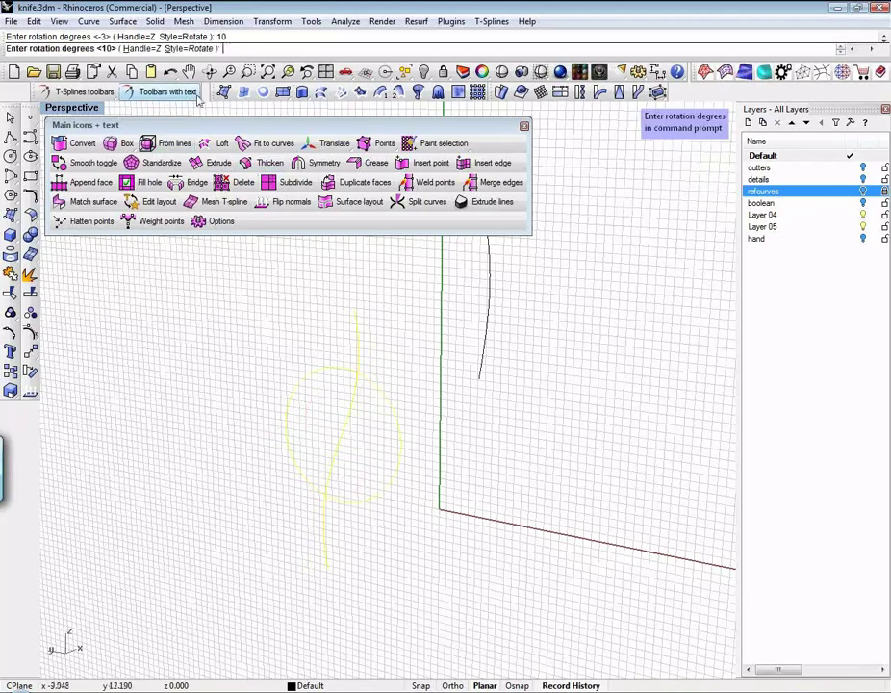
type("-10")
key("Return")
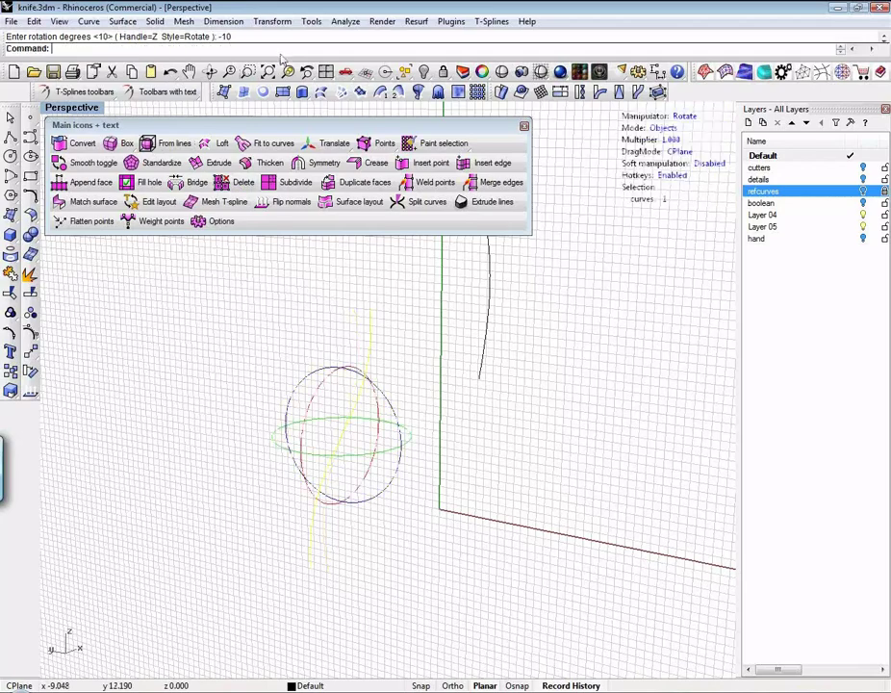
left_click(210, 478)
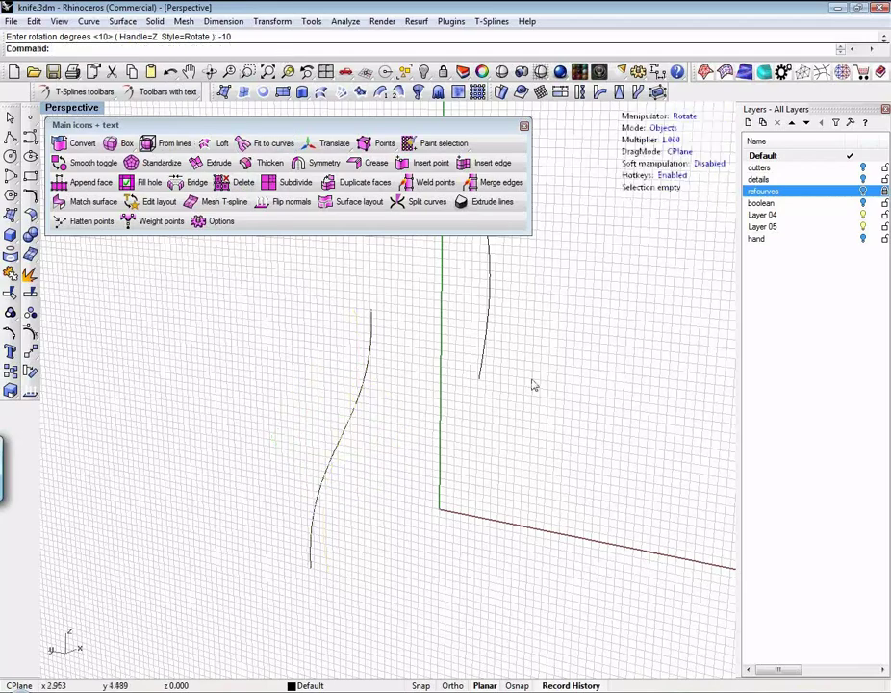
- Select the S-shaped curve, switch the manipulator to Scale, and scale the curve freehand along single axes and uniformly
left_click(364, 361)
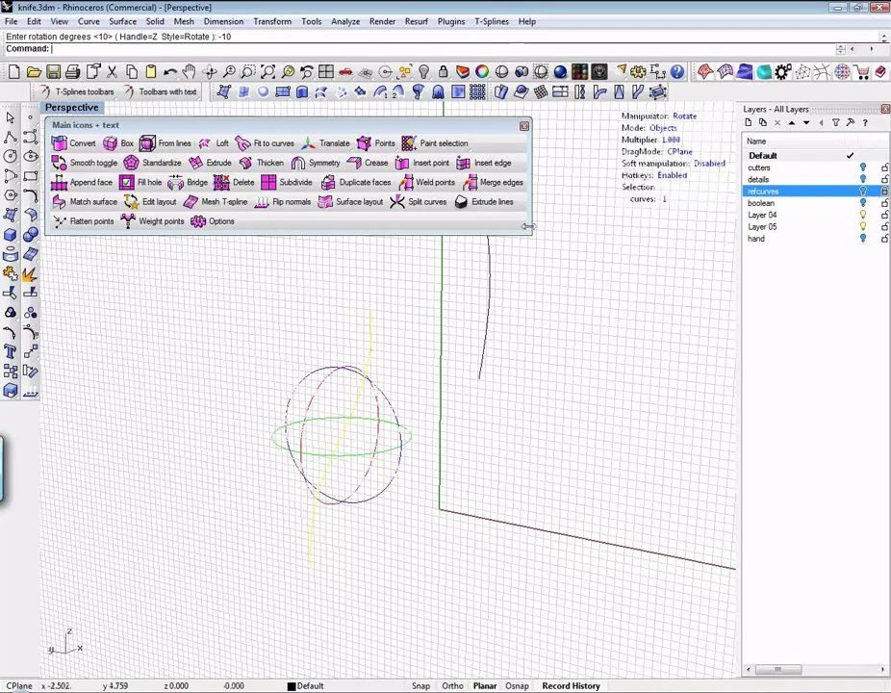
left_click(683, 117)
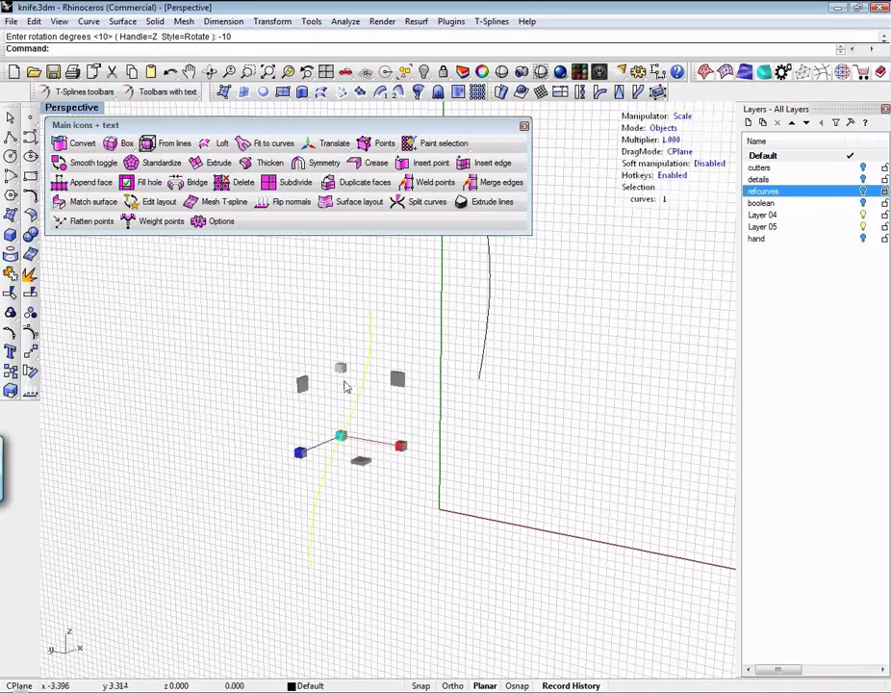
mouse_move(342, 369)
left_mouse_down()
mouse_move(346, 347)
mouse_move(342, 368)
left_mouse_up()
mouse_move(302, 453)
left_mouse_down()
mouse_move(263, 463)
mouse_move(313, 454)
left_mouse_up()
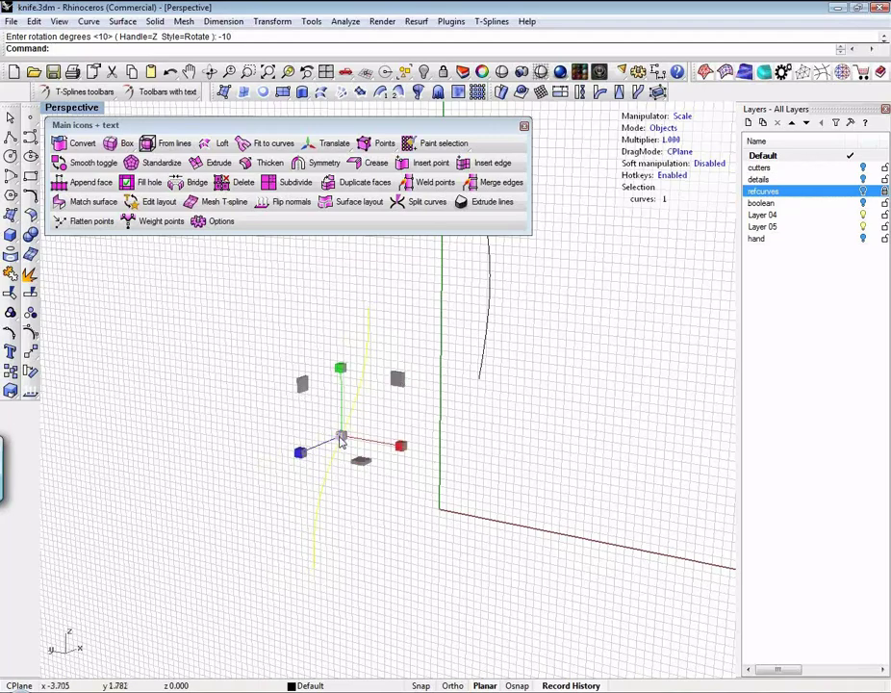
left_click_drag(340, 440, 356, 481)
- Scale the S-shaped curve uniformly by an exact factor of 2, shrink it freehand from the centre handle, and clear the selection
left_click(342, 441)
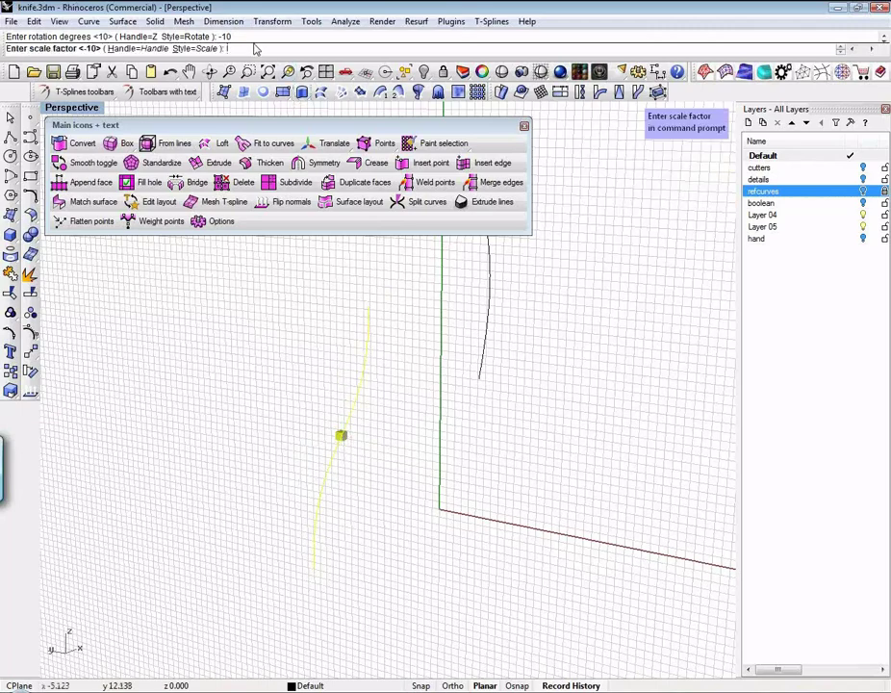
key("Return")
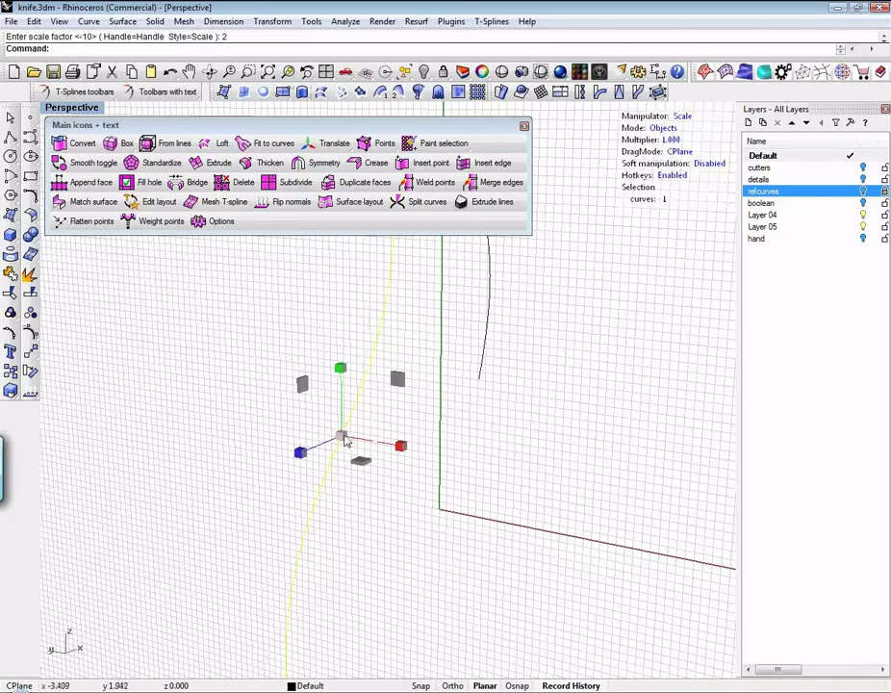
left_click_drag(346, 441, 242, 494)
left_click(224, 521)
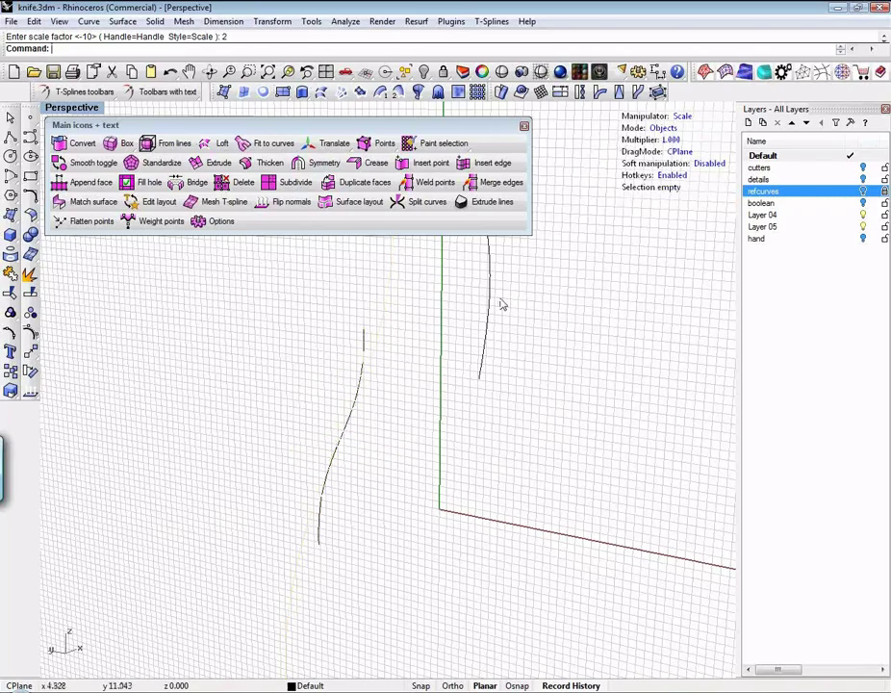
- Reselect the S-shaped curve and cycle the manipulator through Hidden, Translate, Rotate and Scale, ending on Translate
left_click(363, 346)
left_click(685, 116)
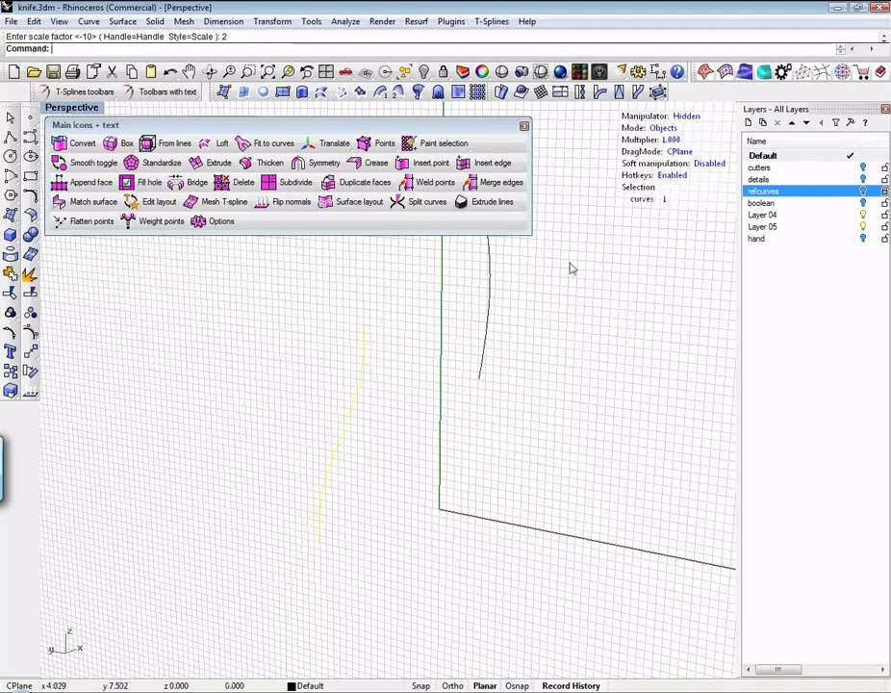
left_click(685, 116)
left_click(685, 117)
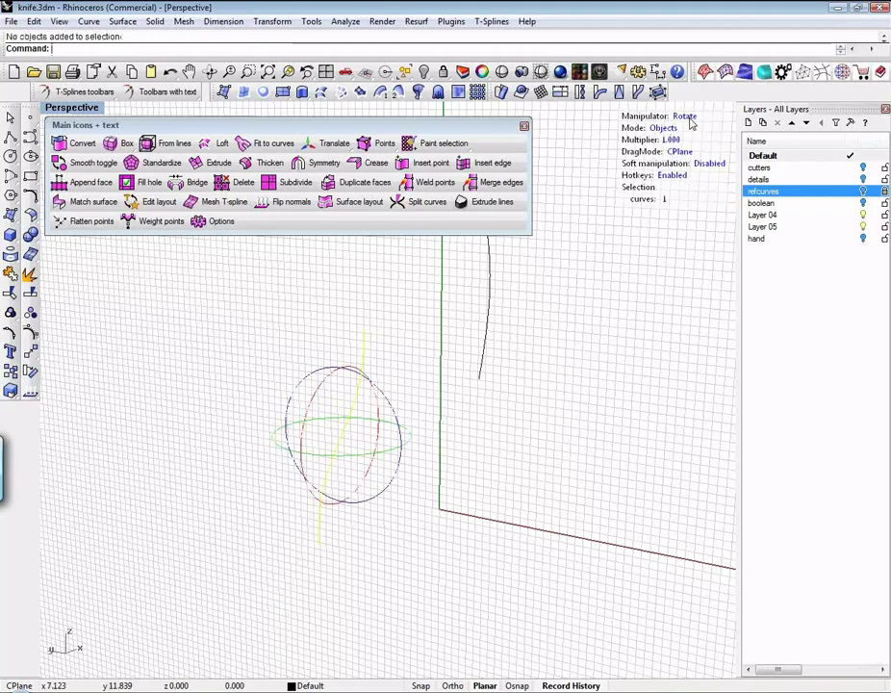
left_click(685, 116)
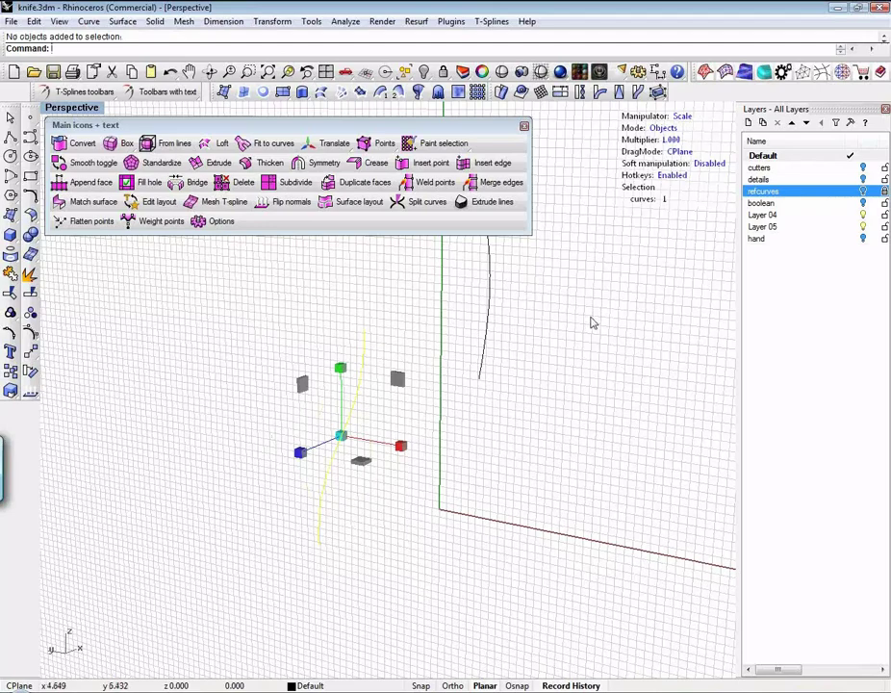
left_click(686, 120)
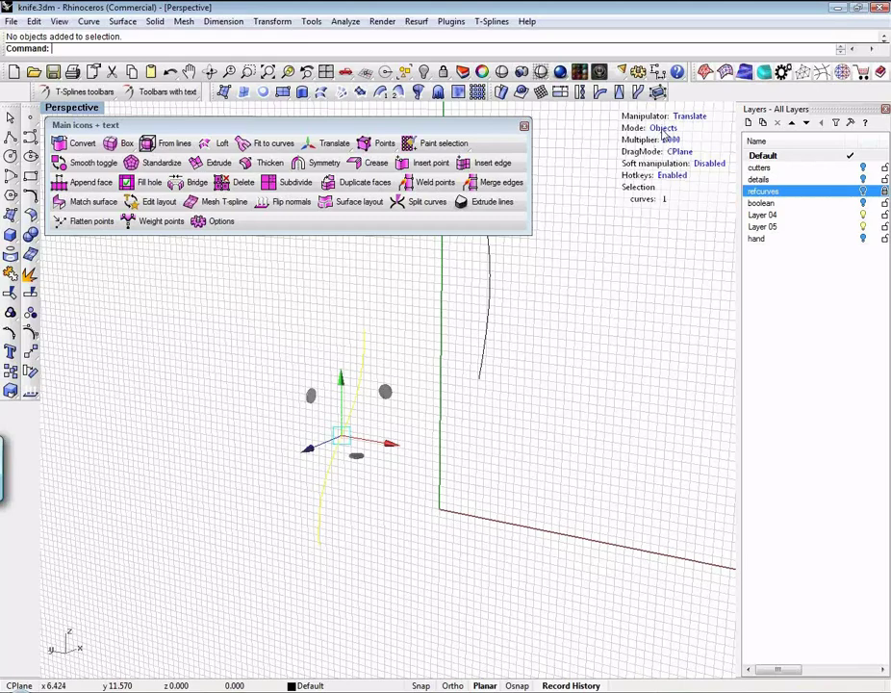
- Create a T-Splines box near the origin with 2 faces in X, Y and Z, and nudge it freehand along the X axis
left_click(120, 142)
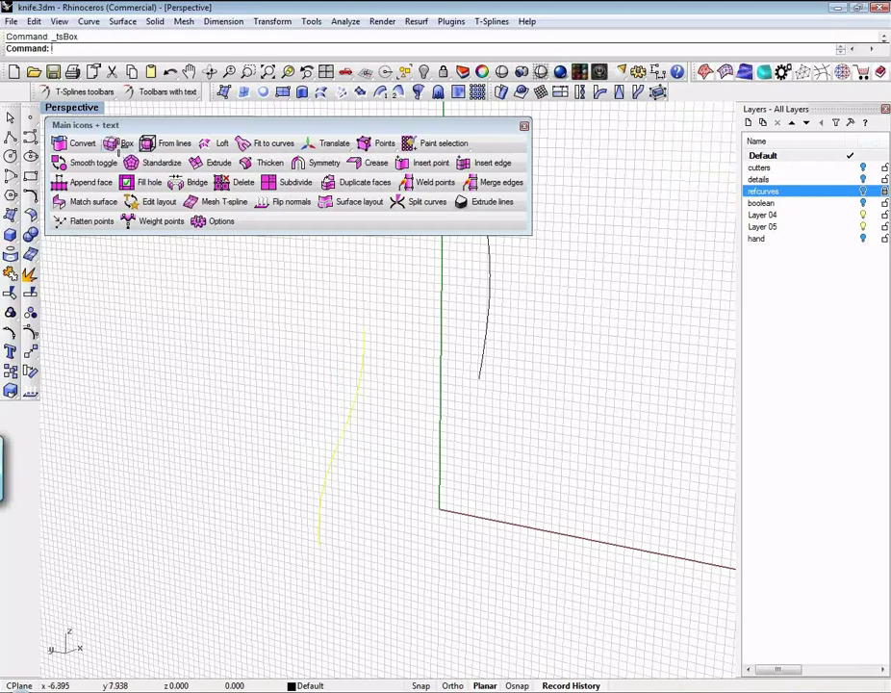
left_click(481, 548)
left_click(477, 487)
left_click(527, 522)
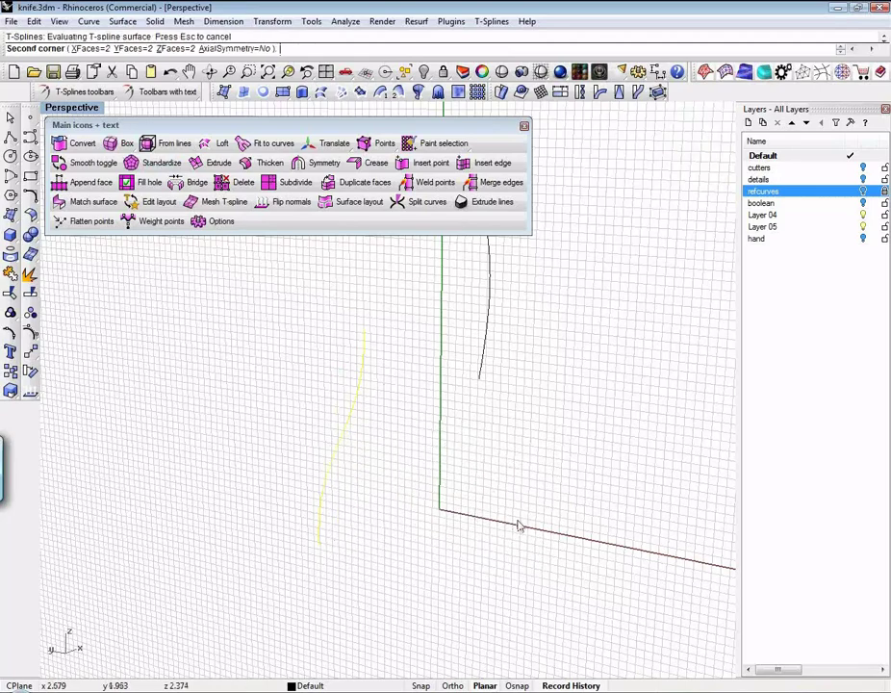
right_click_drag(554, 538, 532, 558)
left_click(407, 546)
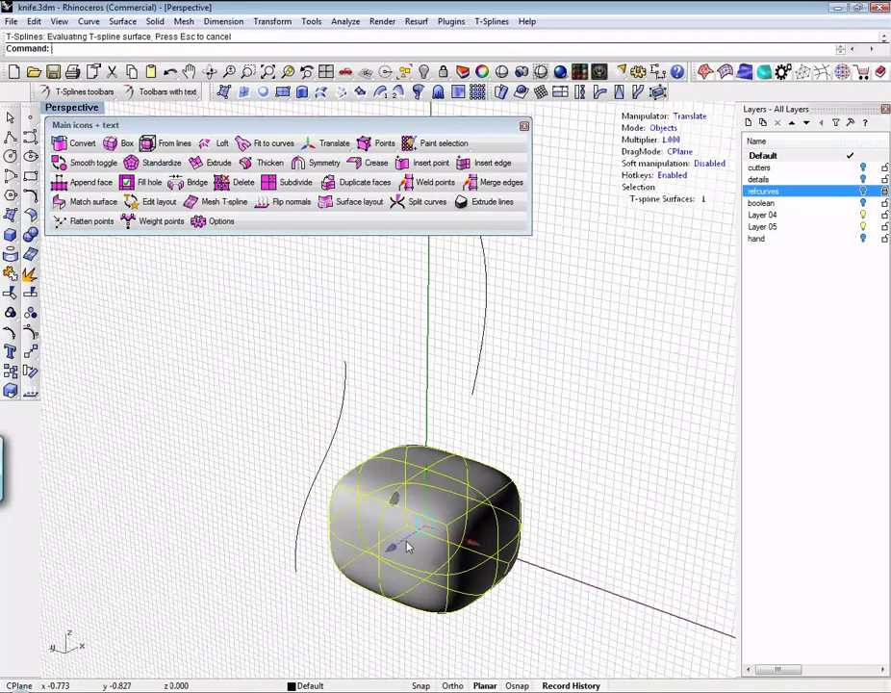
right_click_drag(407, 546, 571, 398, "shift")
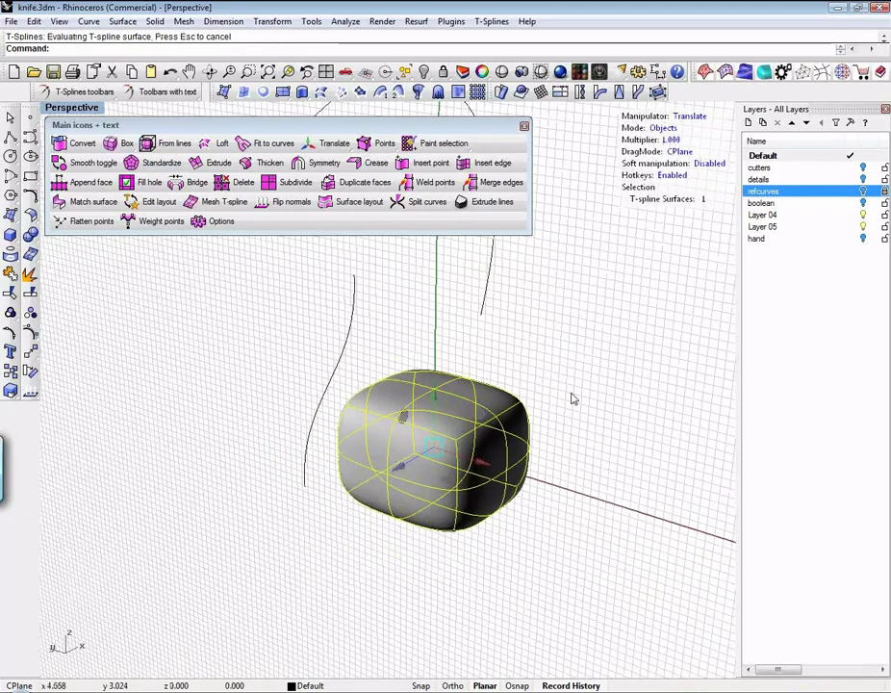
left_click_drag(478, 459, 502, 460)
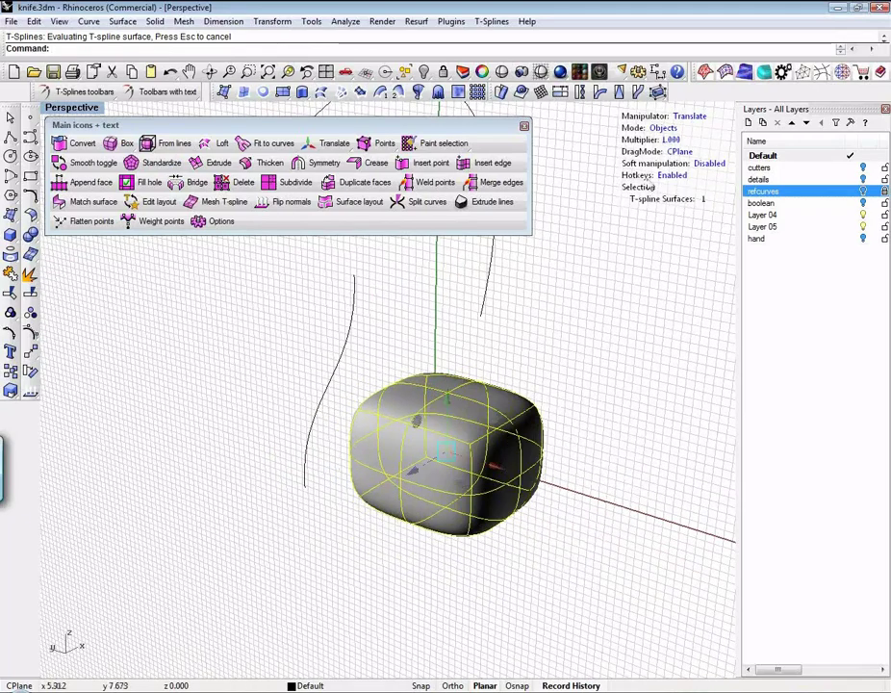
- Switch the edit mode to Verts and move a vertex on the box's upper side edge vertically by hand
left_click(660, 131)
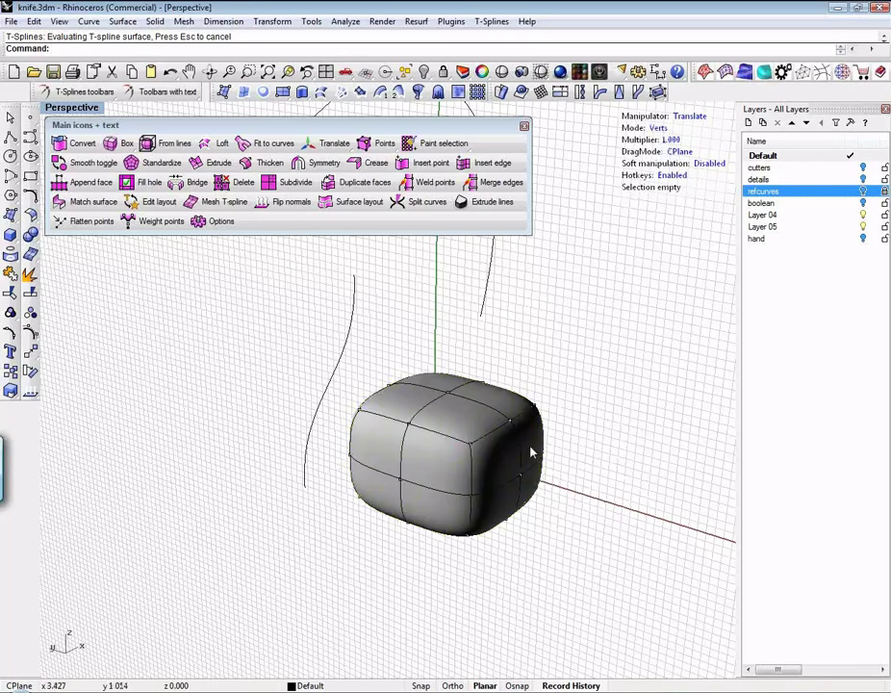
left_click(513, 420)
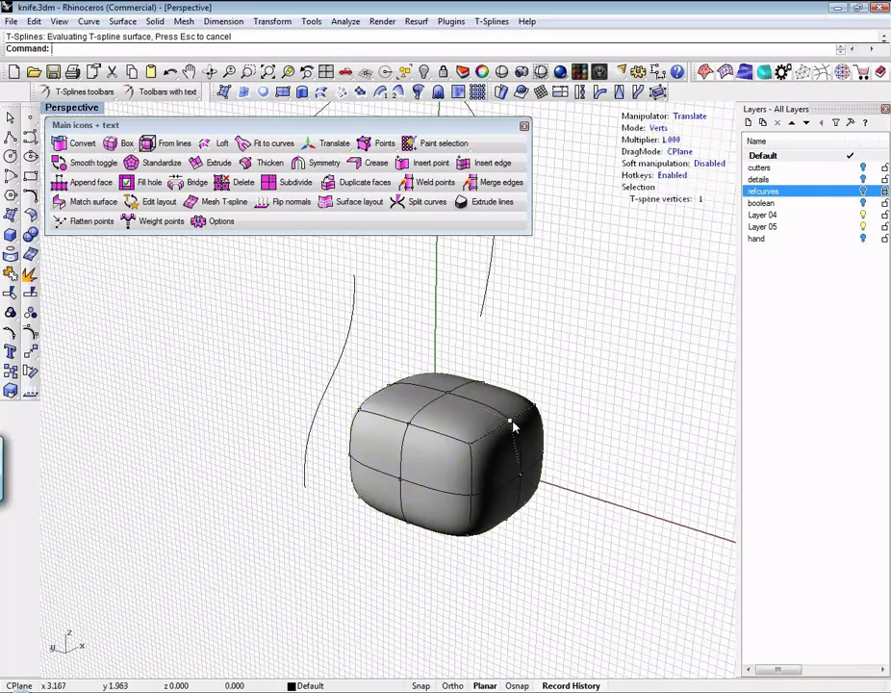
mouse_move(513, 368)
left_mouse_down()
mouse_move(513, 338)
mouse_move(520, 343)
mouse_move(507, 469)
mouse_move(508, 343)
mouse_move(527, 305)
mouse_move(510, 297)
mouse_move(516, 363)
left_mouse_up()
- Switch the edit mode to Edges, nudge an edge along the box's upper front freehand, and clear the selection
key("2")
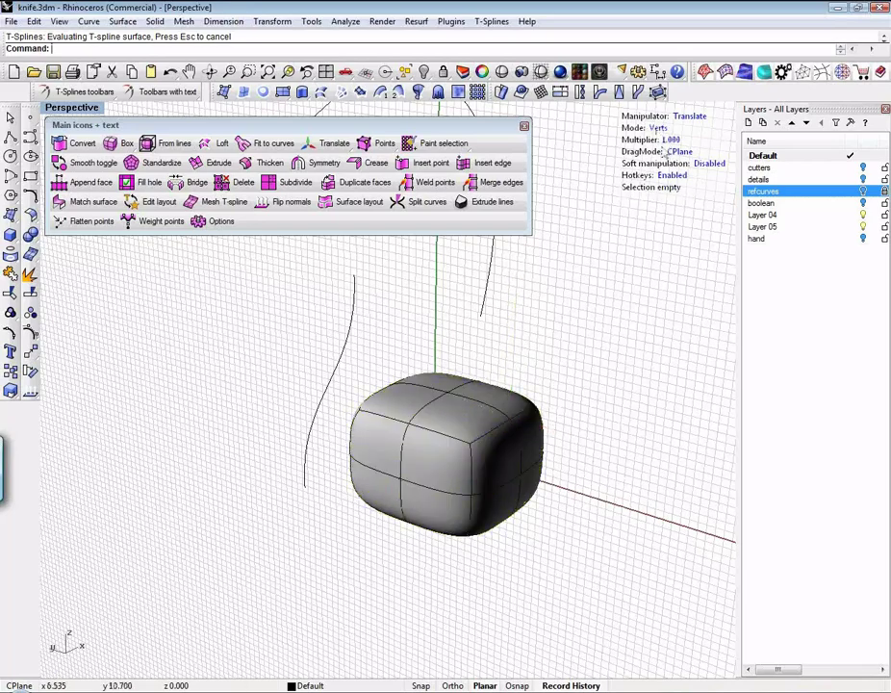
left_click(449, 442)
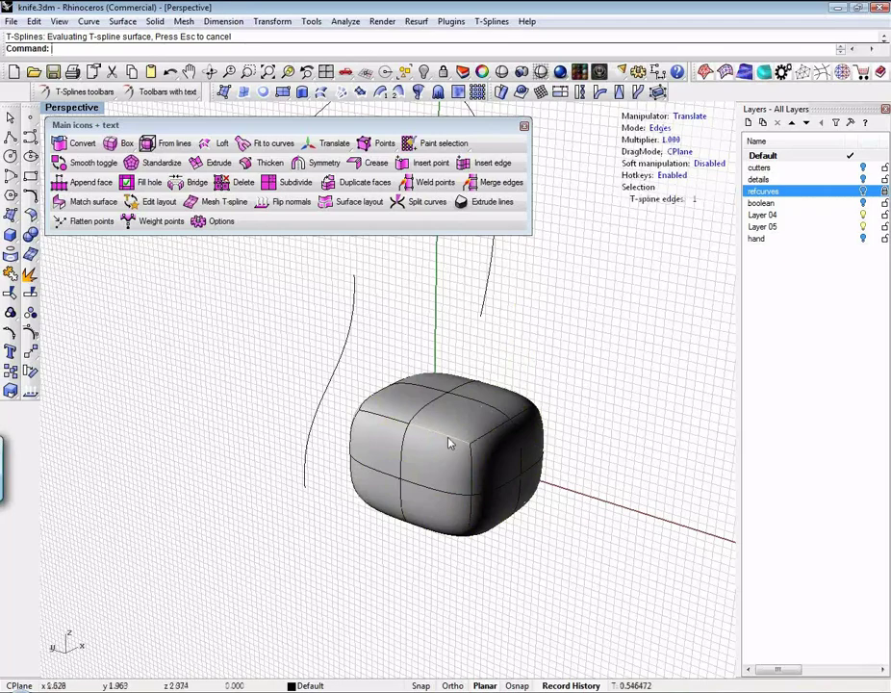
left_click_drag(406, 453, 421, 481)
mouse_move(436, 400)
left_mouse_down()
mouse_move(438, 283)
mouse_move(453, 422)
mouse_move(446, 392)
left_mouse_up()
left_click(616, 399)
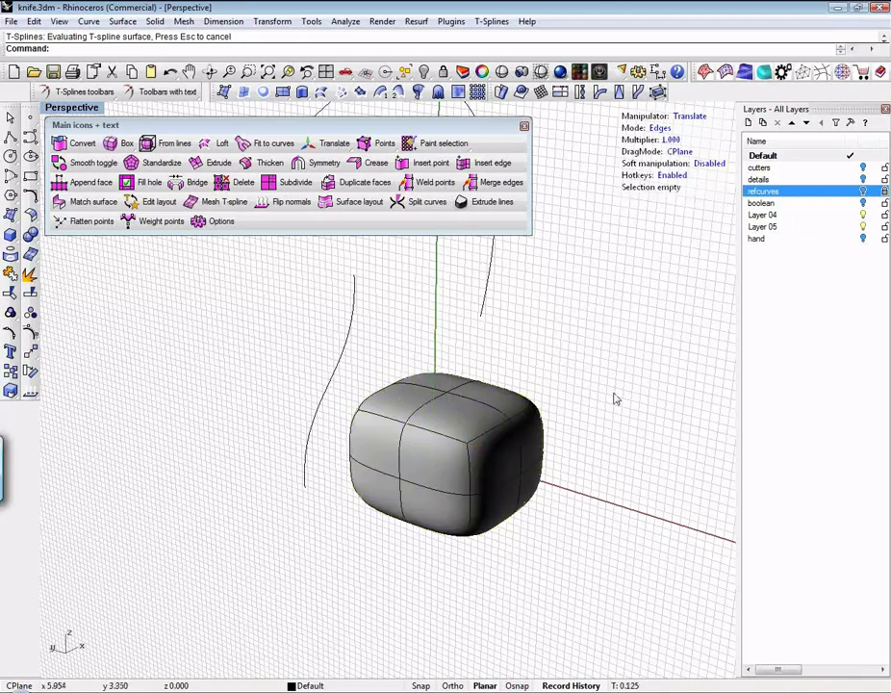
- Switch the edit mode to Faces and move the front face on top of the box freehand
key("3")
left_click(457, 425)
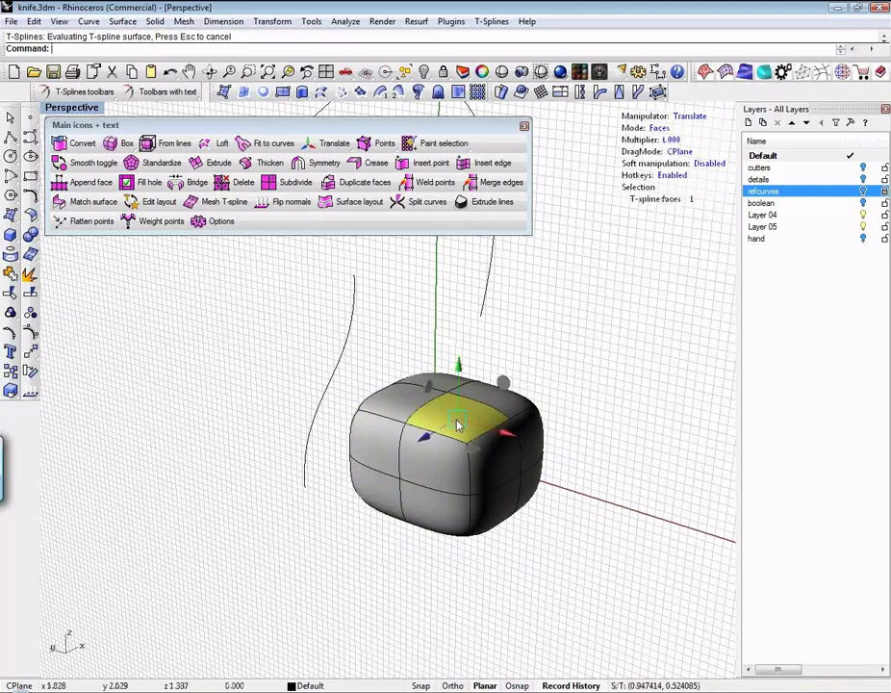
left_click_drag(457, 424, 474, 362)
- Carry the selected top face over into vertex and edge selections by cycling the edit mode, leaving the multiplier at 1
key("F9")
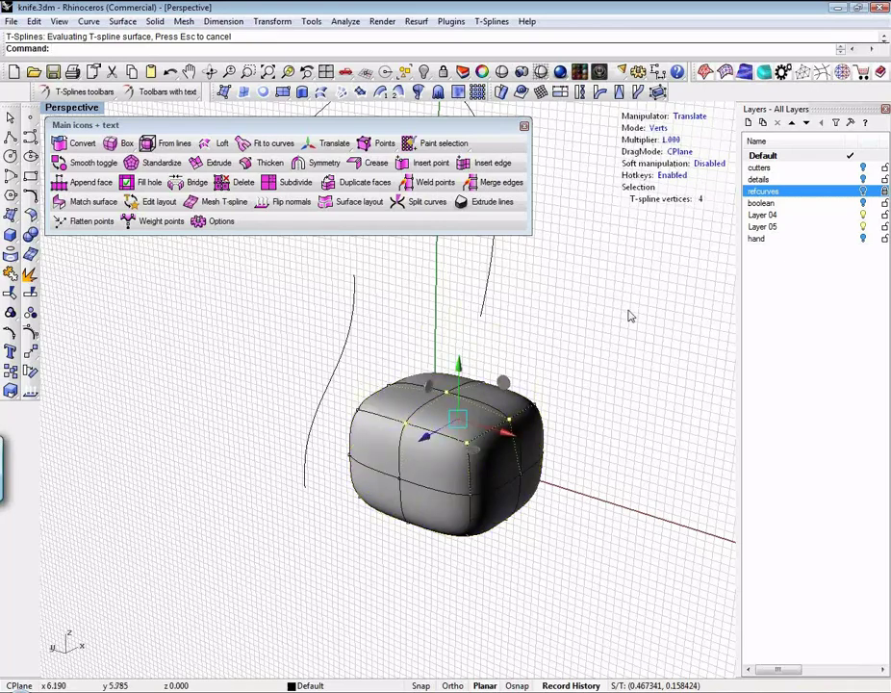
left_click(658, 128)
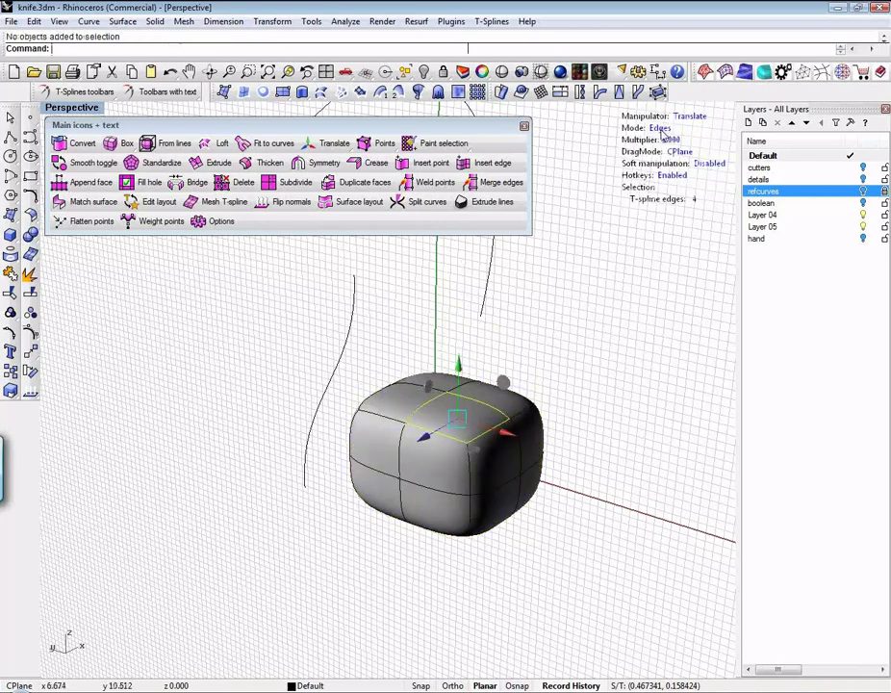
left_click(658, 128)
left_click(658, 129)
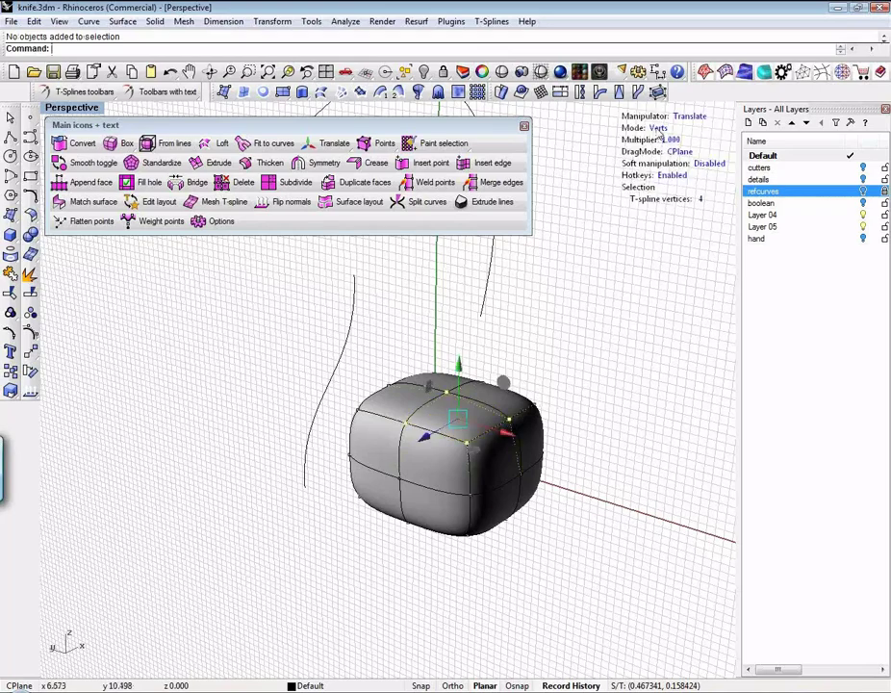
left_click(658, 128)
left_click(664, 139)
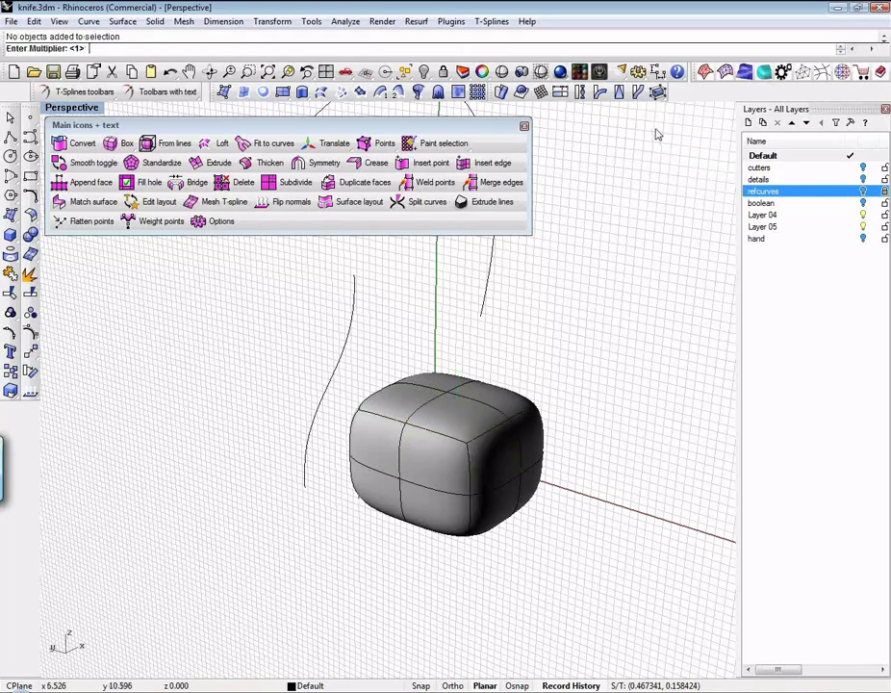
key("Return")
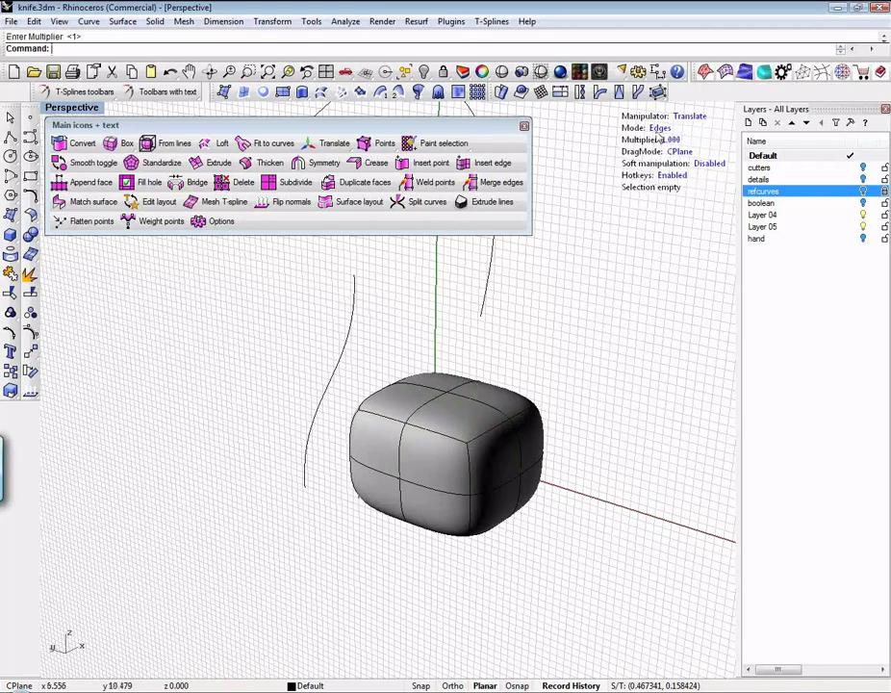
- Switch the edit mode to Objects, nudge the whole box freehand along the X axis, and clear the selection
left_click(662, 135)
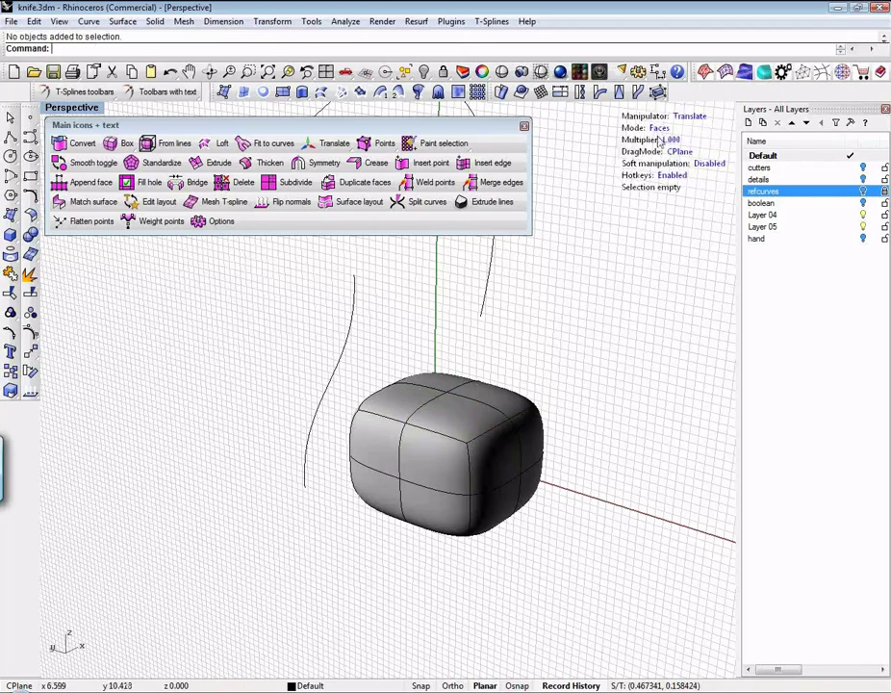
left_click(653, 130)
left_click(528, 441)
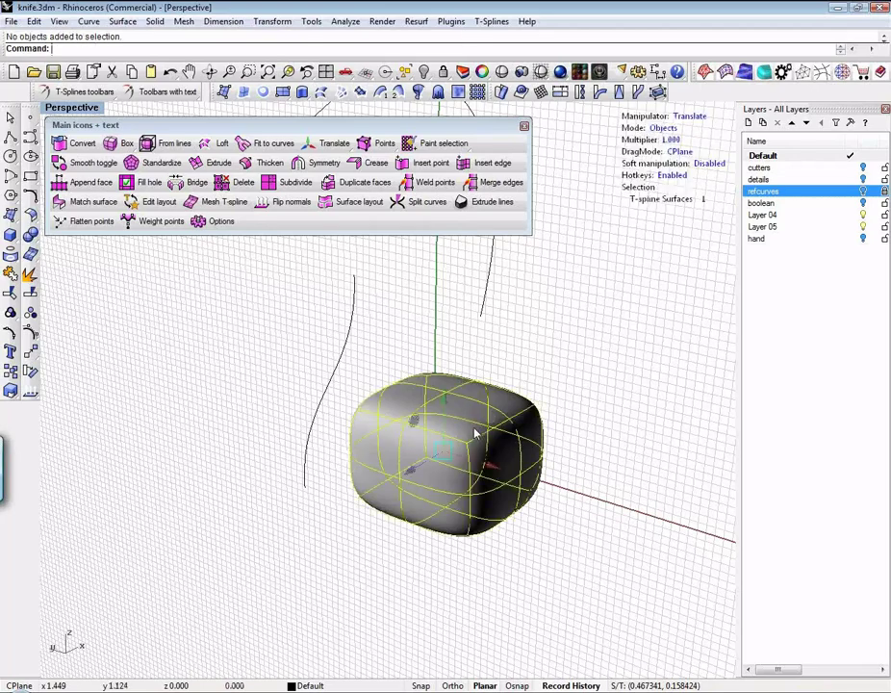
mouse_move(501, 470)
left_mouse_down()
mouse_move(493, 471)
mouse_move(589, 513)
mouse_move(488, 473)
left_mouse_up()
left_click(592, 410)
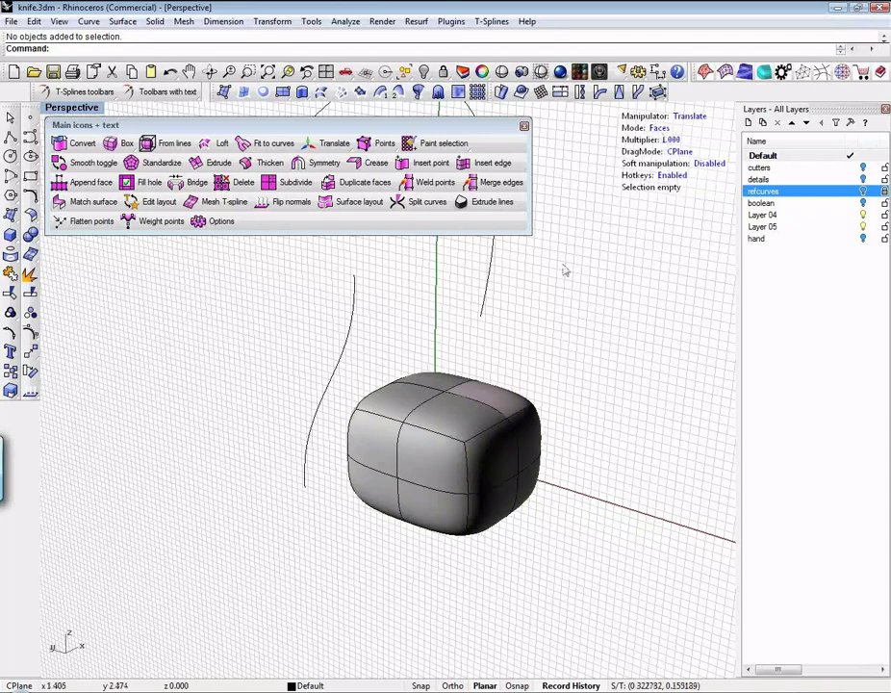
- Select the front top face of the box in Faces mode, and switch the edit mode through Verts to Edges
left_click(453, 420)
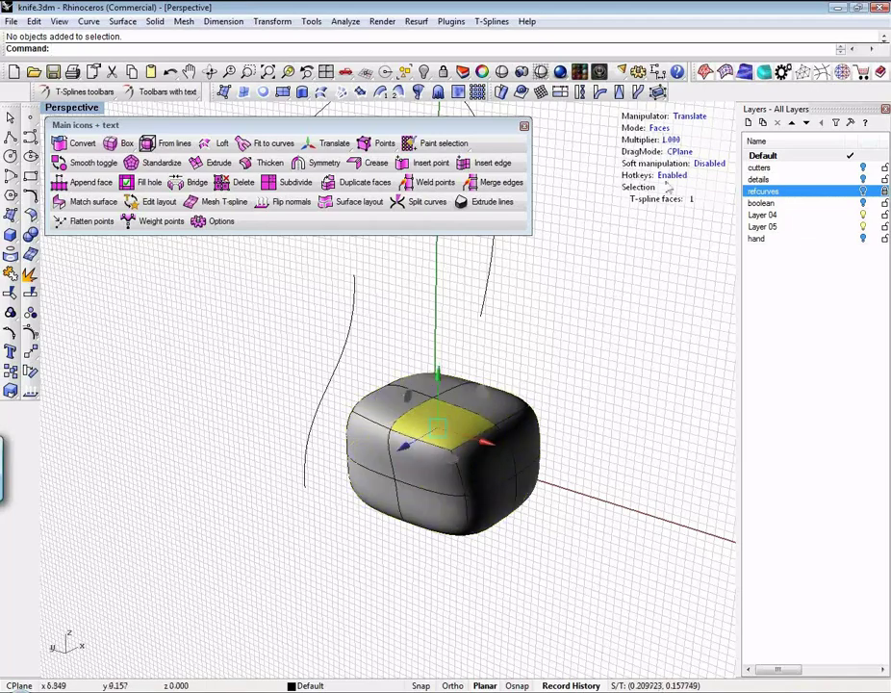
left_click(658, 129)
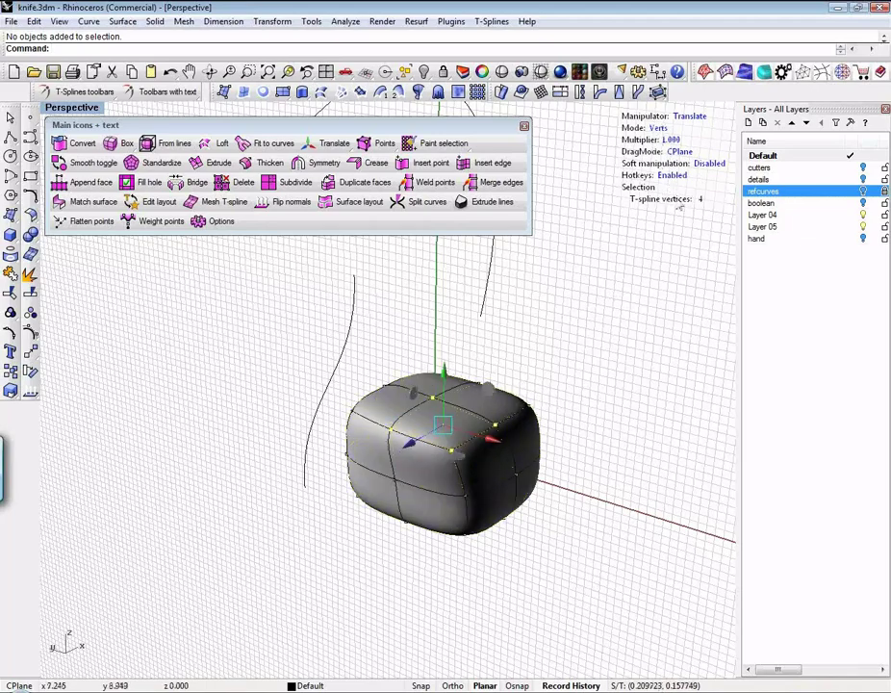
left_click(658, 129)
- Pick single edges on top of the box in Edges mode, and switch the edit mode to Verts
left_click(375, 441)
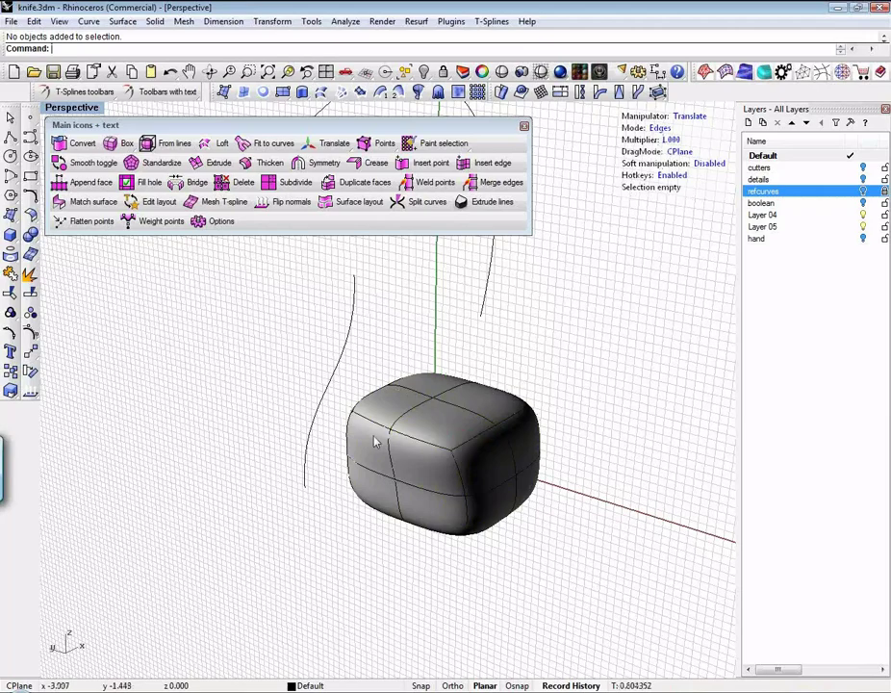
left_click(397, 424)
left_click(394, 424)
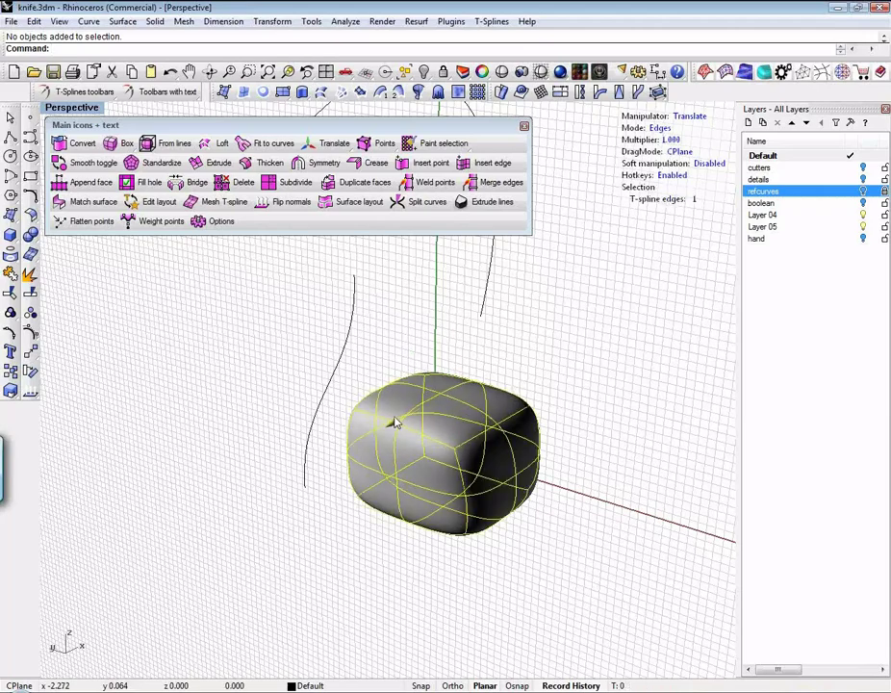
left_click(403, 414)
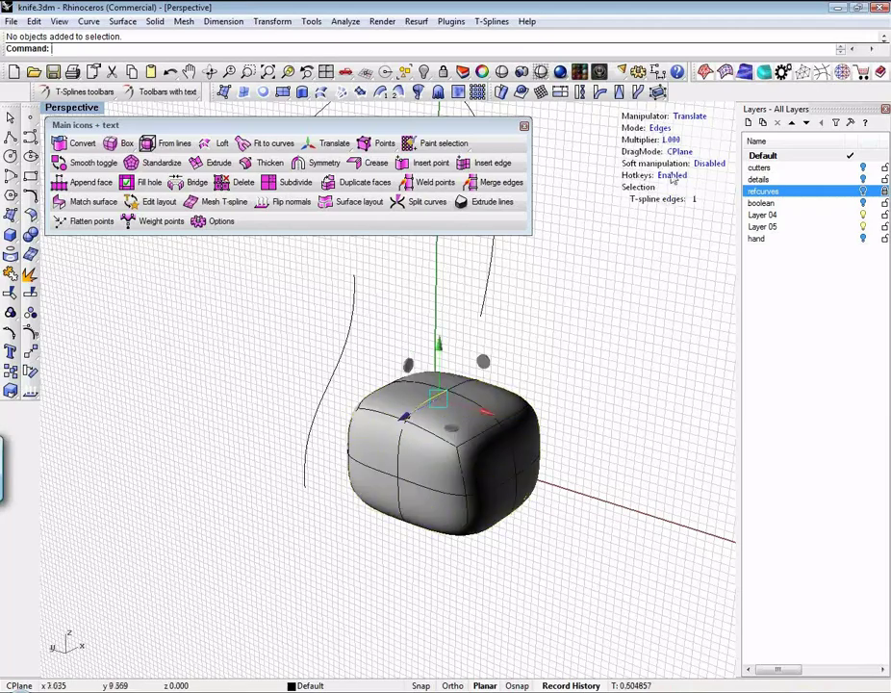
left_click(660, 129)
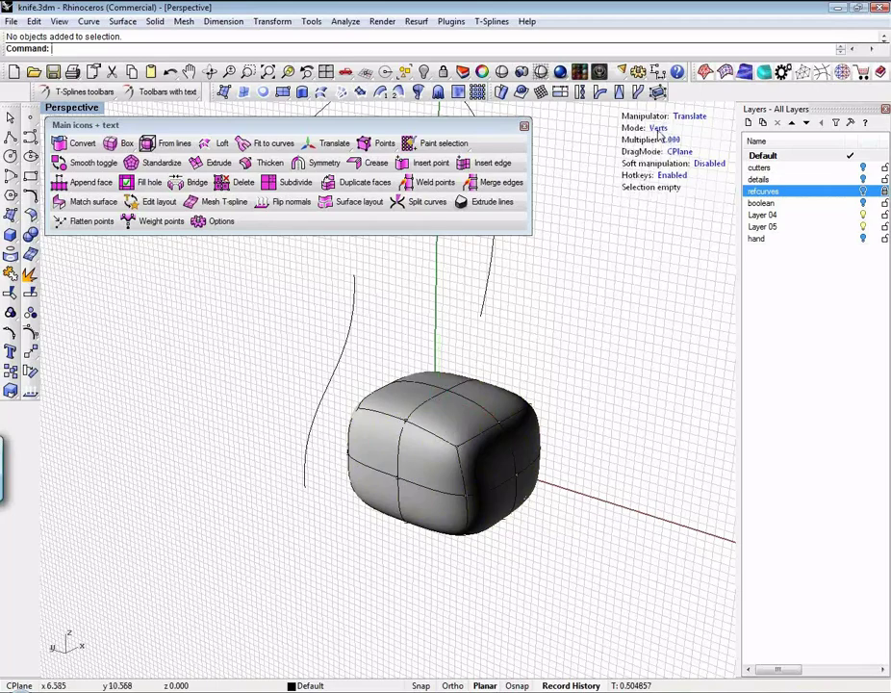
- Push the middle vertex of the box's front top edge down in Verts mode, and pull it up again along the vertical axis
left_click(402, 420)
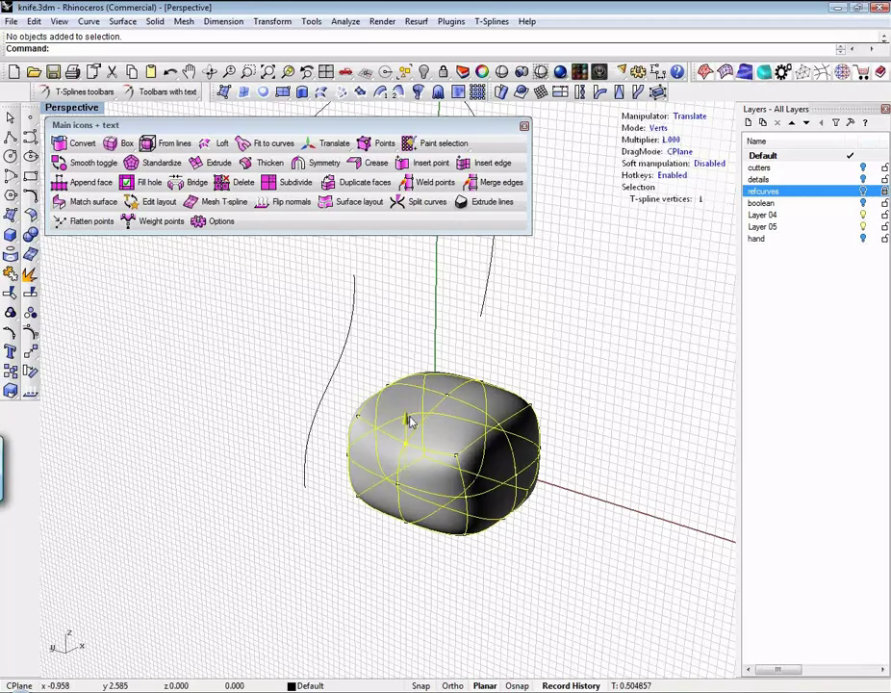
left_click(523, 325)
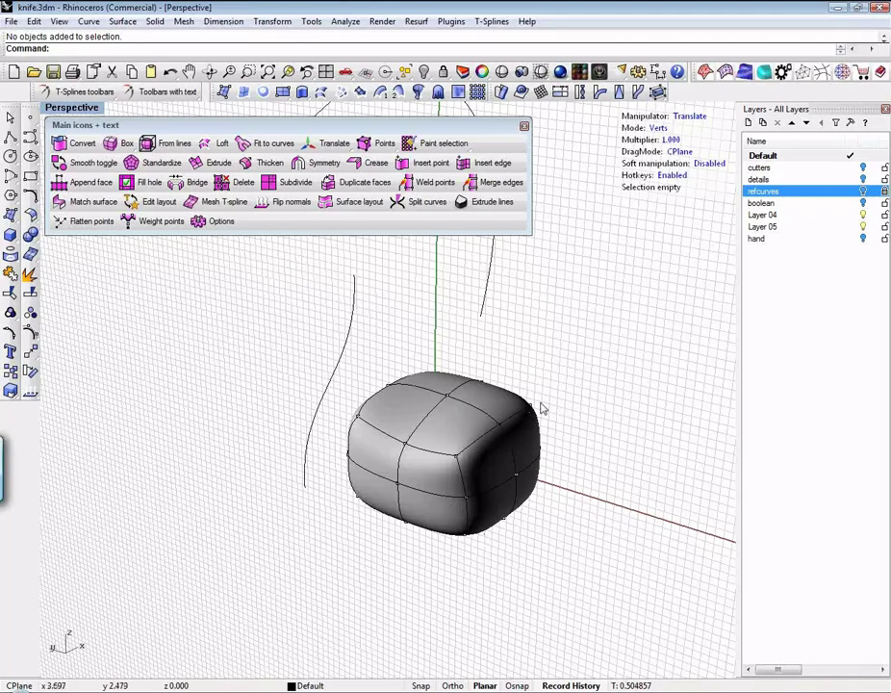
left_click(405, 443)
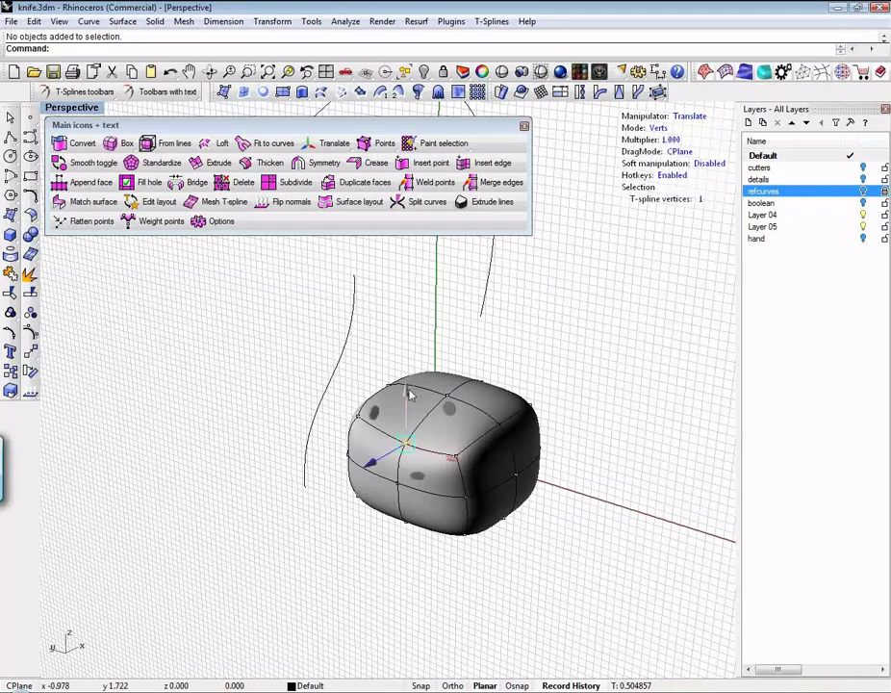
left_click_drag(407, 392, 405, 344)
- In Edges mode, pull the middle vertical edges of the box's front face outward and push the front middle edge on top down
key("e")
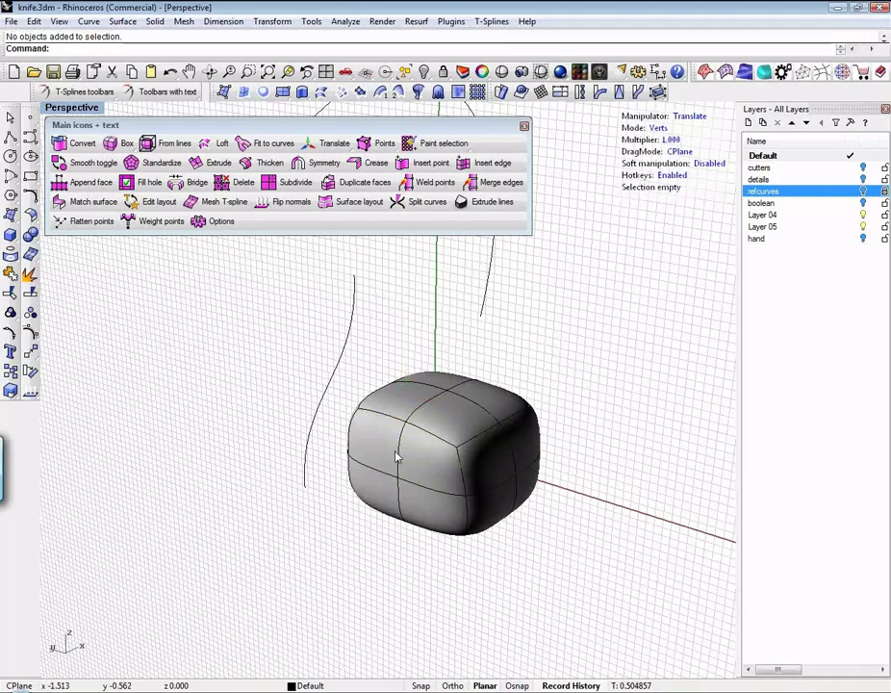
mouse_move(366, 475)
left_mouse_down()
mouse_move(324, 482)
mouse_move(378, 465)
mouse_move(350, 473)
left_mouse_up()
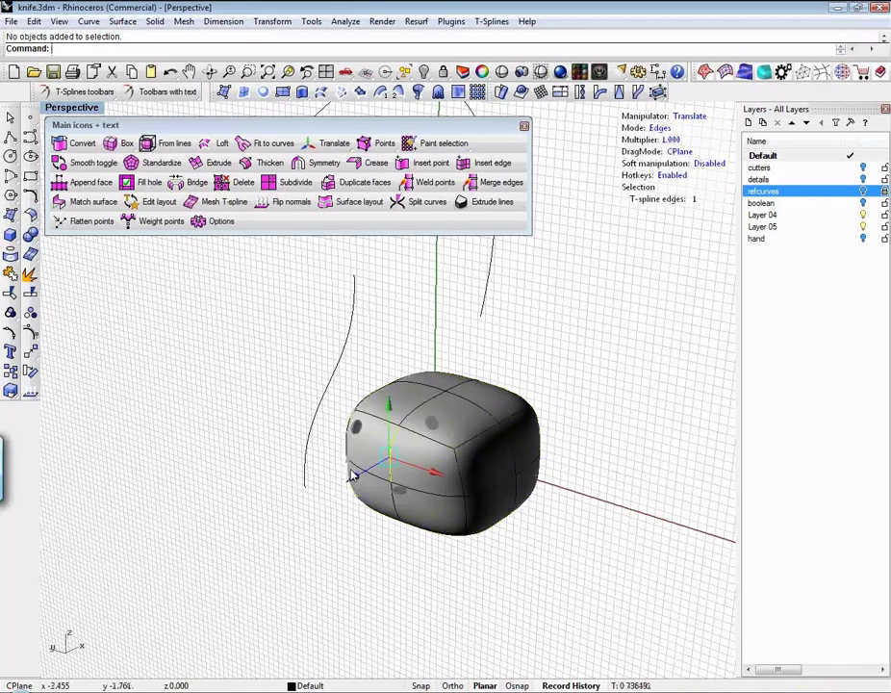
left_click_drag(395, 520, 320, 524)
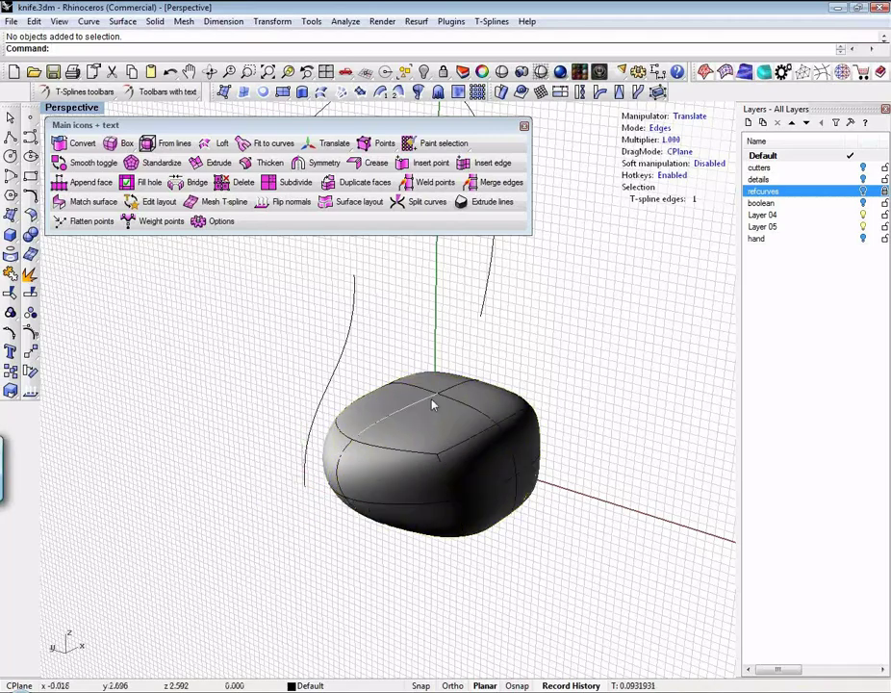
left_click(432, 404)
left_click_drag(390, 418, 404, 434)
left_click(365, 558)
- Select the two edges along the back of the box's top, raise them freehand into a backrest, and clear the selection
right_click_drag(365, 558, 386, 548)
left_click(459, 430)
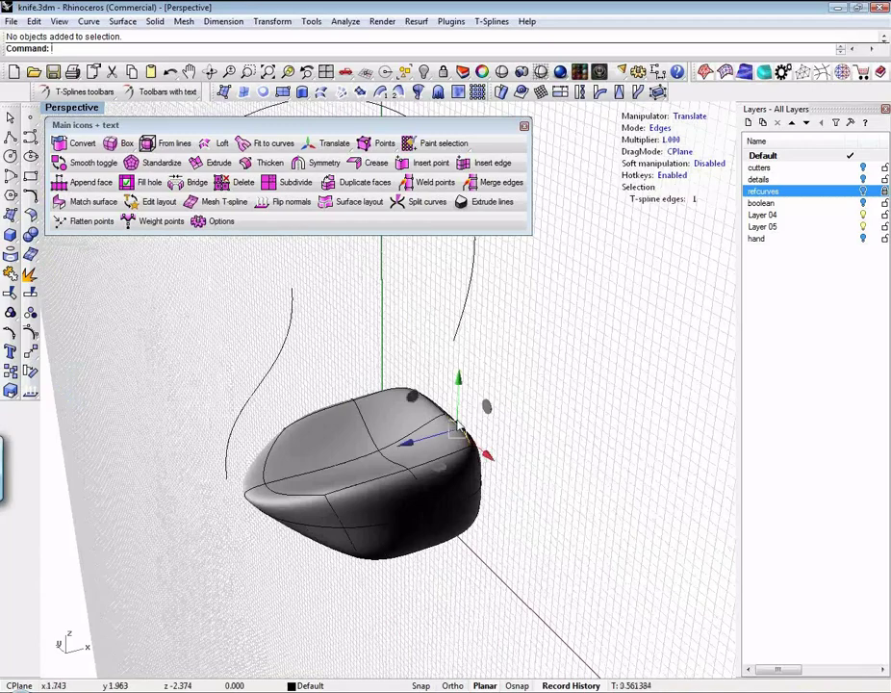
left_click(441, 408, "shift")
right_click_drag(442, 365, 414, 393)
key("Escape")
- Move single edges around the seat hollow and its side freehand in Edges mode, and clear the selection
left_click(387, 421)
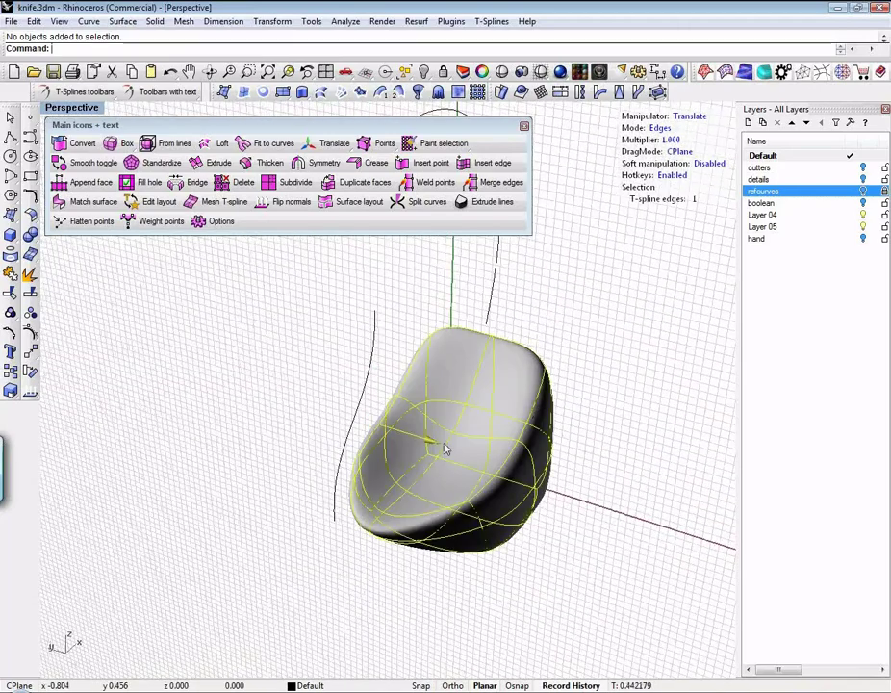
left_click(493, 464)
left_click(507, 471)
left_click(541, 491)
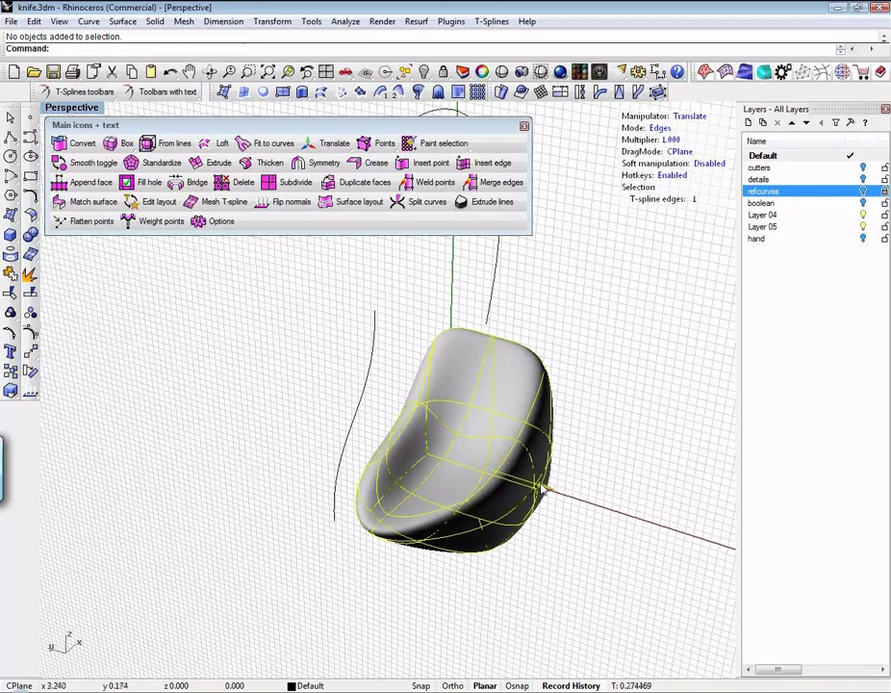
left_click_drag(541, 491, 523, 508)
key("Escape")
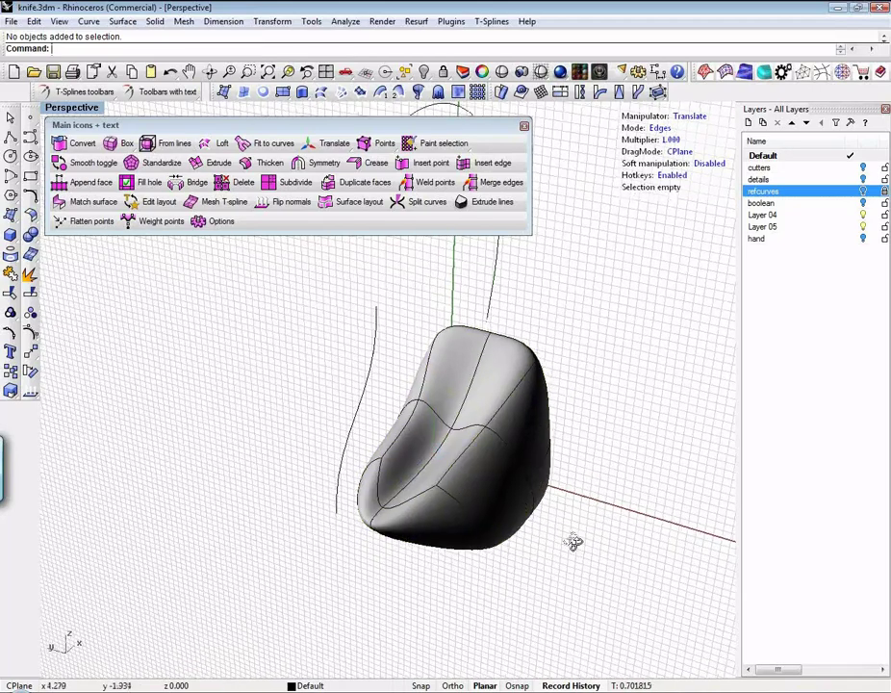
- In Verts mode, push the middle vertex of the seat down and pull the middle vertex of the backrest's top edge up freehand
right_click_drag(572, 540, 476, 498)
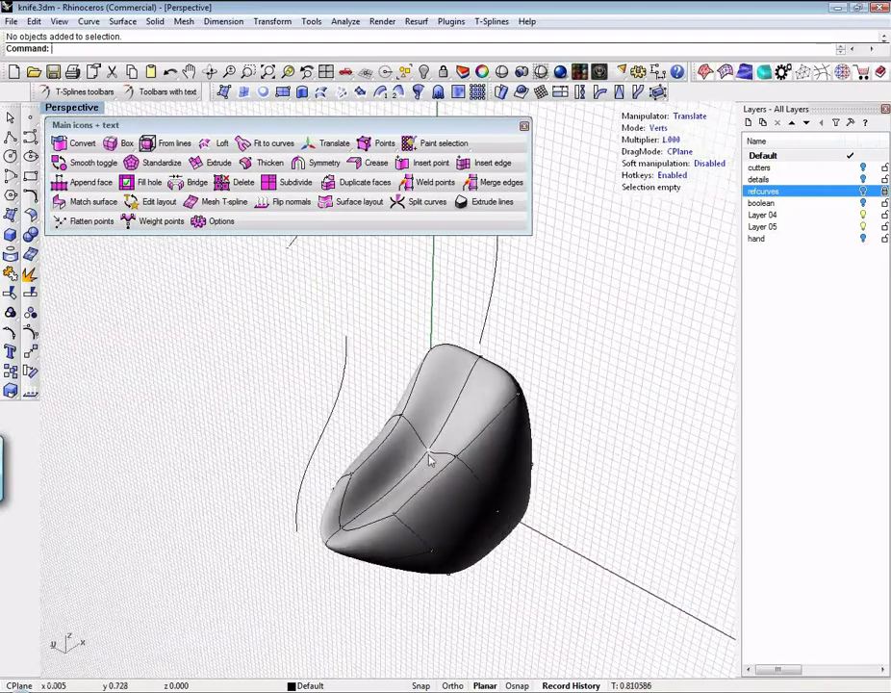
left_click_drag(430, 460, 456, 498)
left_click(570, 593)
right_click_drag(563, 578, 501, 333)
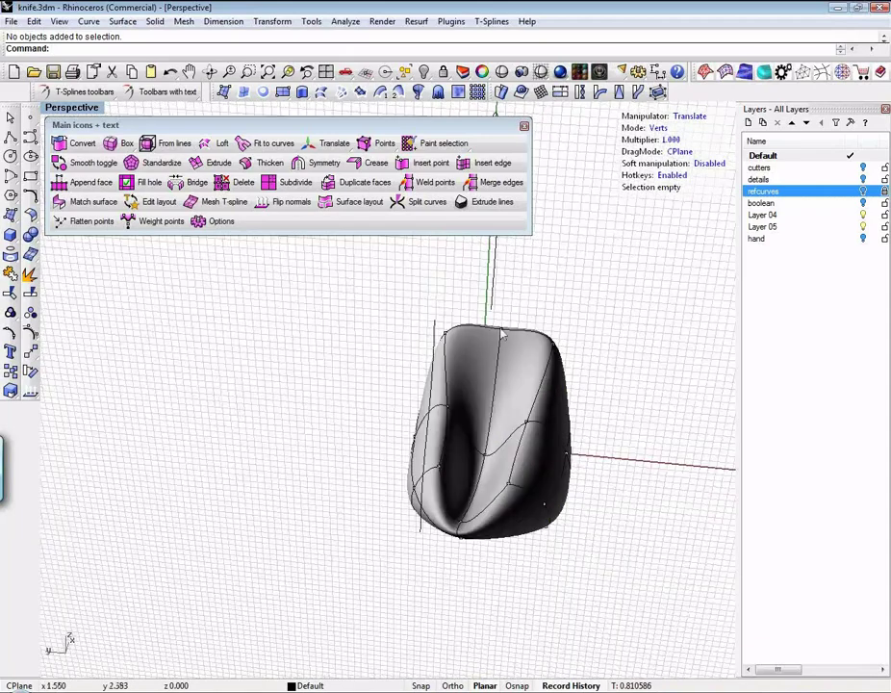
left_click_drag(501, 332, 521, 163)
left_click(606, 470)
- Select the whole reshaped T-spline object and delete it, leaving the reference curves
right_click_drag(606, 470, 527, 466)
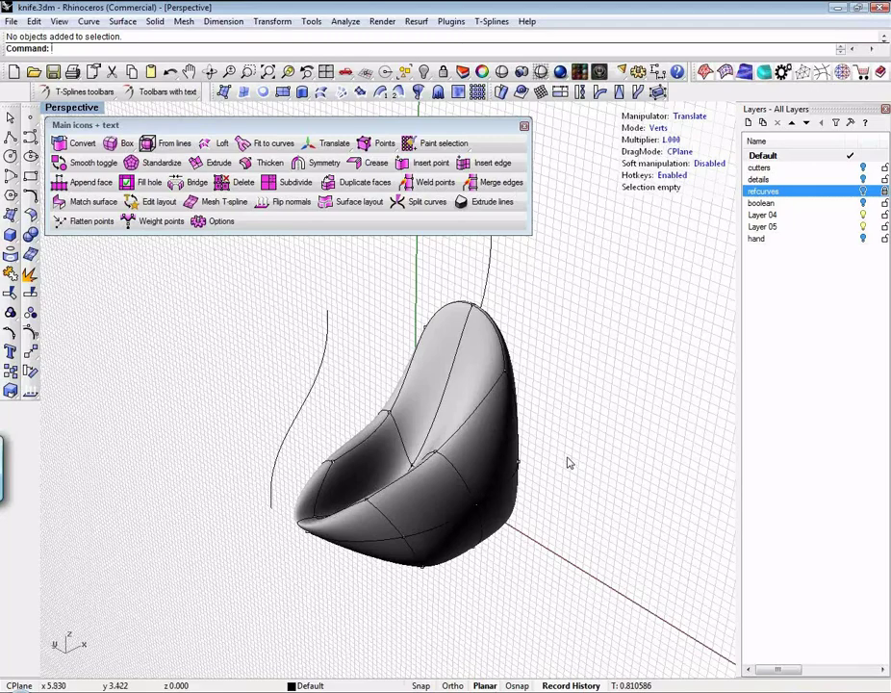
left_click(486, 482)
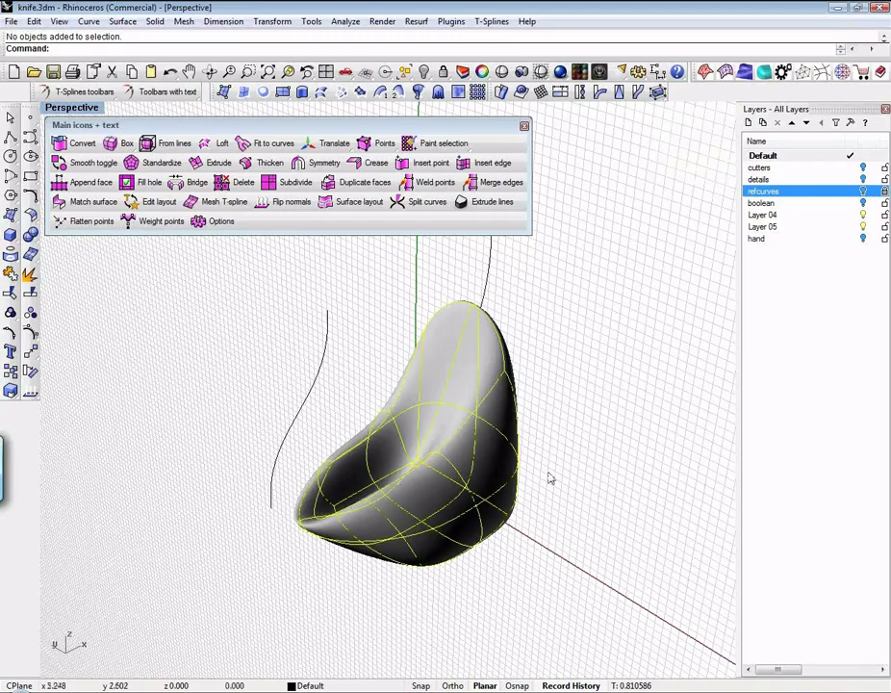
key("Delete")
- Create a new T-spline box freehand near the origin with XFaces, YFaces and ZFaces at 2 and AxialSymmetry at No
right_click_drag(511, 480, 438, 504, "shift")
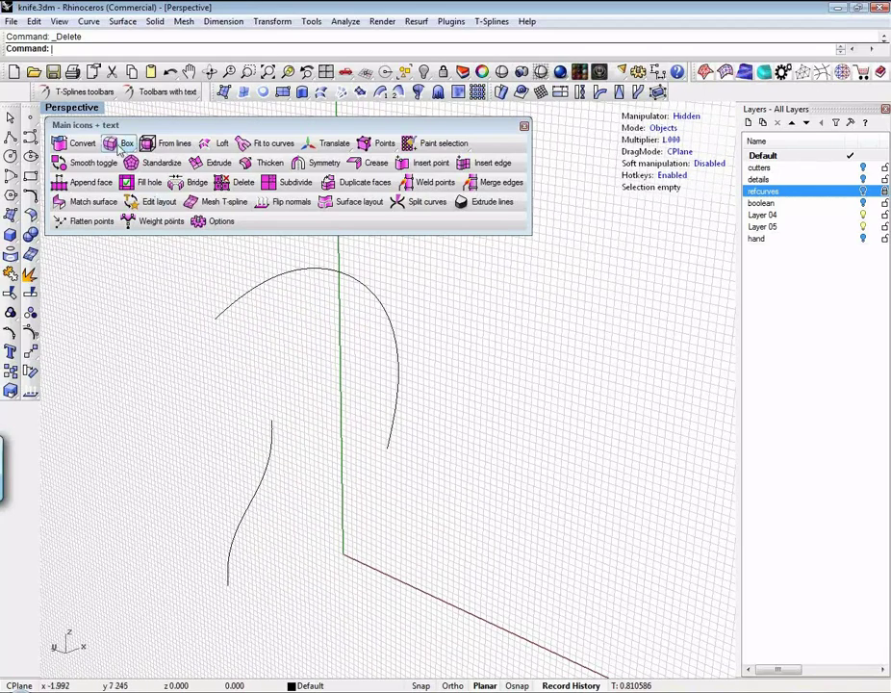
left_click(119, 149)
left_click(158, 165)
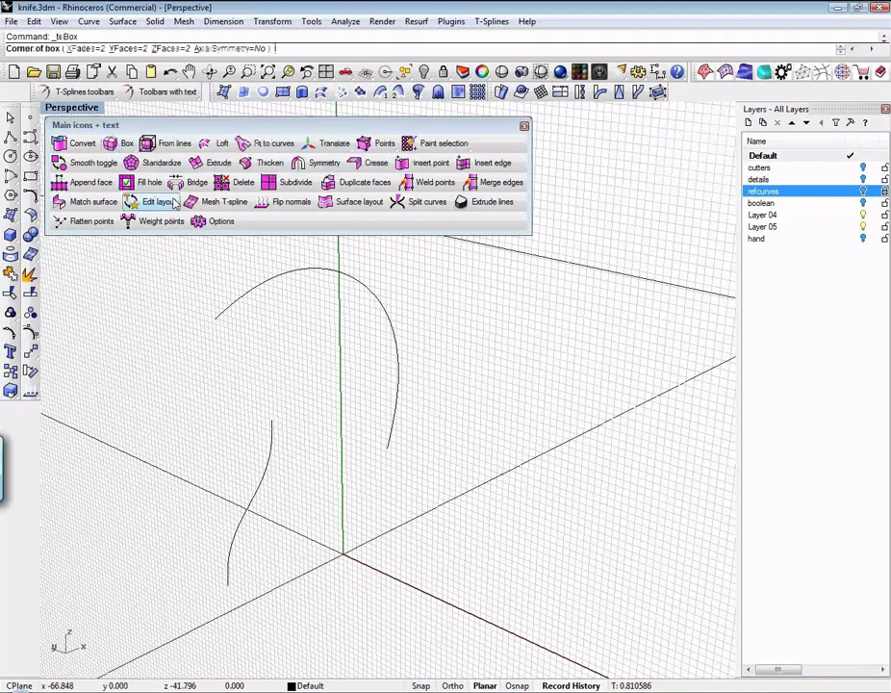
left_click(352, 500)
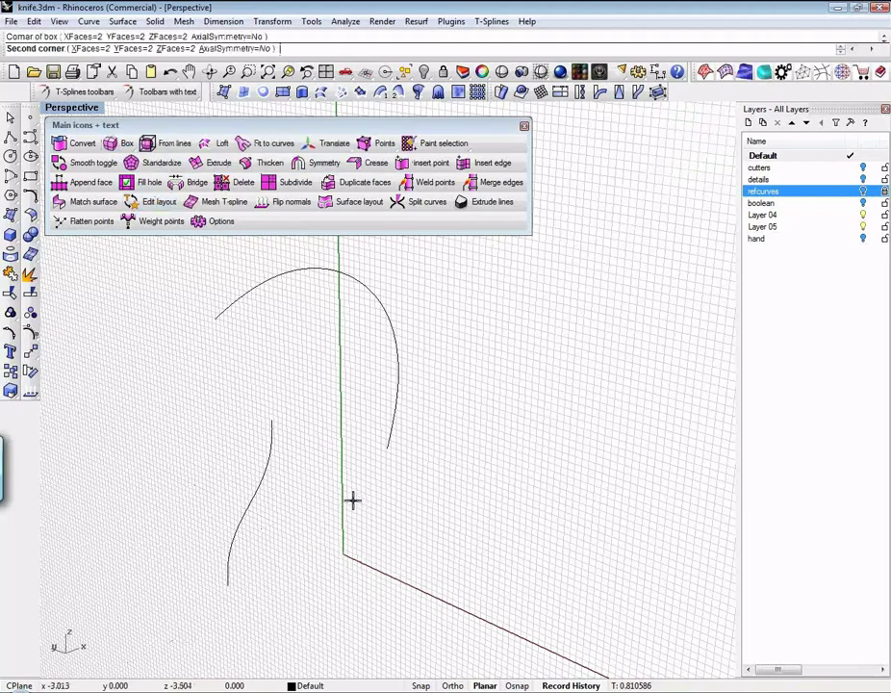
left_click(348, 442)
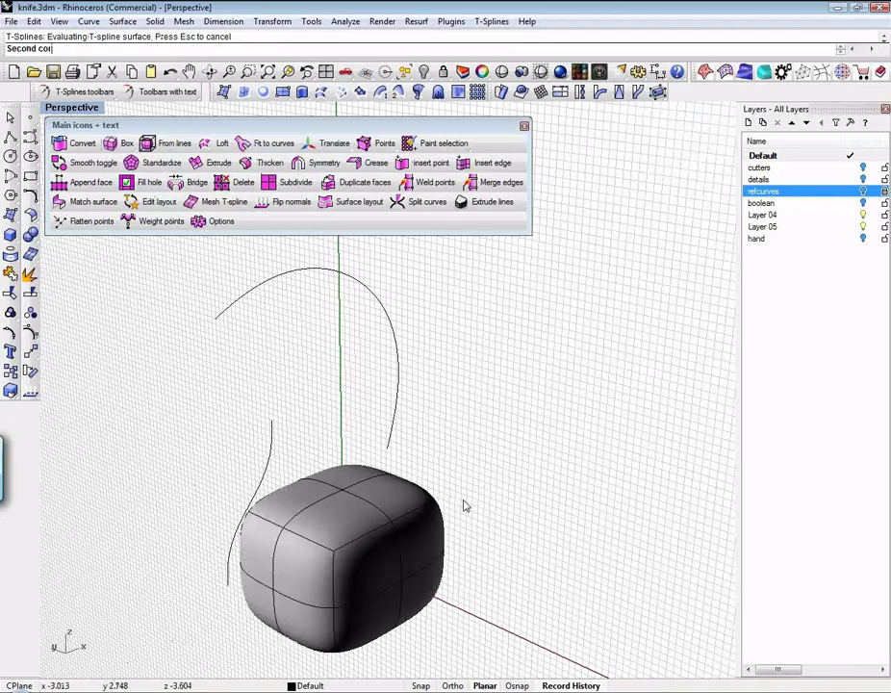
- Select the near top corner vertex of the new box in Verts mode, move it freehand with the Translate manipulator, and clear the selection
right_click_drag(463, 503, 483, 456, "shift")
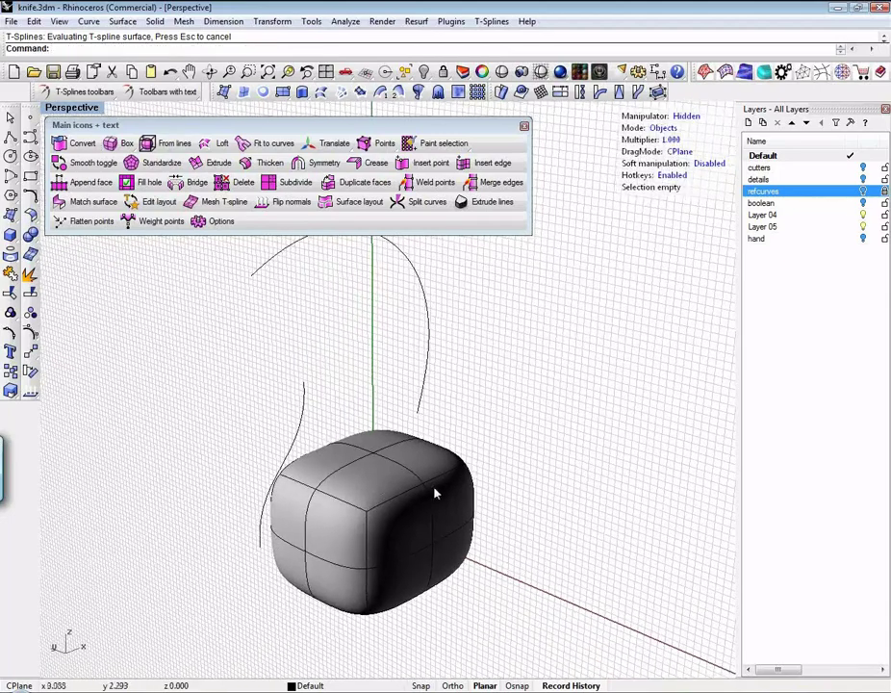
left_click(366, 510)
key("w")
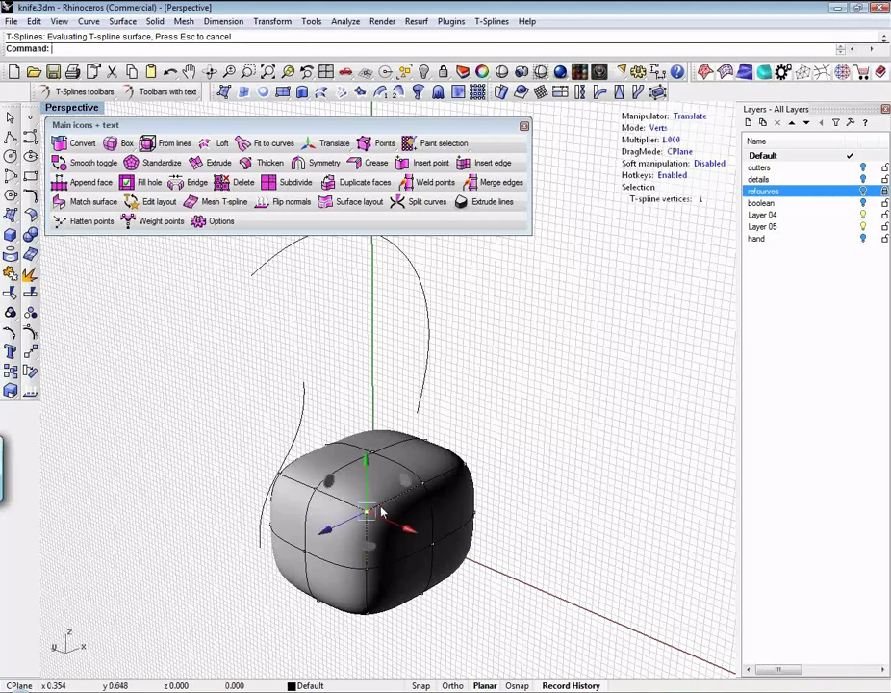
left_click(318, 560)
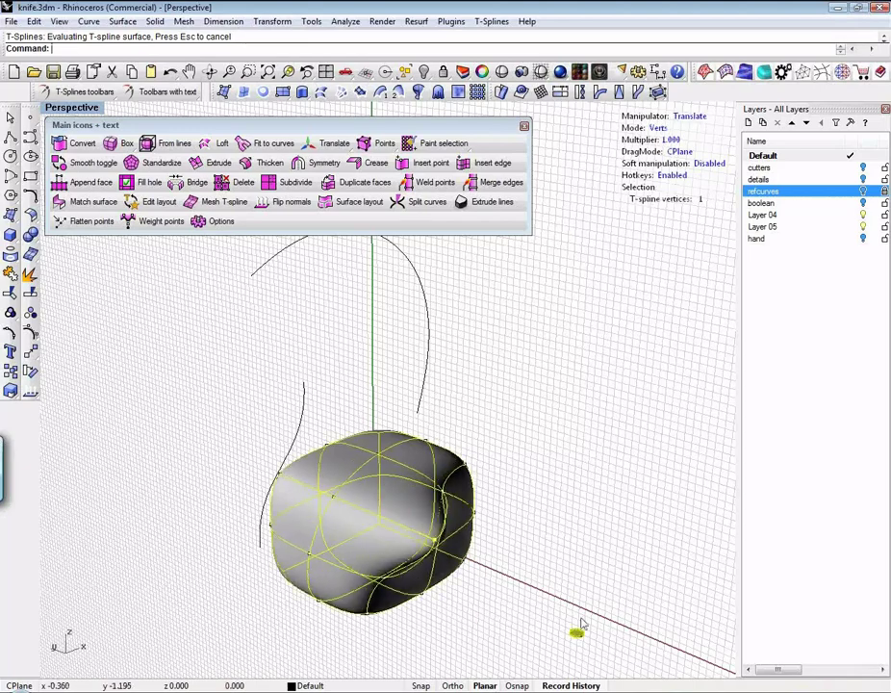
left_click_drag(334, 566, 360, 543)
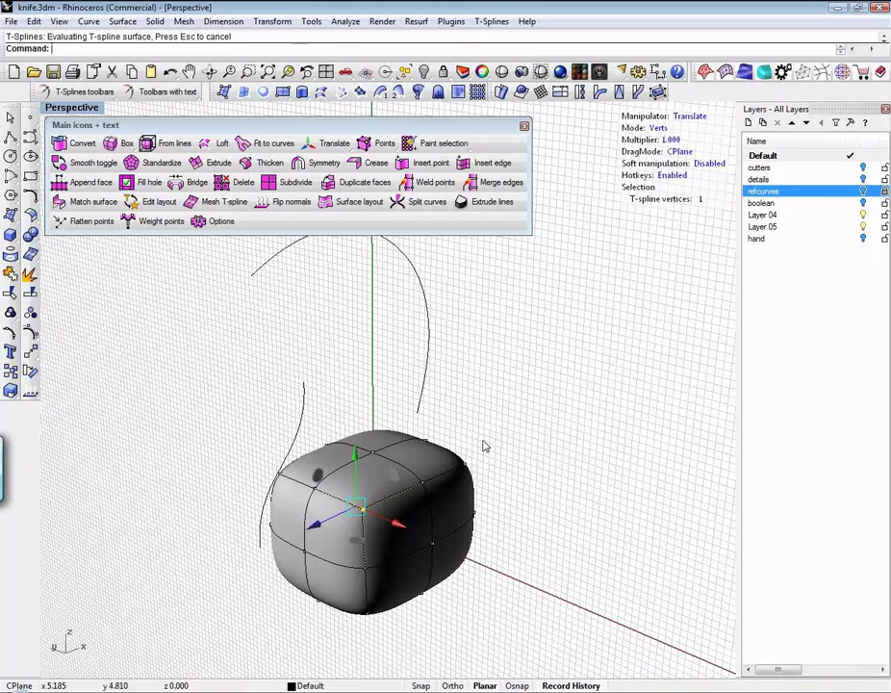
left_click(487, 446)
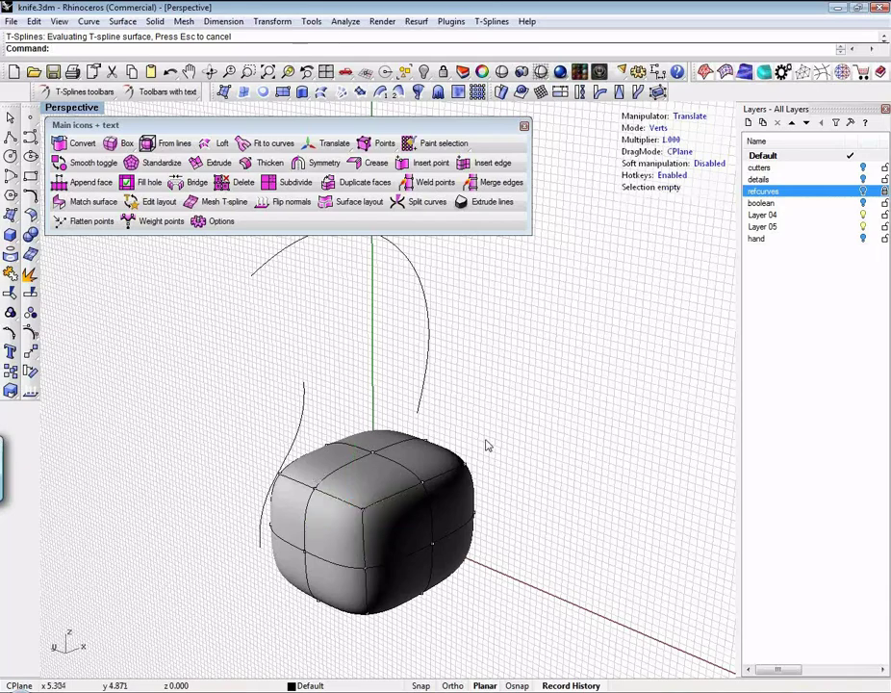
- Switch to Faces mode, select the front top face of the box, and extrude it upward freehand into a column
left_click(663, 134)
left_click(375, 480)
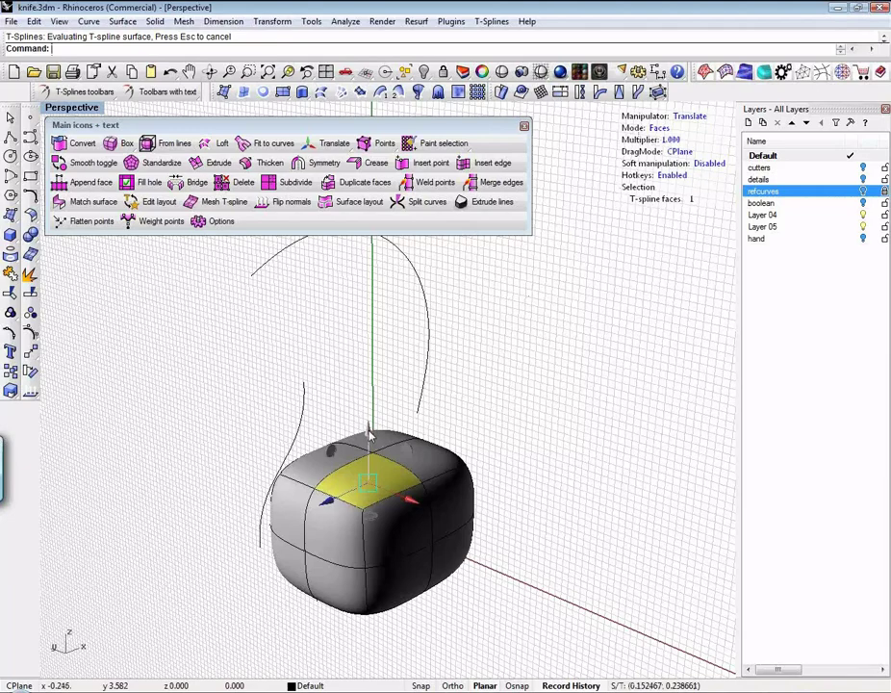
left_click_drag(369, 435, 367, 409)
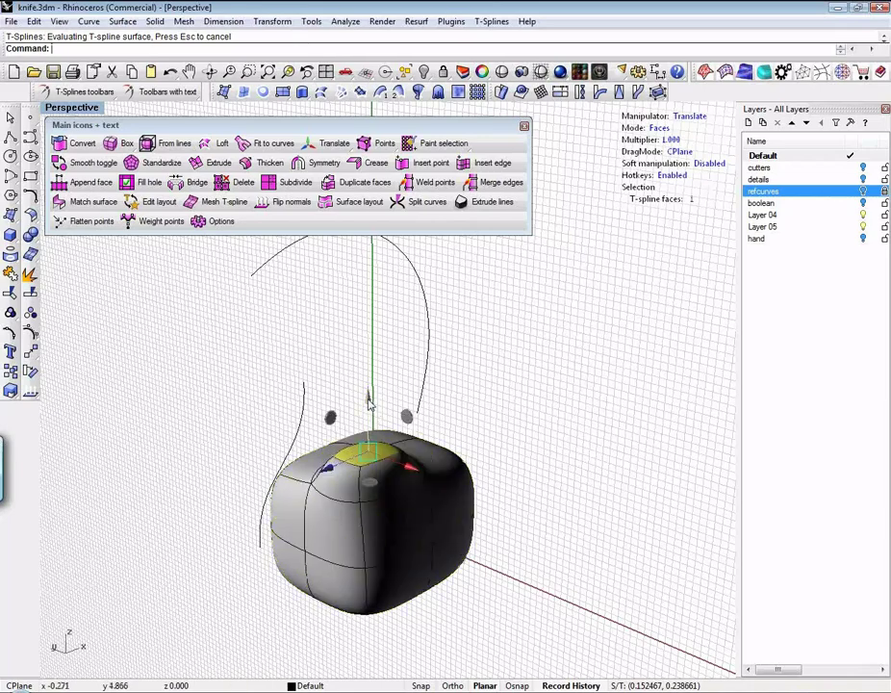
left_click_drag(368, 398, 354, 302)
- Extrude the side face of the column outward along the X axis in two freehand segments to form an arm, and clear the selection
left_click(384, 411)
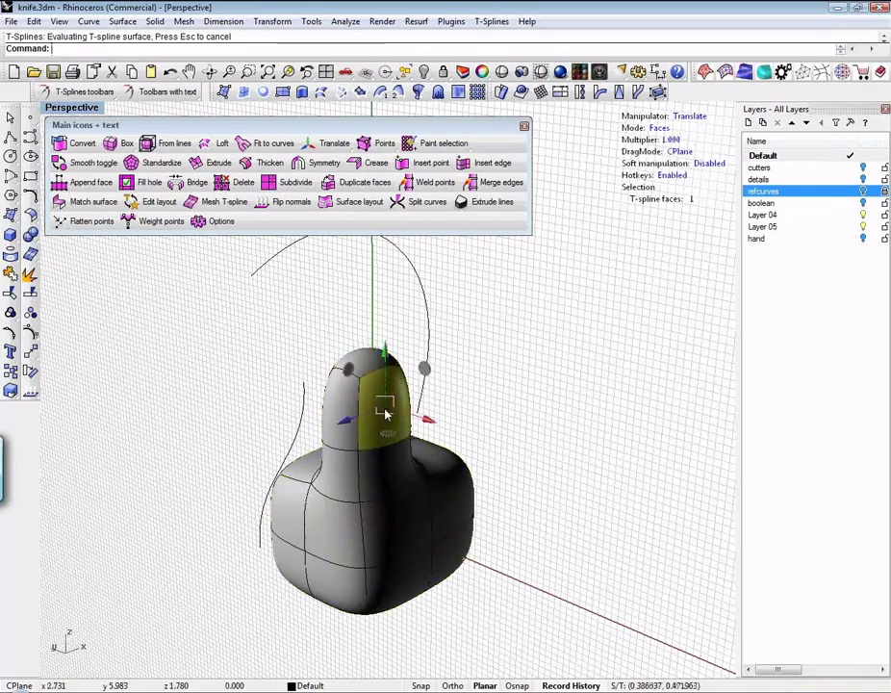
left_click(434, 432)
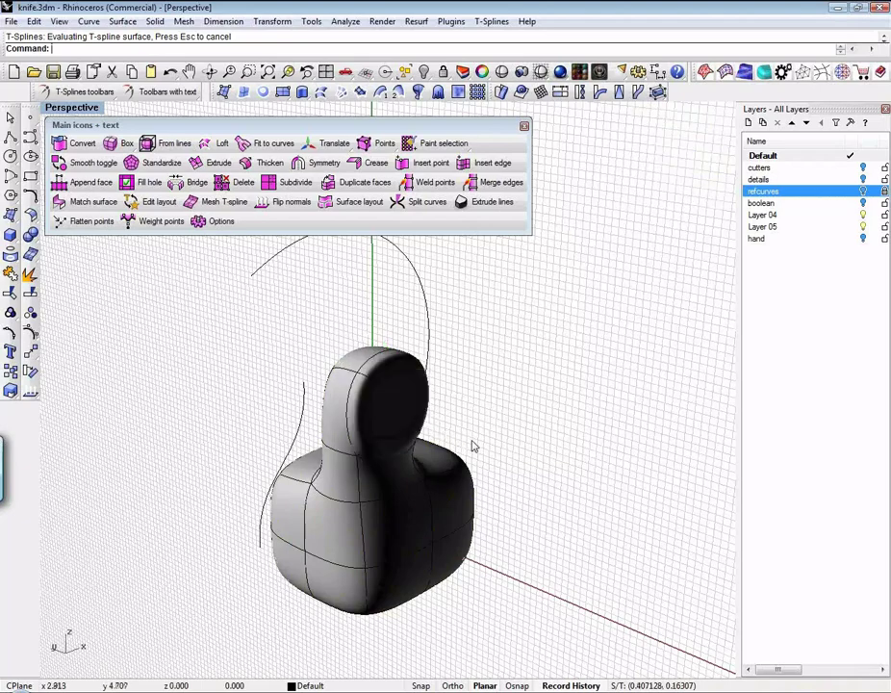
left_click(471, 442)
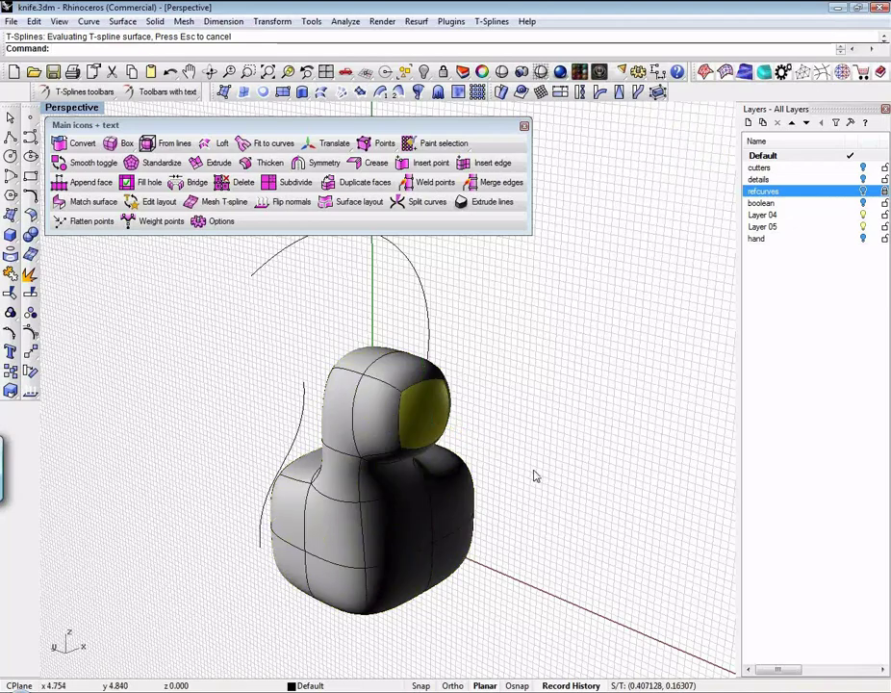
left_click_drag(539, 477, 576, 491)
left_click(546, 378)
- Move the top face of the arm's outer segment down freehand to taper the arm, and clear the selection
right_click_drag(546, 378, 620, 383)
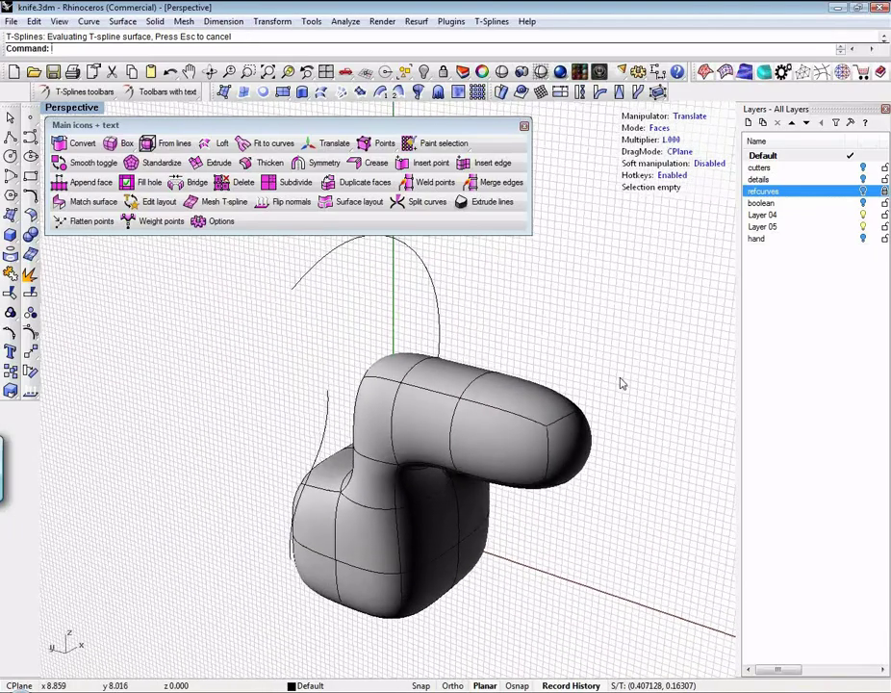
left_click(535, 400)
mouse_move(527, 348)
left_mouse_down()
mouse_move(529, 302)
mouse_move(527, 399)
mouse_move(540, 338)
left_mouse_up()
left_click(581, 321)
- Pull the front and back faces of the column's upper segment outward freehand, and clear the selection
right_click_drag(581, 320, 392, 427)
left_click(365, 431)
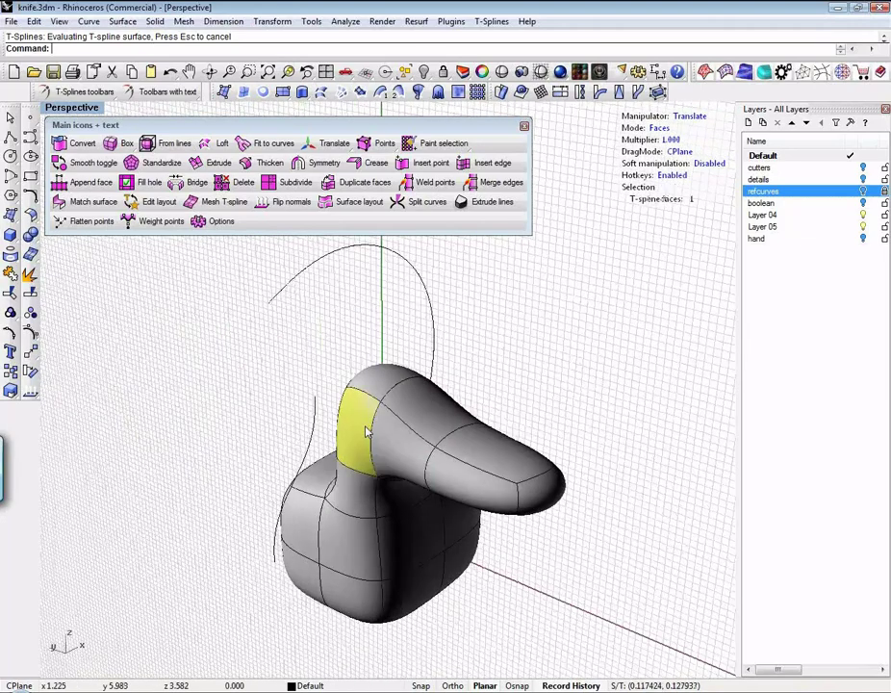
left_click_drag(319, 452, 215, 337)
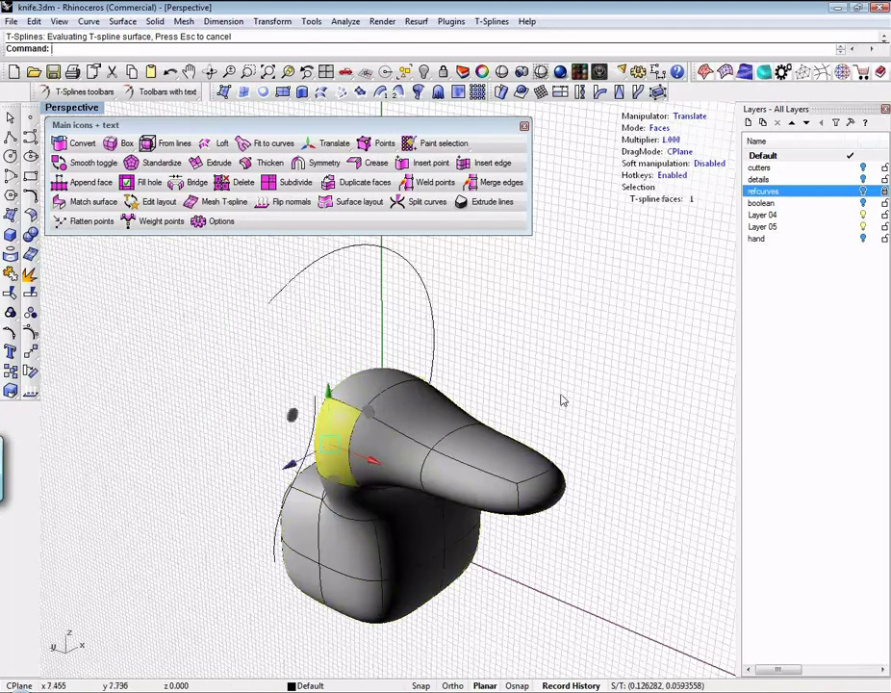
left_click(568, 398)
right_click_drag(569, 399, 289, 409)
left_click(218, 407)
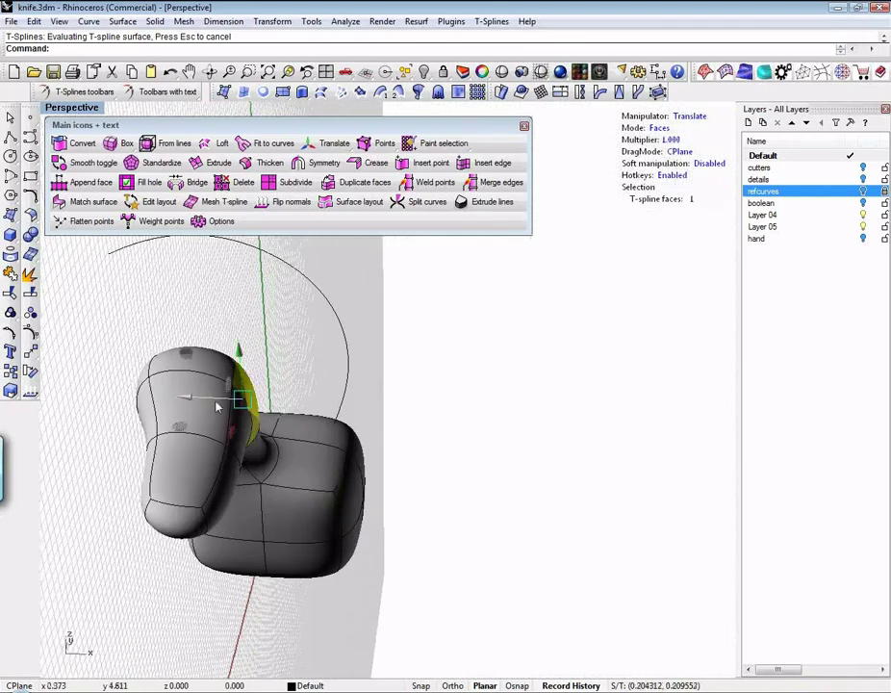
left_click_drag(193, 402, 234, 408)
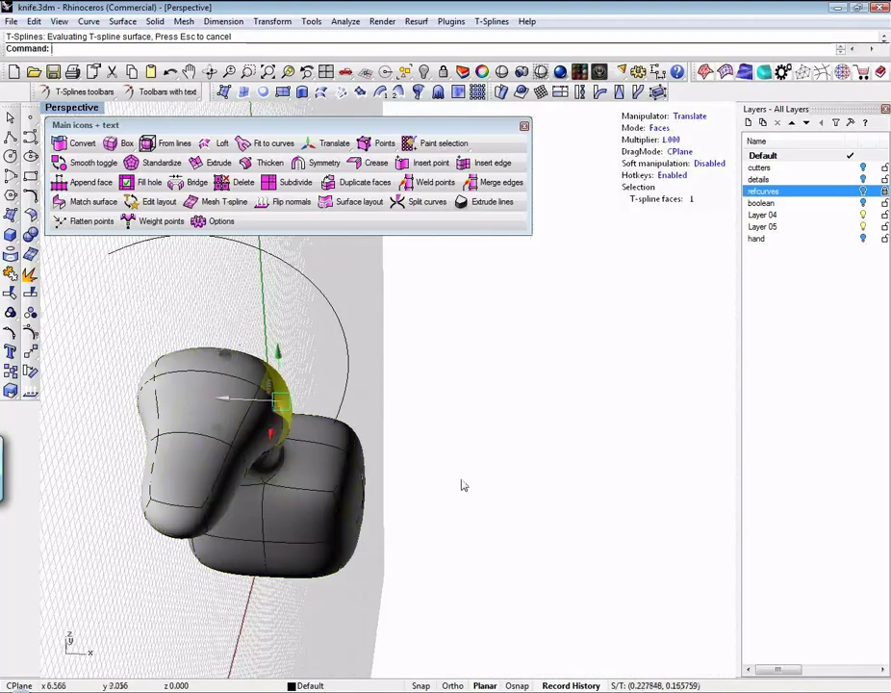
left_click(505, 501)
right_click_drag(505, 501, 676, 472)
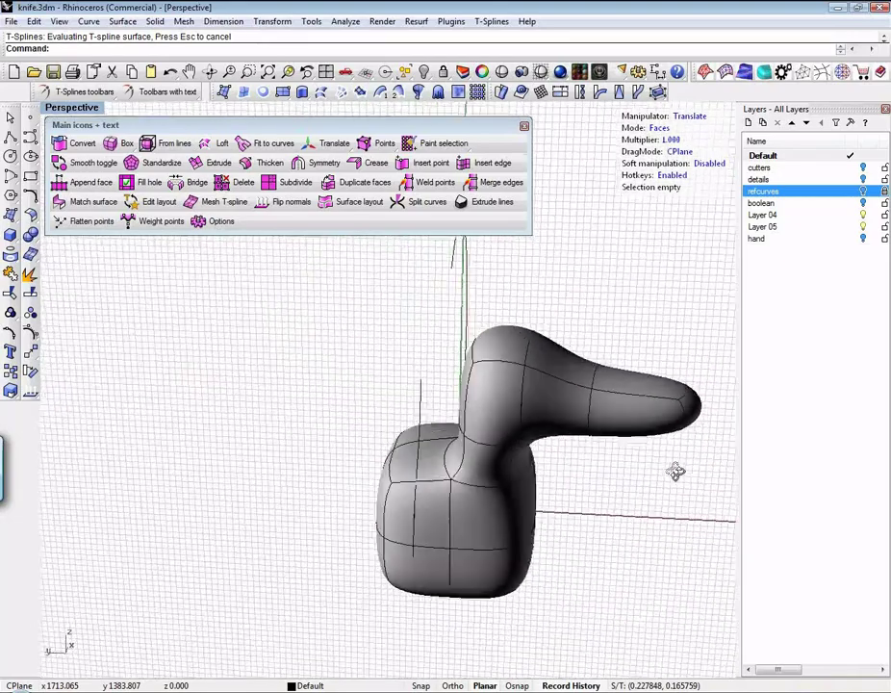
right_click_drag(398, 502, 537, 536)
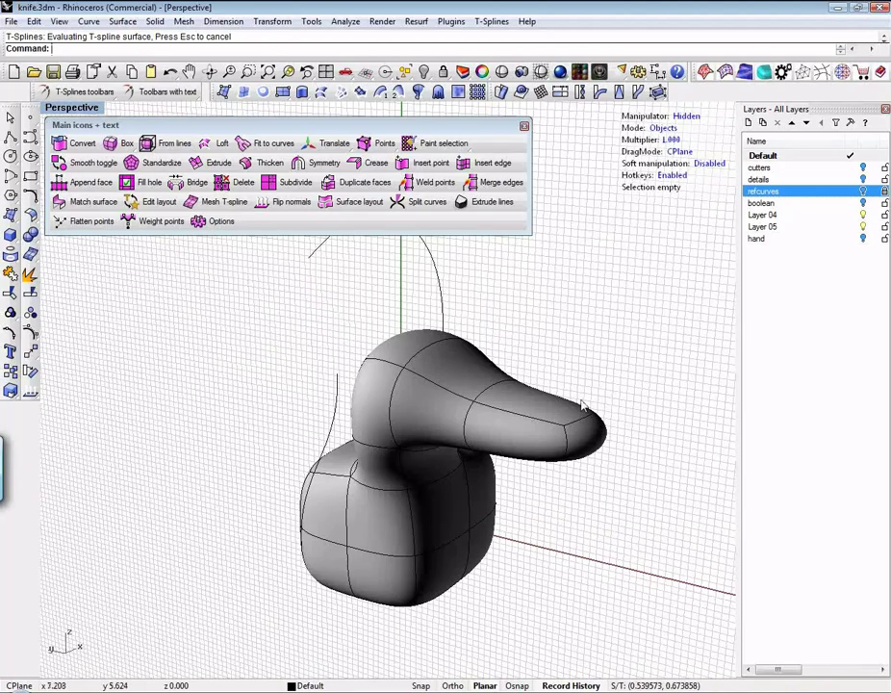
- Delete the reshaped box and extrude the lower S-shaped curve freehand along the X axis into a T-spline surface
left_click(442, 512)
key("Delete")
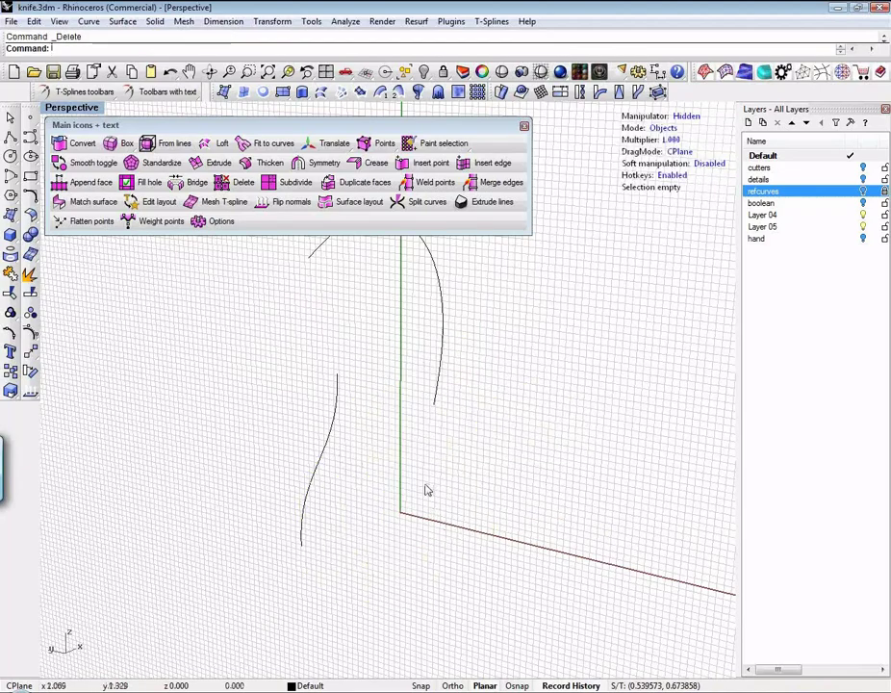
right_click_drag(427, 490, 243, 477)
left_click(243, 477)
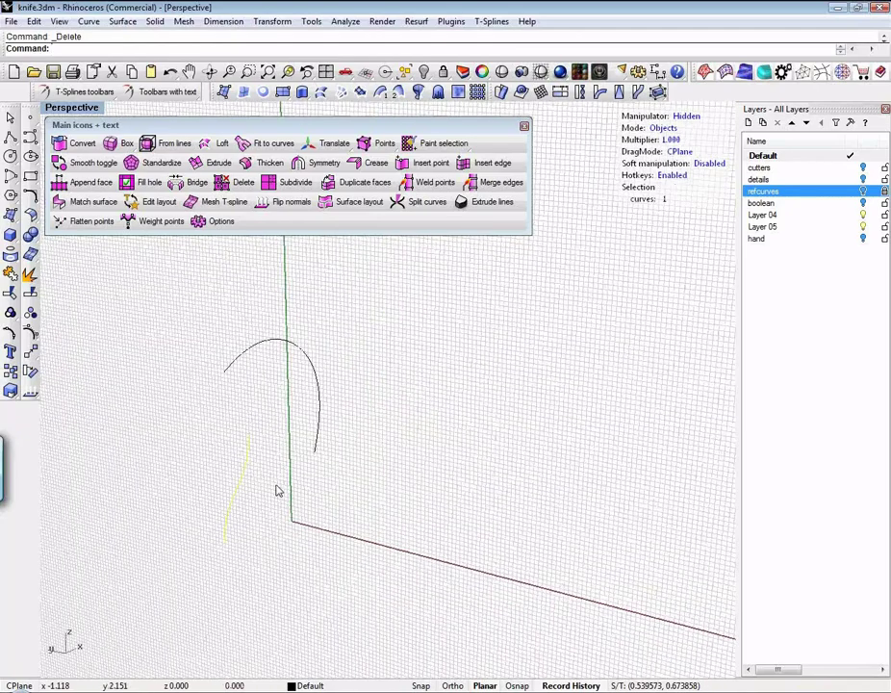
key("w")
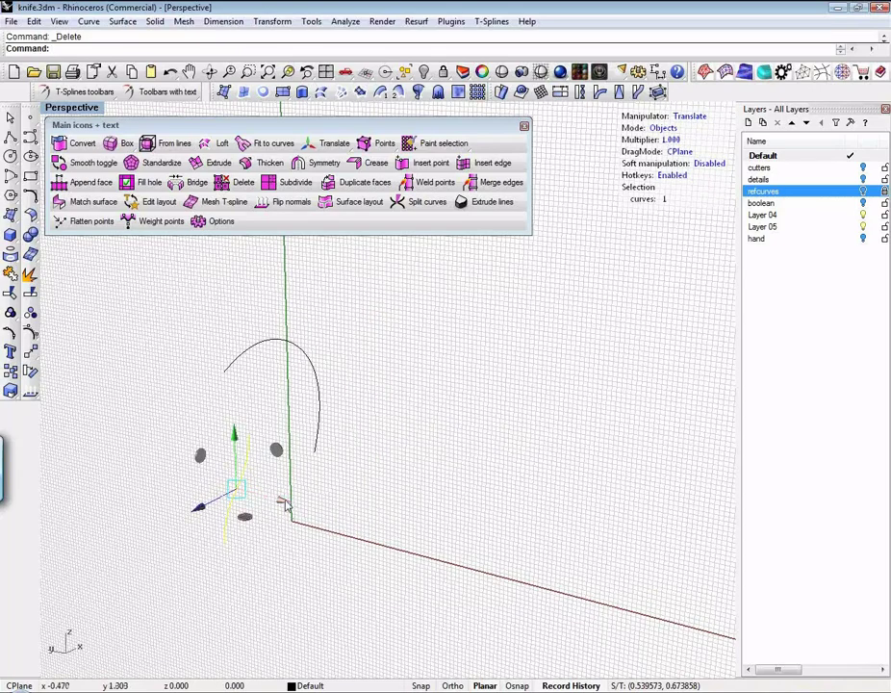
left_click_drag(285, 505, 448, 545, "alt")
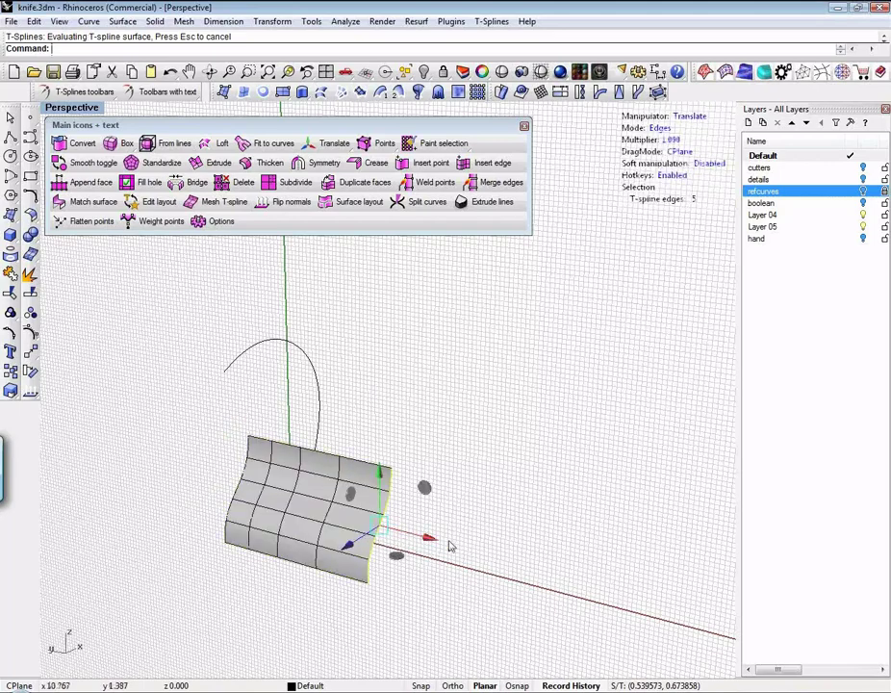
- Extrude the surface's open end edge freehand around a corner toward the rear, parallel to the Y axis, and back along the X axis
right_click_drag(448, 546, 419, 532)
scroll(404, 524, "up", 3)
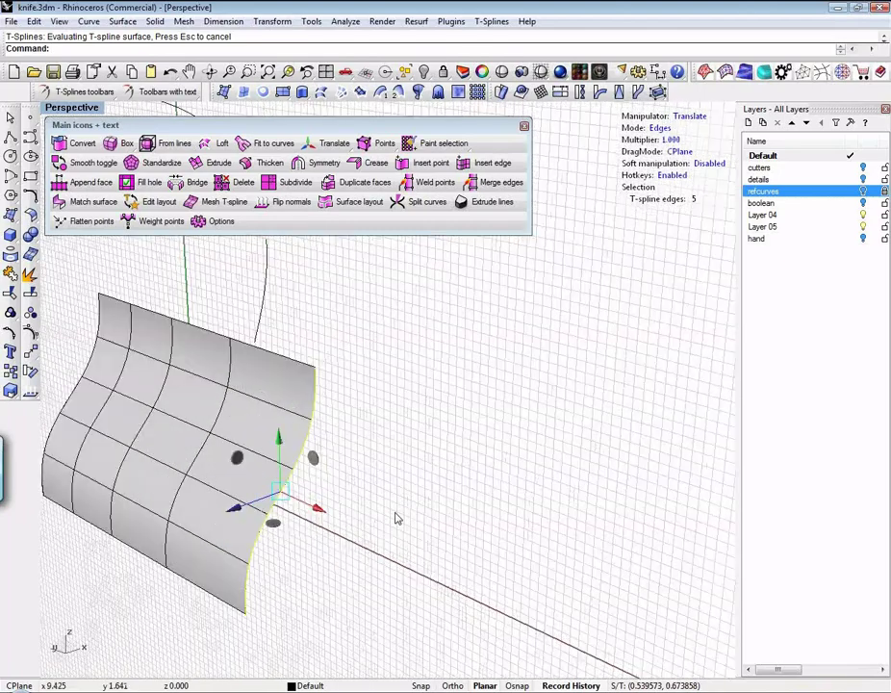
left_click_drag(244, 513, 388, 471, "alt")
left_click_drag(457, 467, 412, 445)
key("ctrl+z")
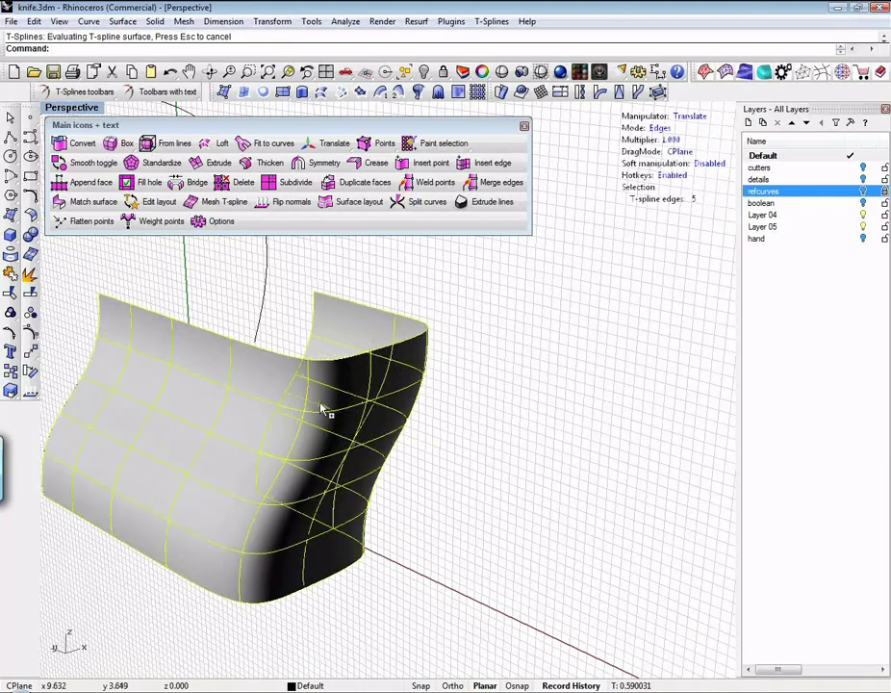
right_click_drag(327, 414, 508, 510, "ctrl")
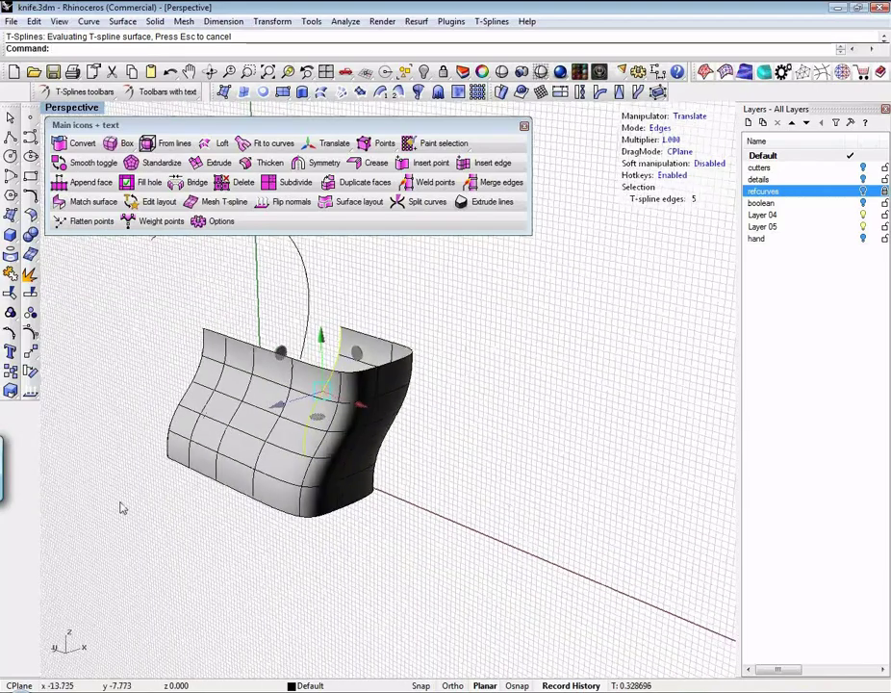
- Extrude the free edge farther along the X axis and forward to the starting edge to nearly close the shell, and clear the selection
right_click_drag(121, 508, 332, 423)
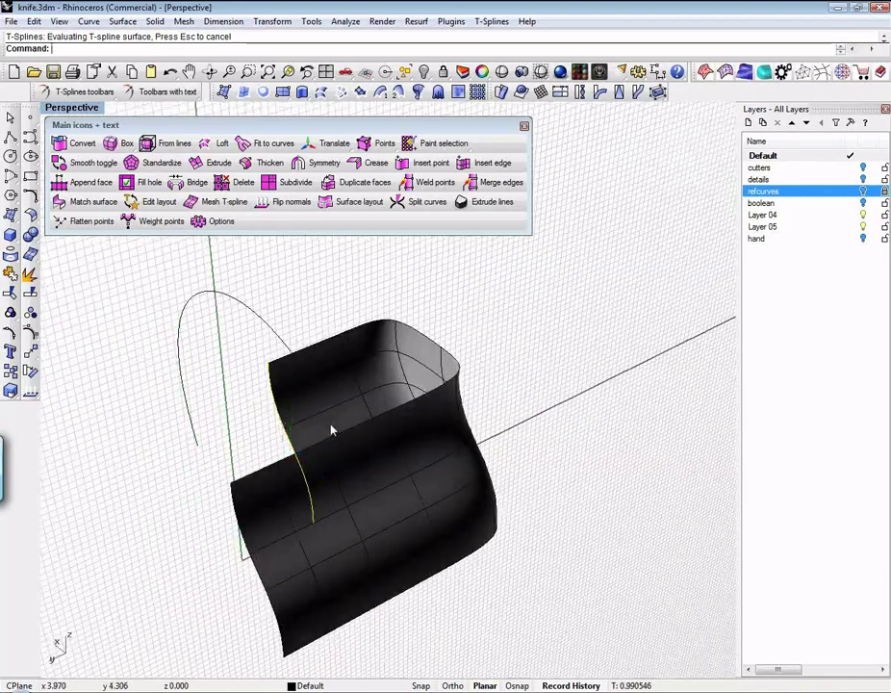
left_click_drag(331, 430, 252, 456)
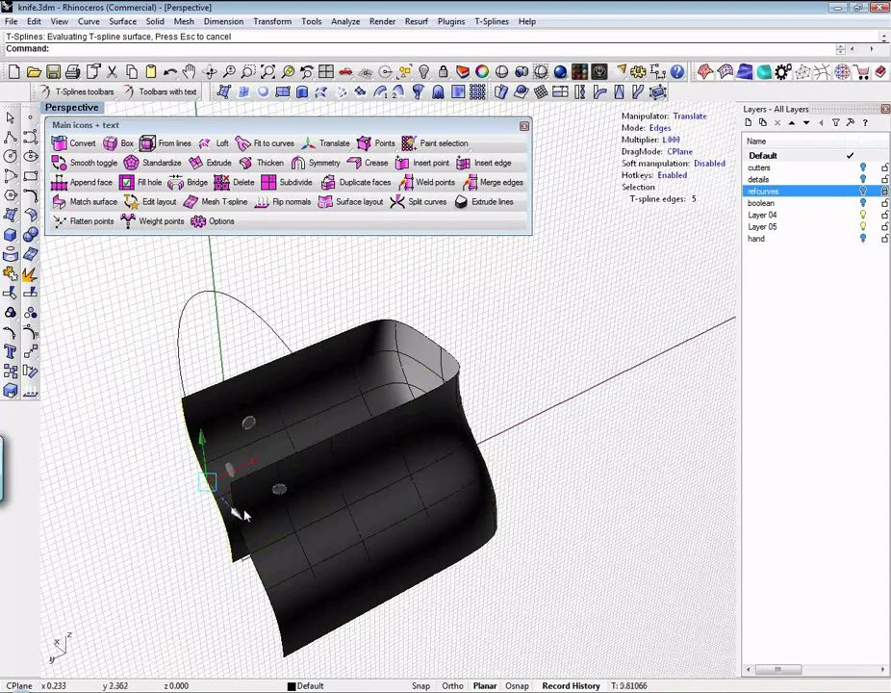
left_click_drag(243, 514, 221, 543)
left_click(239, 566)
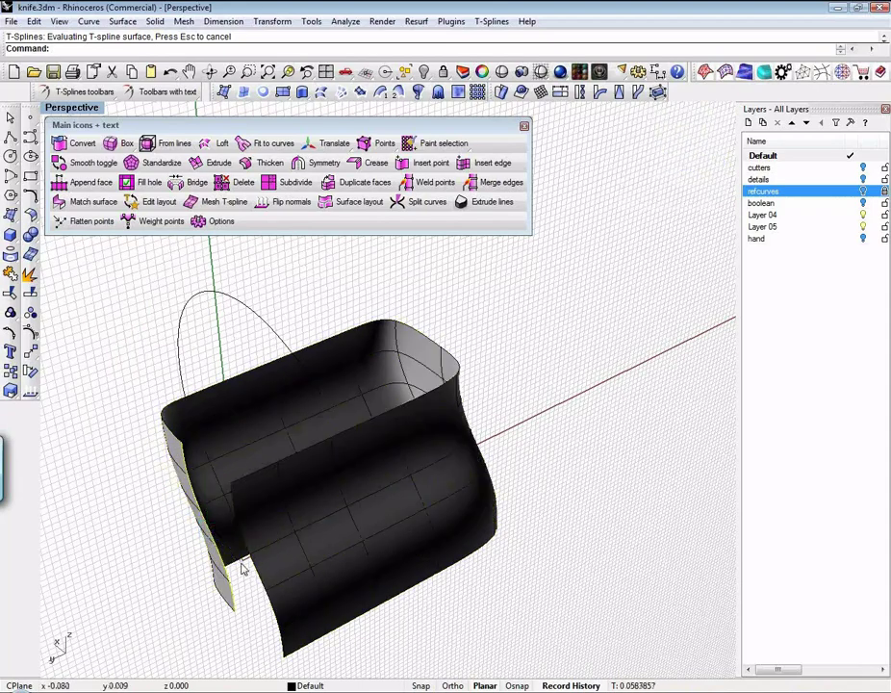
double_click(274, 600)
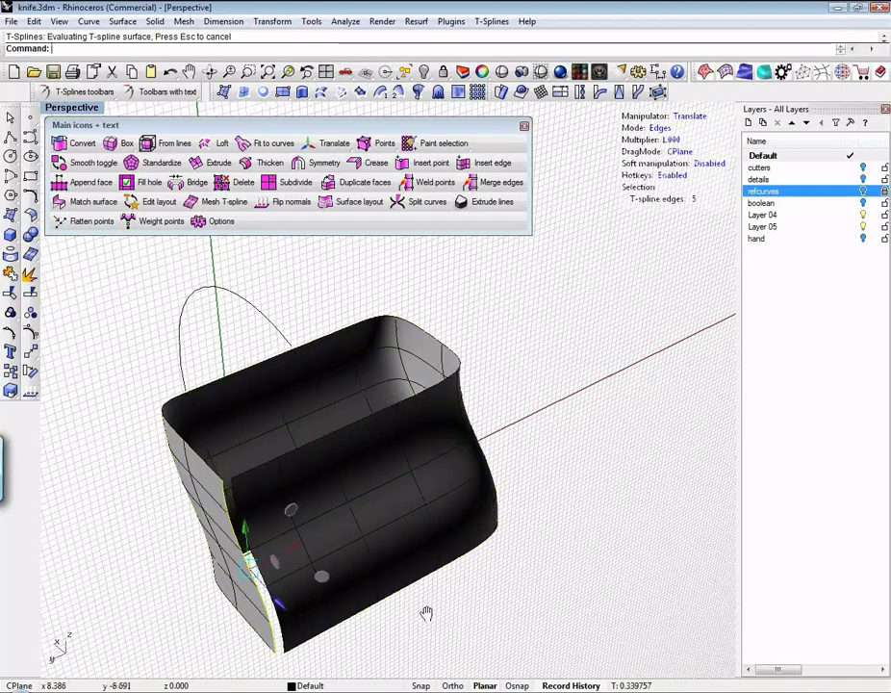
right_click_drag(426, 613, 313, 548)
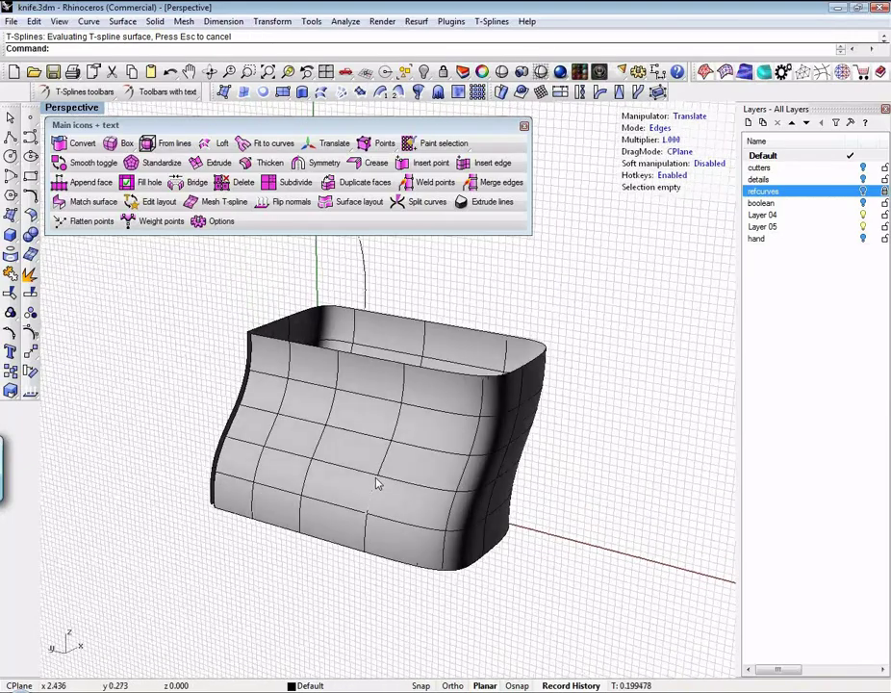
- Delete the wrapped shell, re-extrude the S-shaped curve freehand along the X axis into a single surface, and clear the selection
left_click(405, 483)
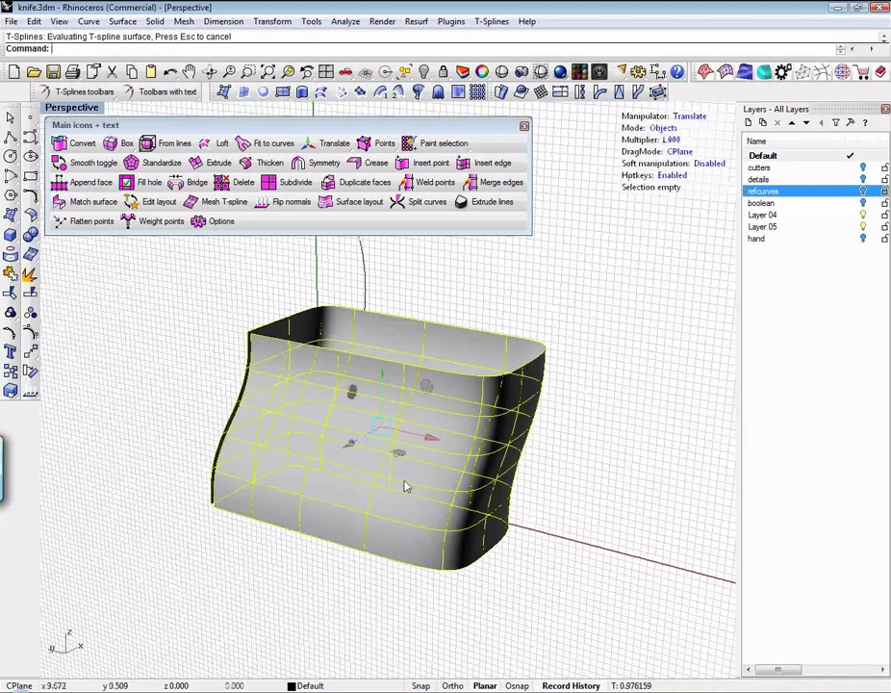
key("Delete")
right_click_drag(368, 470, 255, 507)
left_click(252, 505)
left_click_drag(291, 520, 428, 571, "alt")
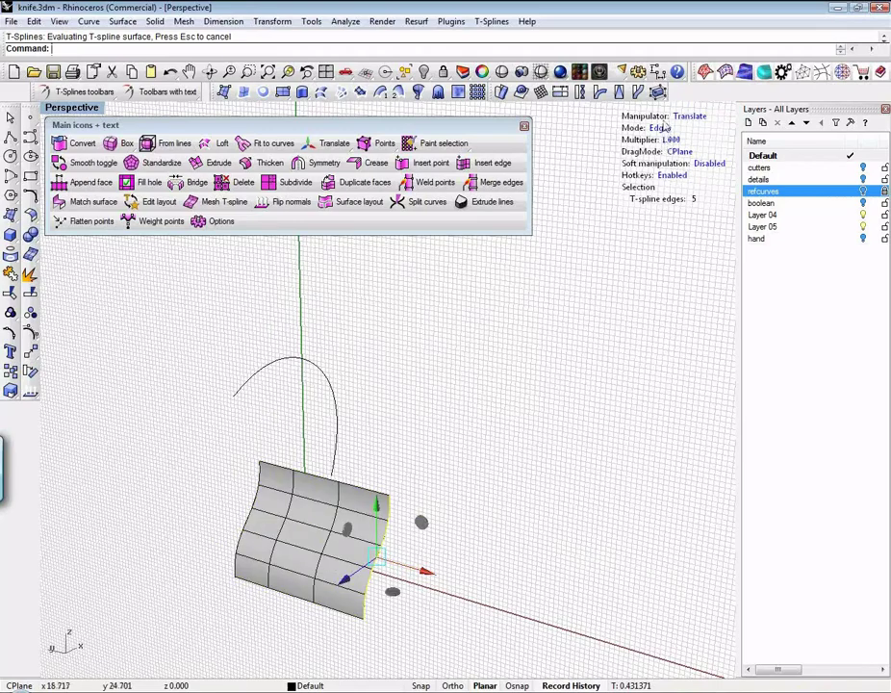
key("Escape")
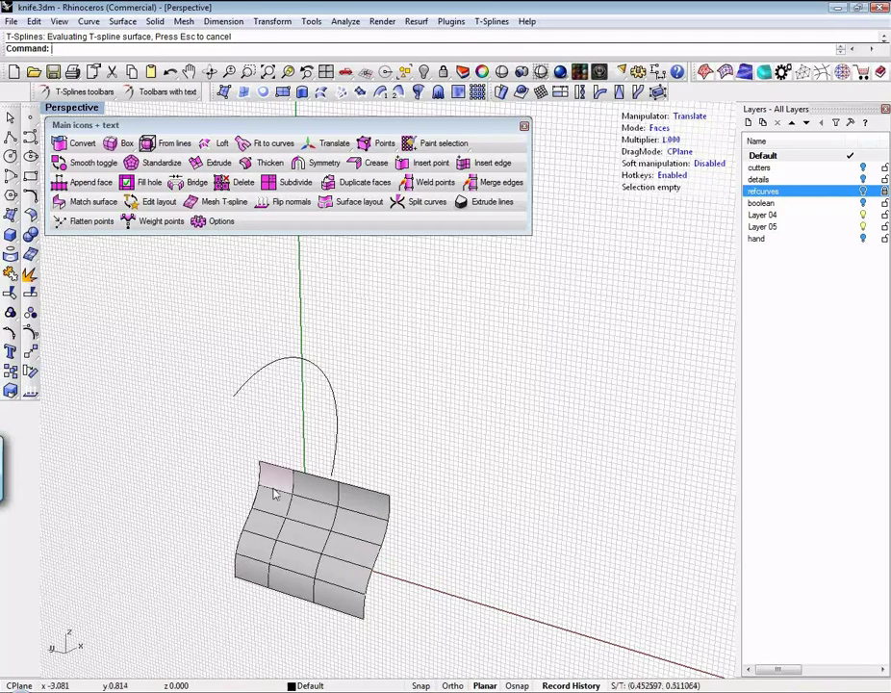
- Extrude the arched curve above the surface freehand along the X axis into a second surface, and clear the selection
left_click(334, 398)
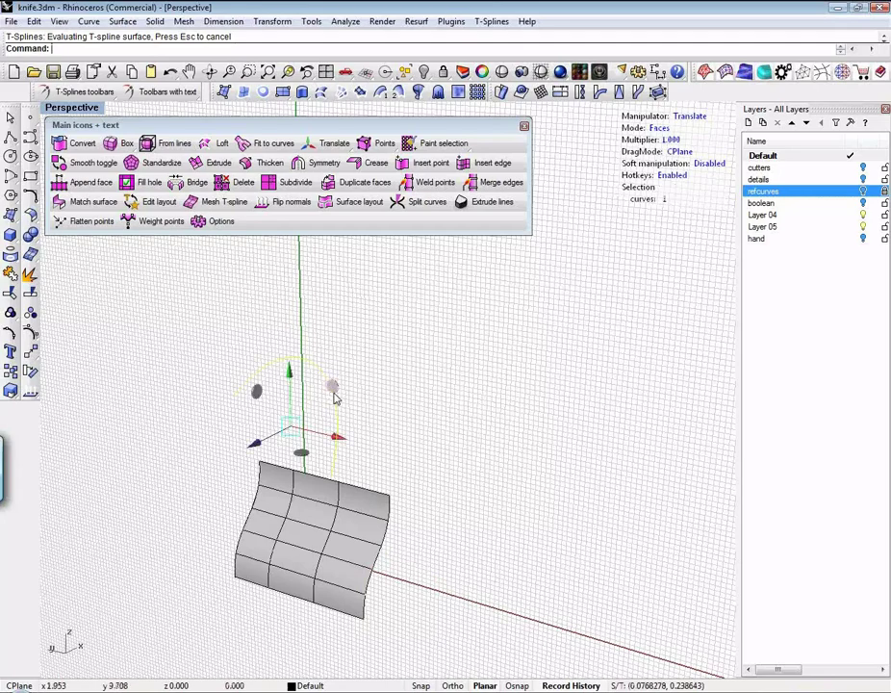
left_click_drag(334, 441, 479, 484, "alt")
left_click(570, 550)
right_click_drag(570, 550, 496, 529)
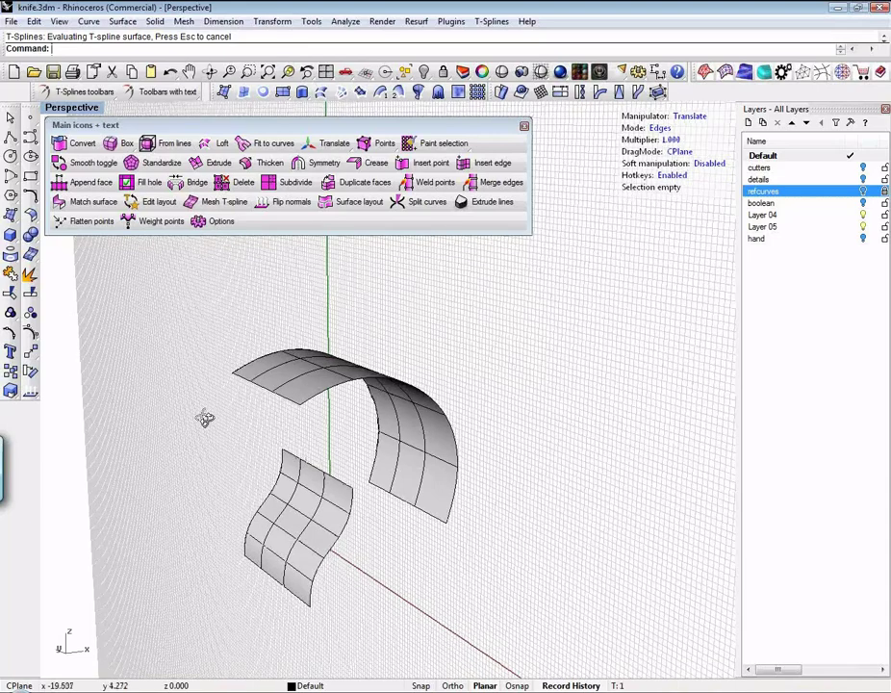
right_click_drag(205, 417, 227, 412)
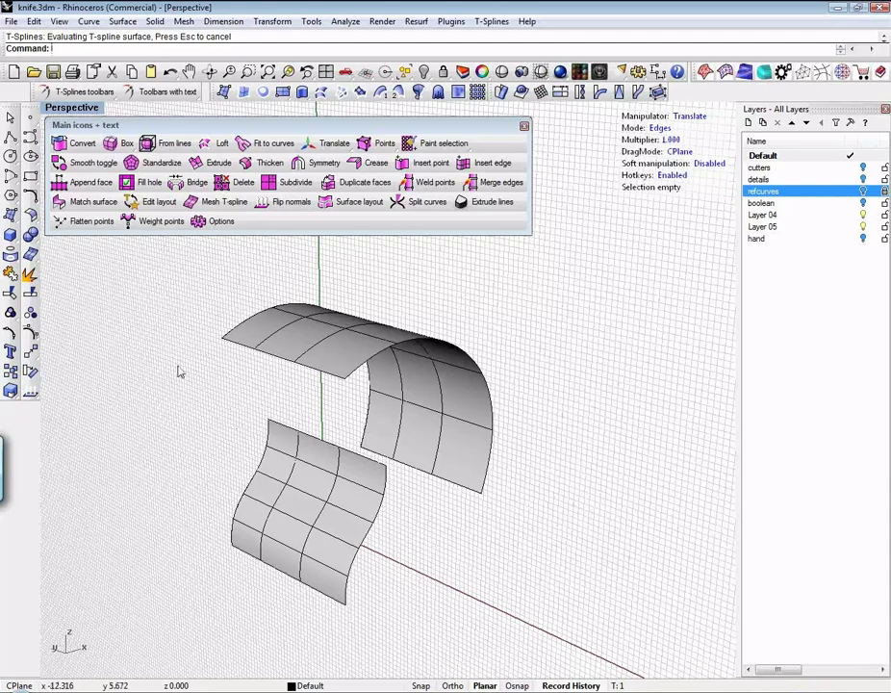
- Start a Bridge with SelectionMode=Edges, picking the front edge chain of the arched surface and the top edge chain of the S-shaped surface
left_click(182, 189)
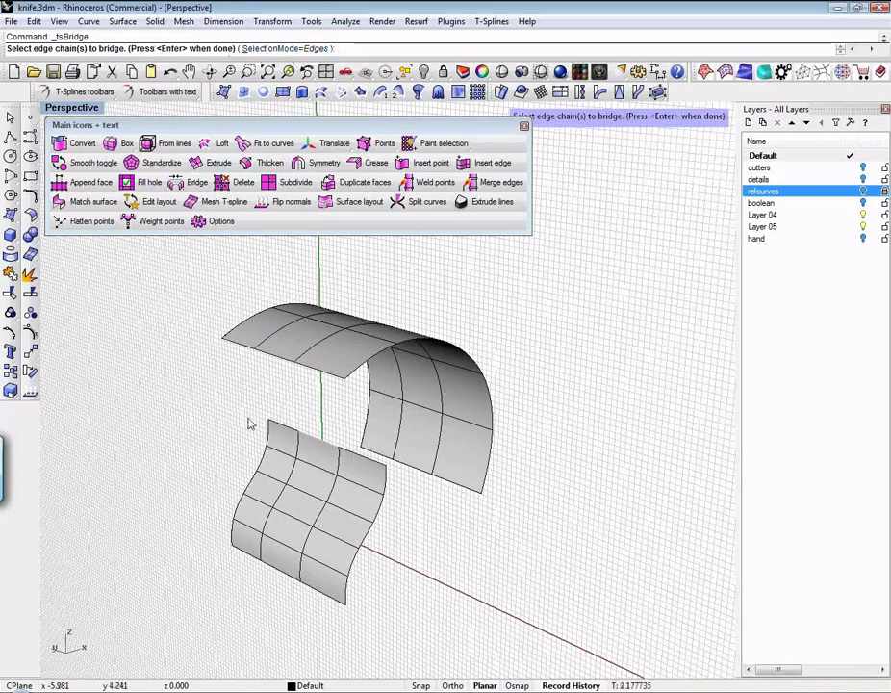
left_click(288, 49)
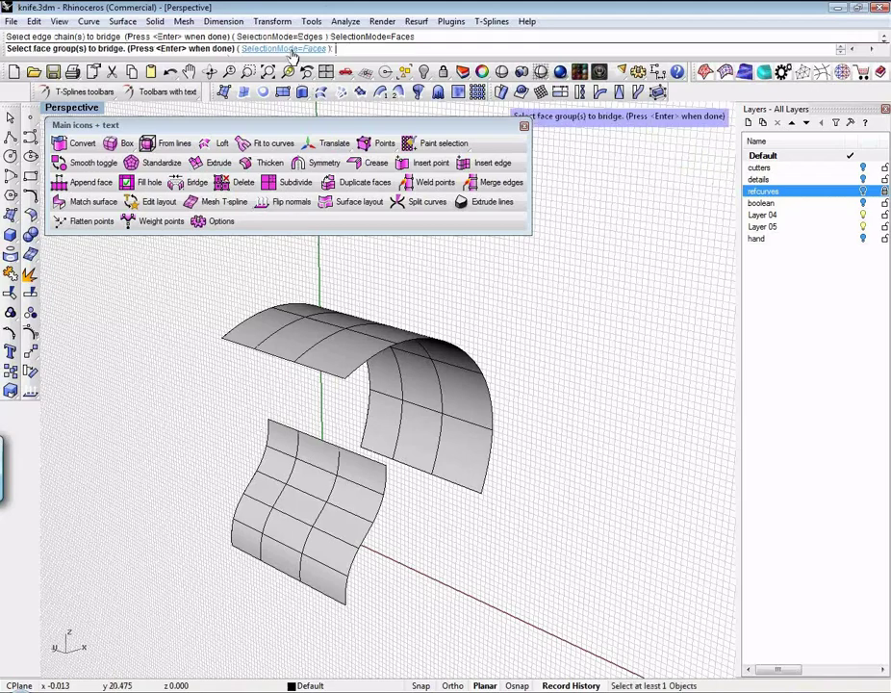
left_click(289, 49)
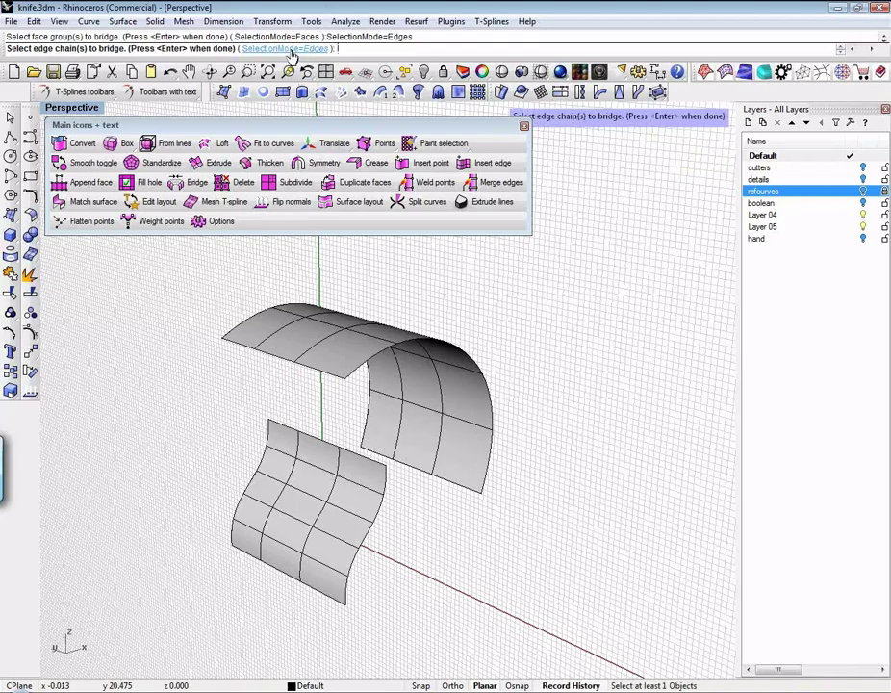
left_click(235, 350)
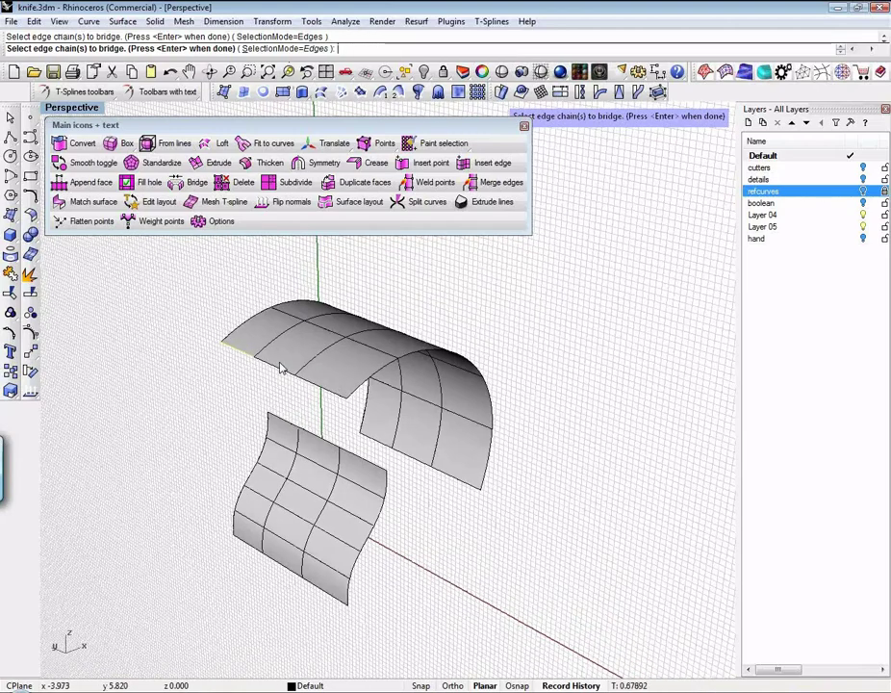
mouse_move(278, 380)
right_mouse_down()
mouse_move(326, 406)
mouse_move(314, 411)
mouse_move(276, 366)
right_mouse_up()
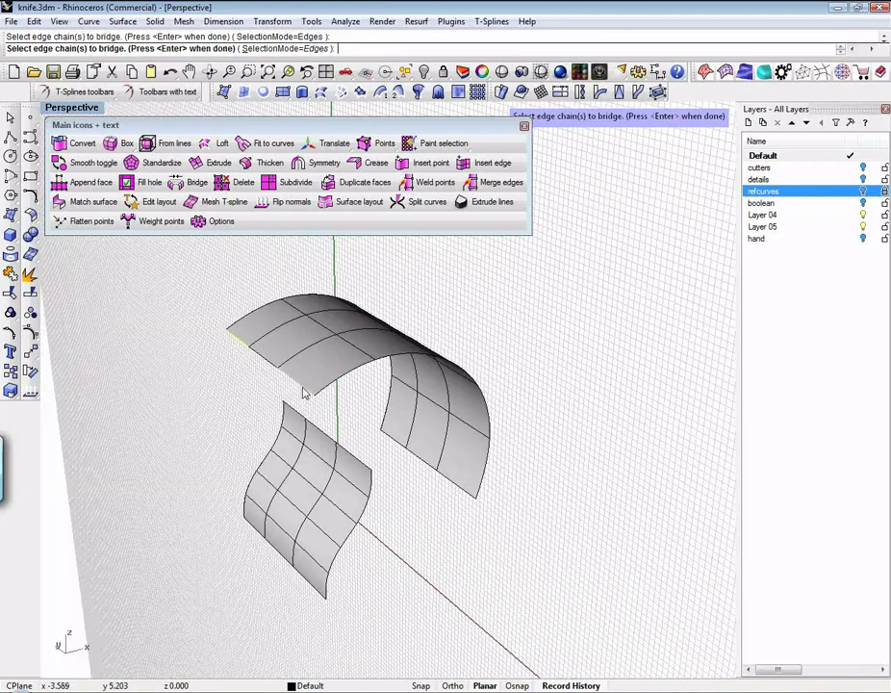
left_click(255, 358)
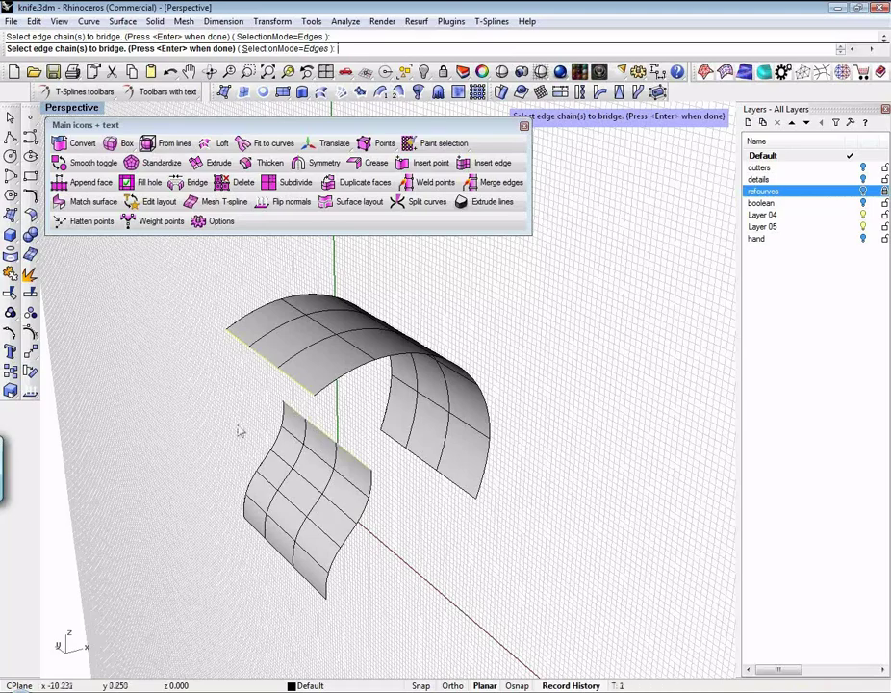
mouse_move(240, 431)
right_mouse_down()
mouse_move(231, 423)
mouse_move(248, 406)
mouse_move(231, 412)
right_mouse_up()
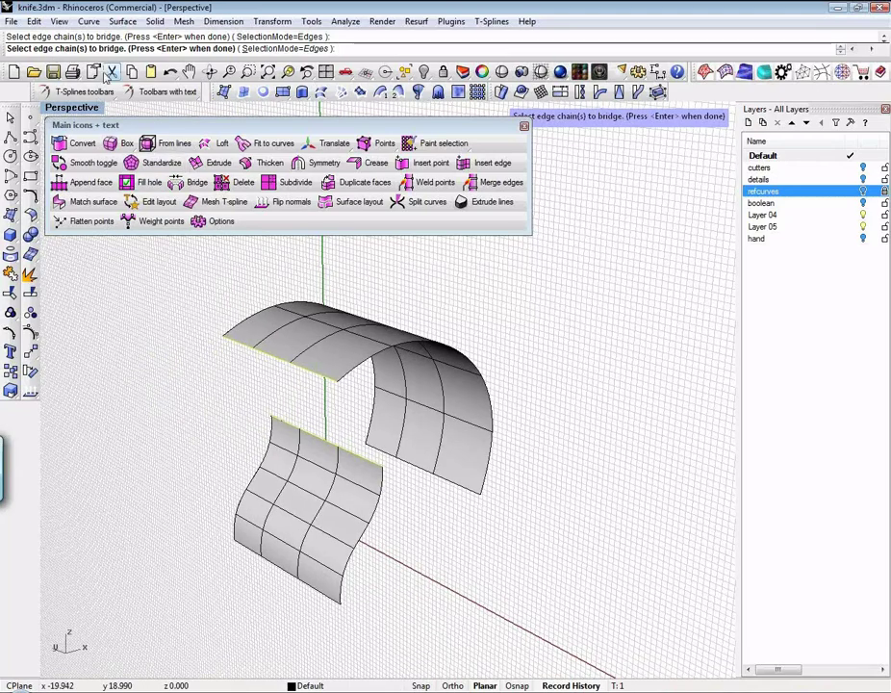
key("Return")
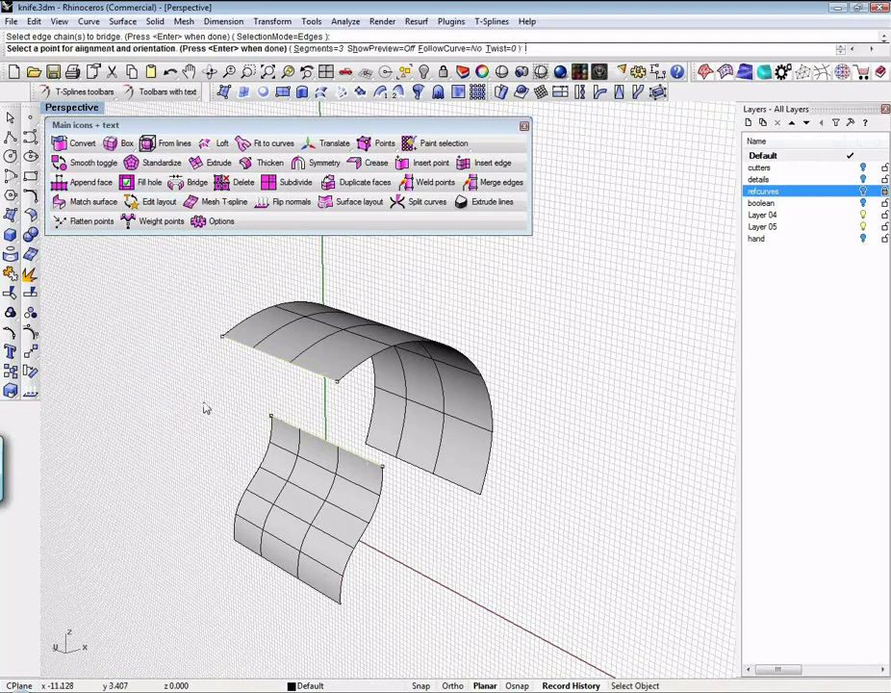
- Set ShowPreview=On for the bridge, check its alignment, and create the bridge between the two edge chains
right_click_drag(220, 424, 357, 424)
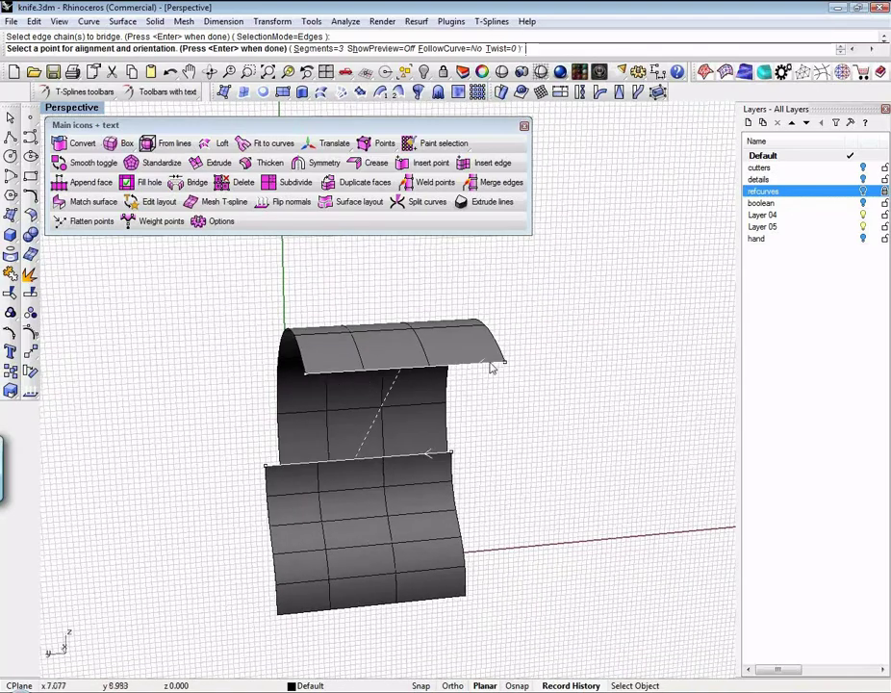
right_click_drag(497, 369, 444, 384)
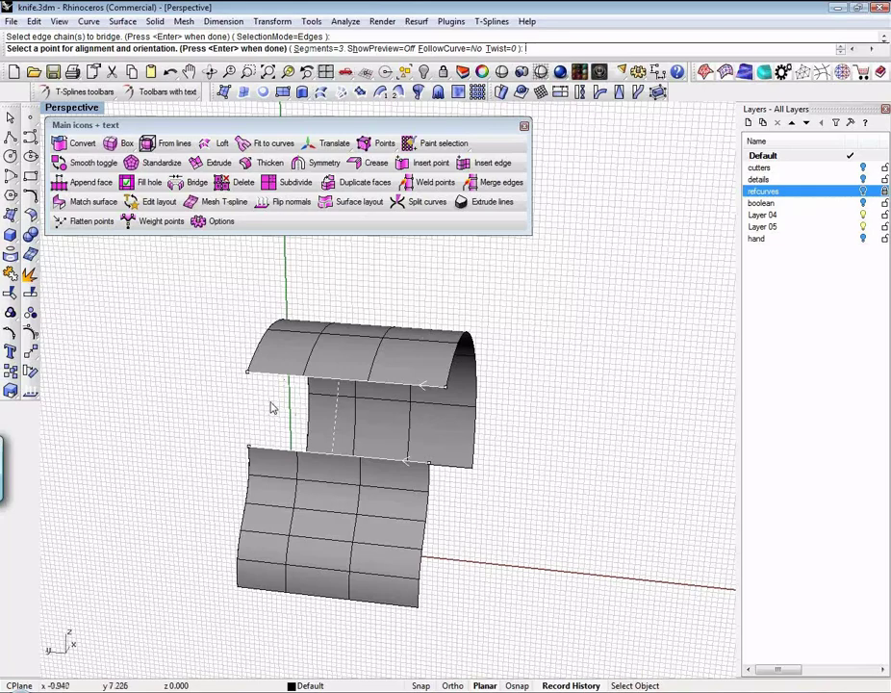
left_click(382, 48)
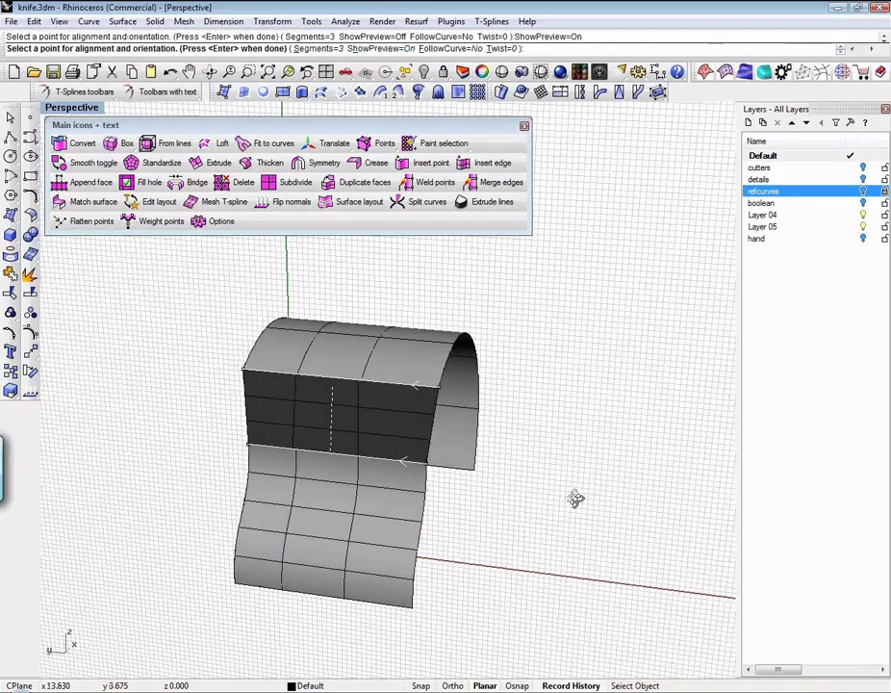
mouse_move(575, 497)
right_mouse_down()
mouse_move(533, 474)
mouse_move(565, 475)
mouse_move(566, 490)
right_mouse_up()
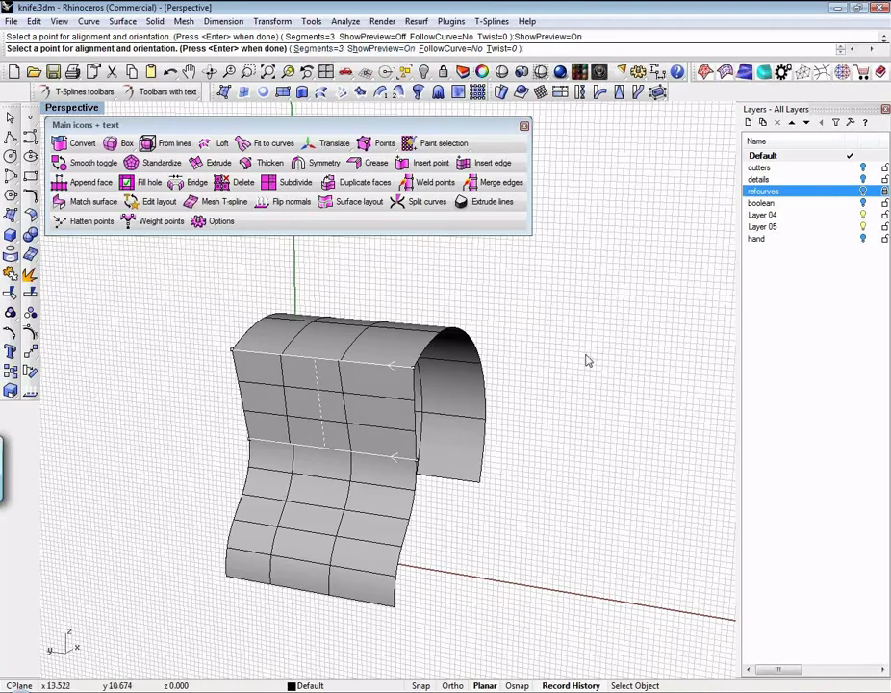
key("Return")
right_click_drag(583, 440, 325, 412)
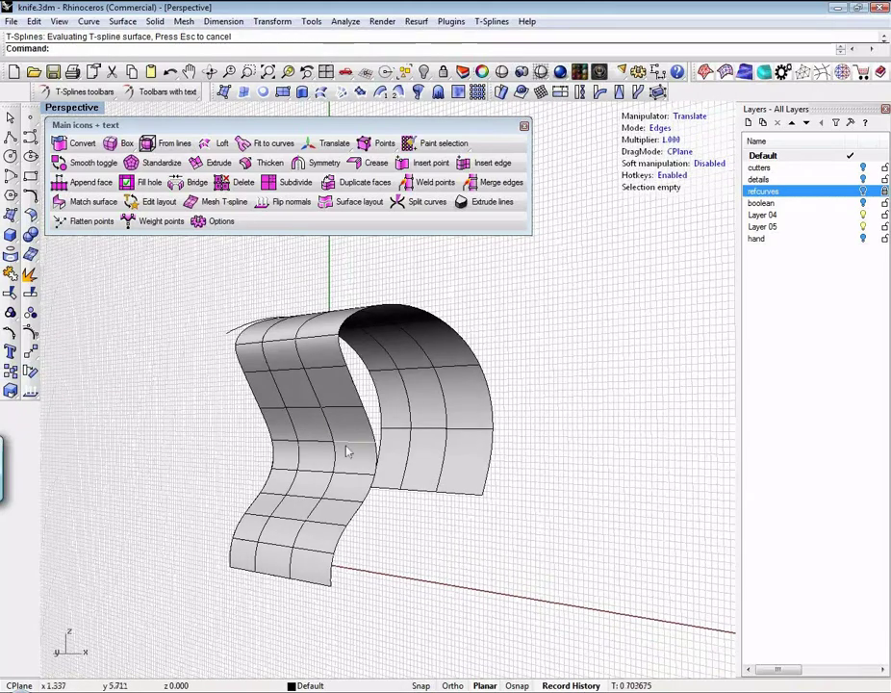
- Move one edge in the bridged area freehand along the Y axis, clear the selection, and pull a single bridge face outward
right_click_drag(391, 448, 245, 420)
left_click(281, 396)
left_click(264, 430)
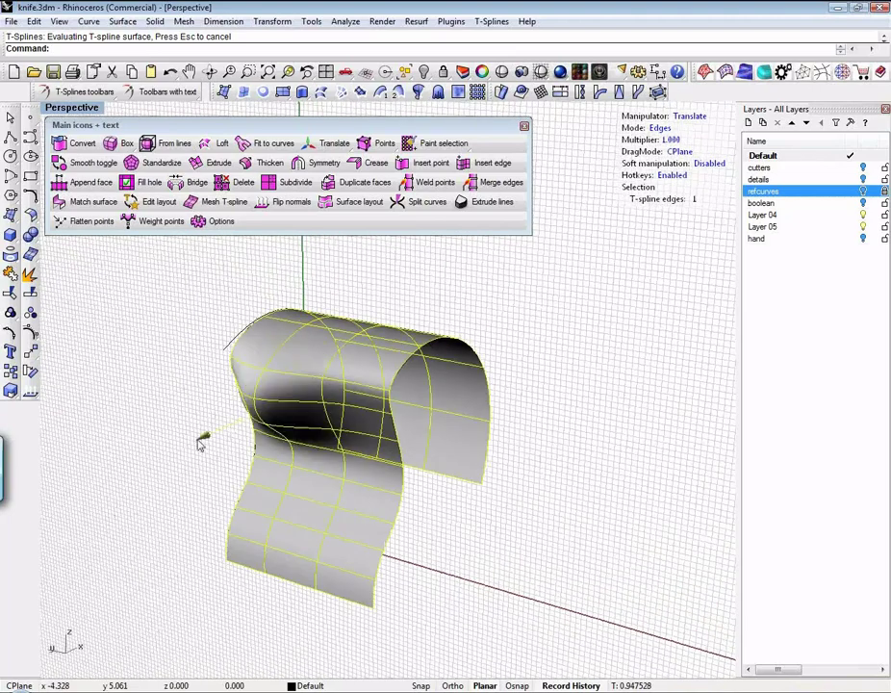
left_click_drag(273, 430, 235, 453)
left_click(199, 461)
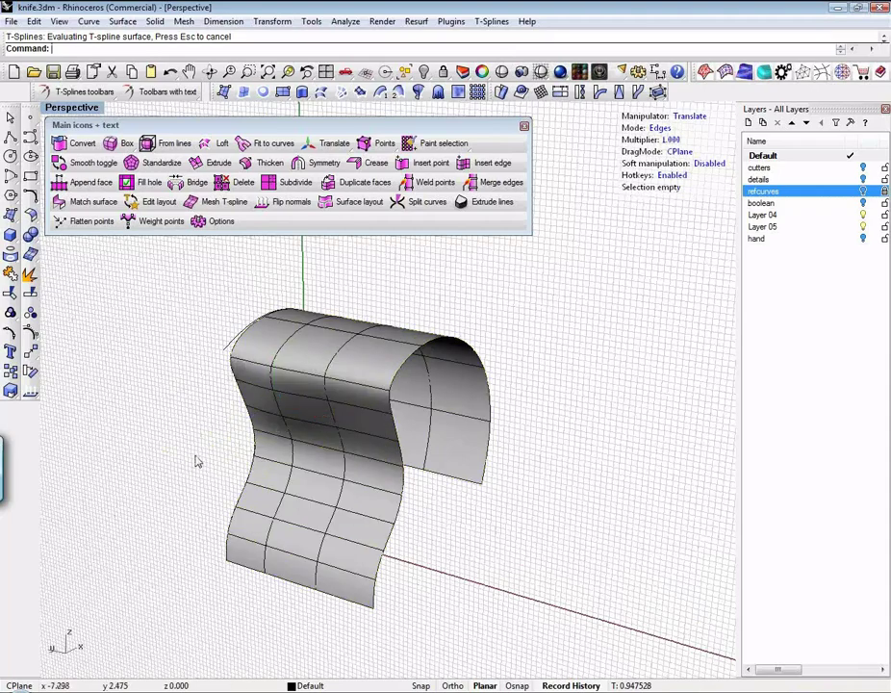
left_click(314, 416, "ctrl+shift")
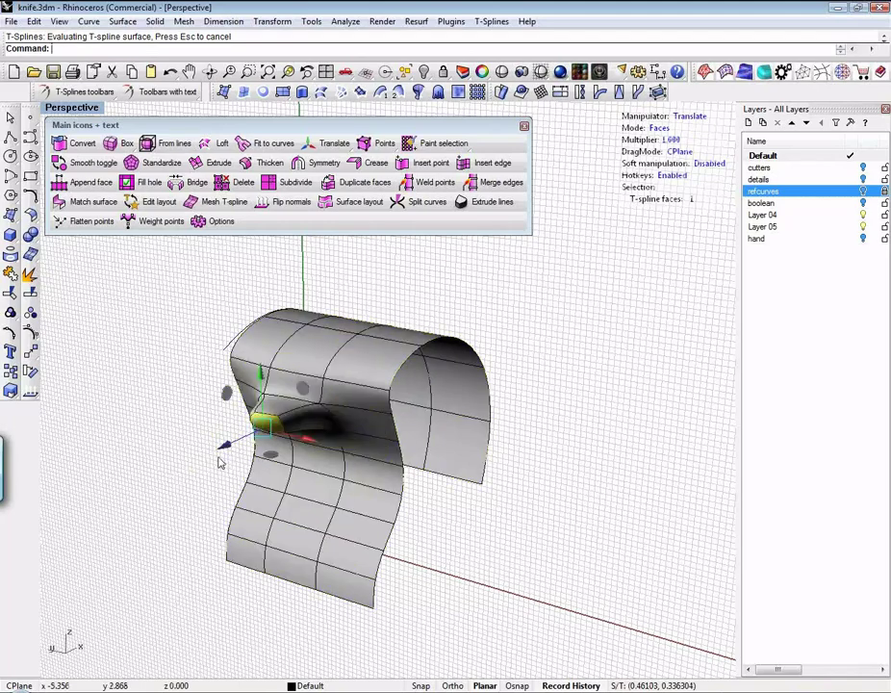
left_click_drag(191, 471, 208, 457)
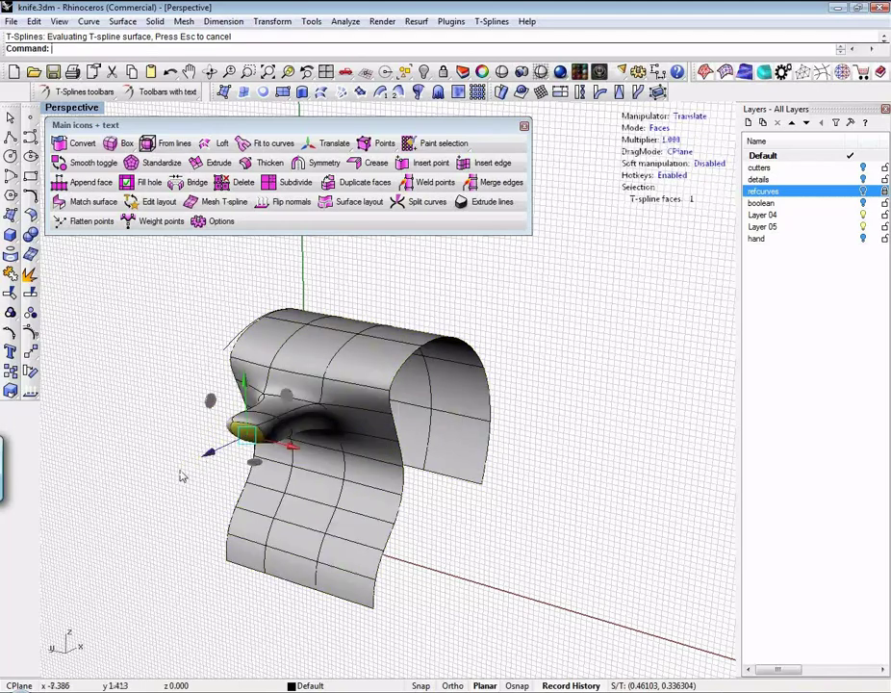
- Pull a single face on the lower S-shaped part of the bridged surface freehand into a dent, and clear the selection
left_click(312, 518)
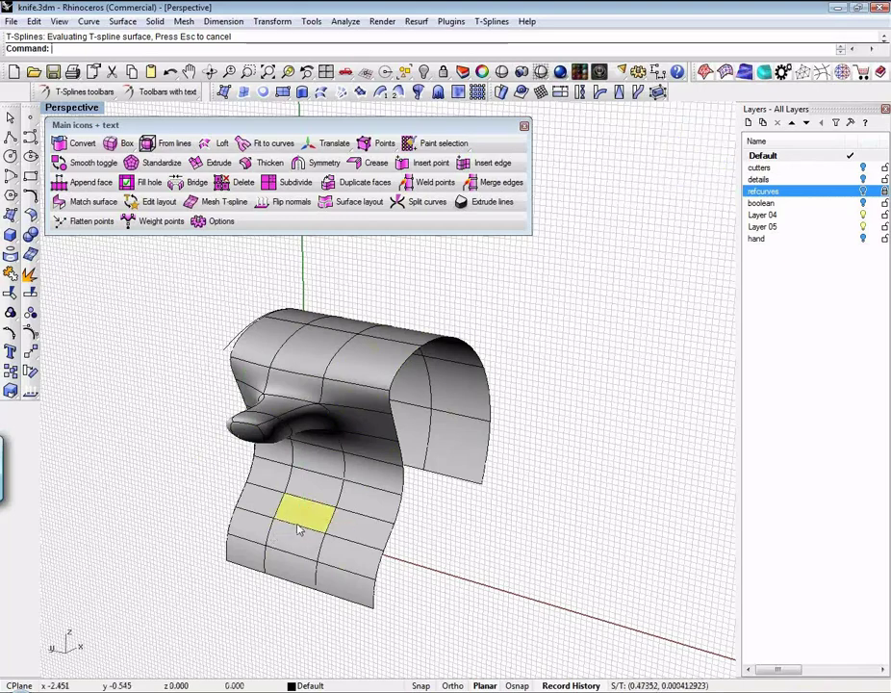
left_click_drag(303, 527, 318, 520)
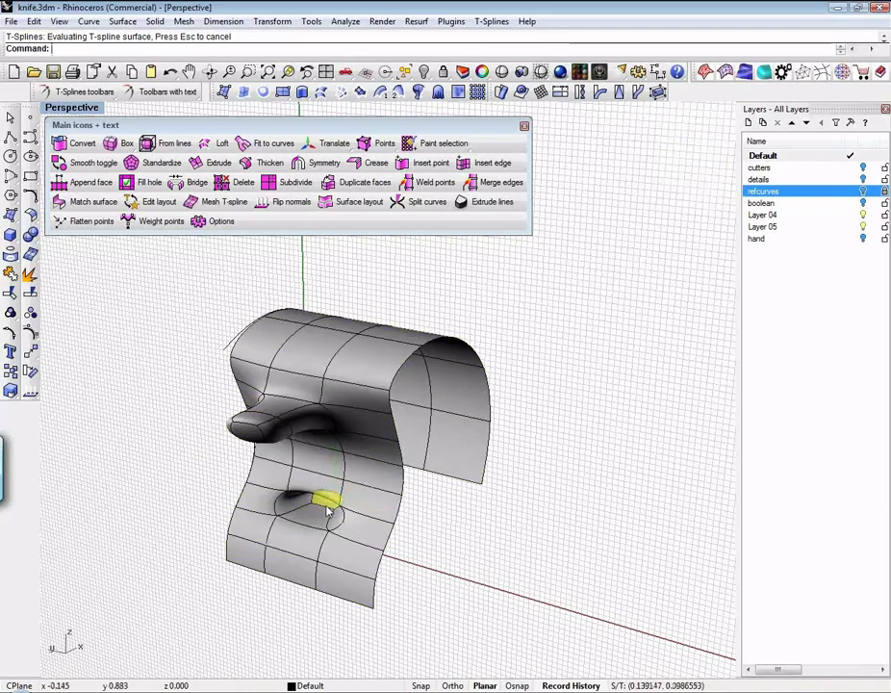
left_click(327, 513)
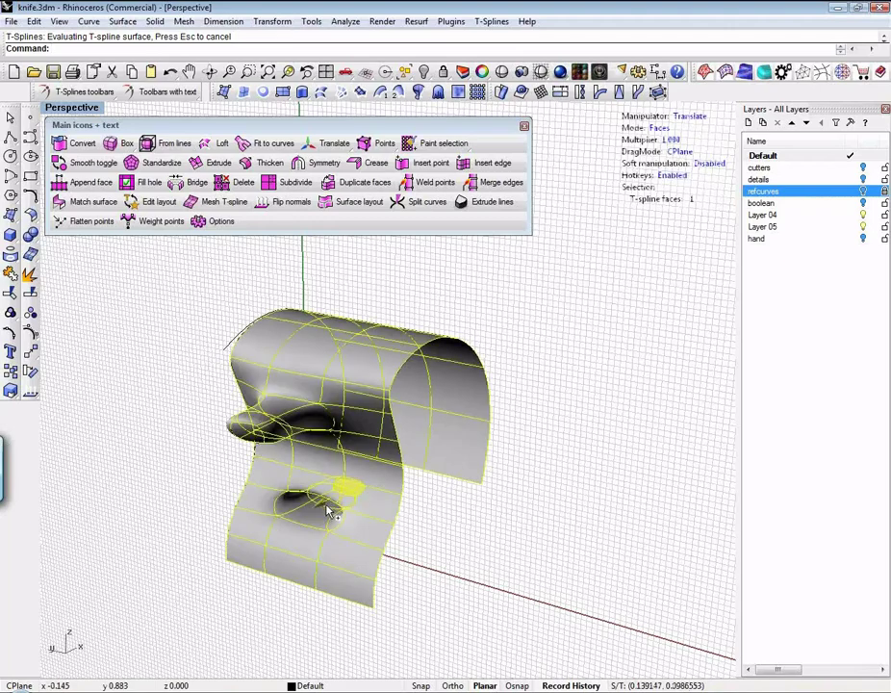
left_click(441, 556)
right_click_drag(441, 553, 409, 501)
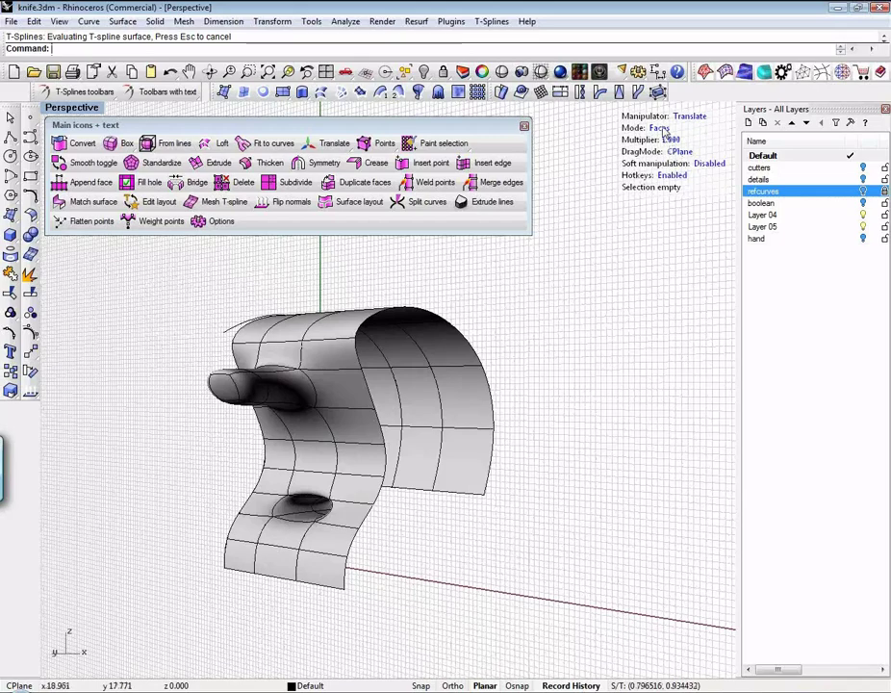
- Switch to the Objects edit mode and delete the bridged T-spline and the remaining curves from the scene
left_click(462, 484)
key("Delete")
right_click_drag(462, 487, 392, 408)
key("ctrl+a")
key("Delete")
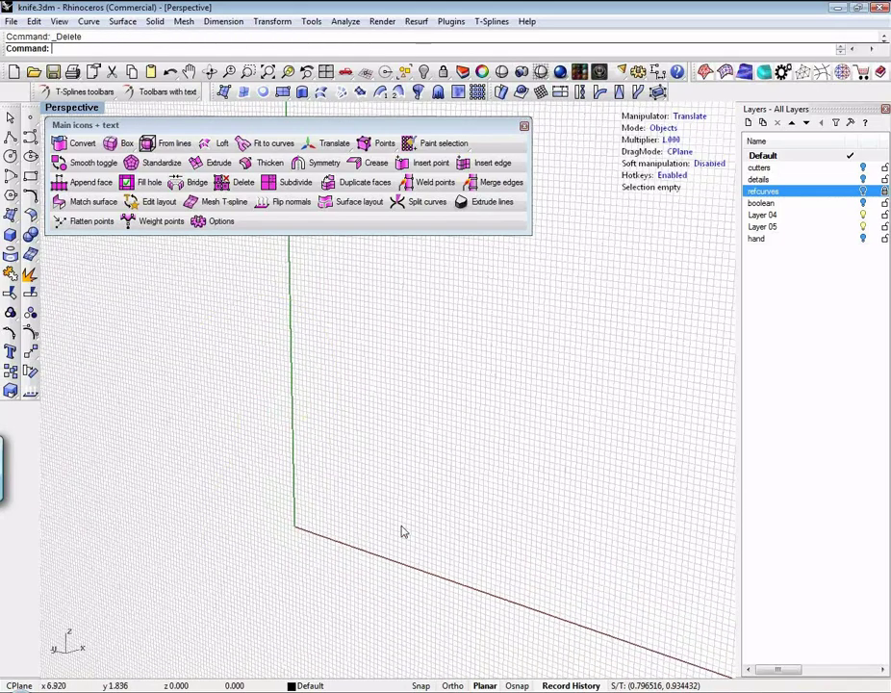
- Create a smooth T-spline torus at the origin, radius about 7.8, with VerticalFaces=4, radial symmetry, SymmetrySegments=8 and FacesPerSegment=2
right_click_drag(404, 530, 334, 412)
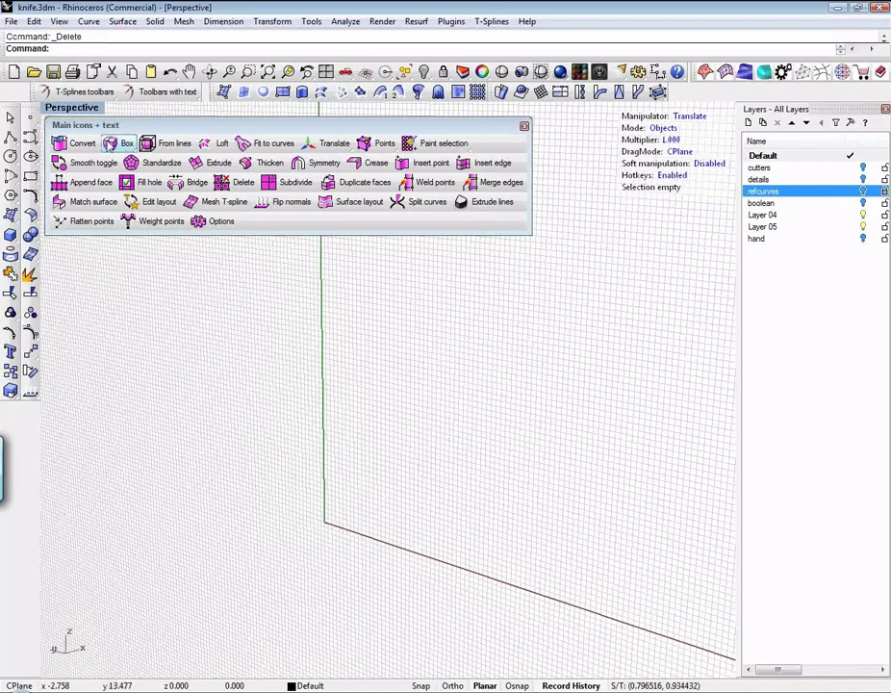
left_click(119, 144)
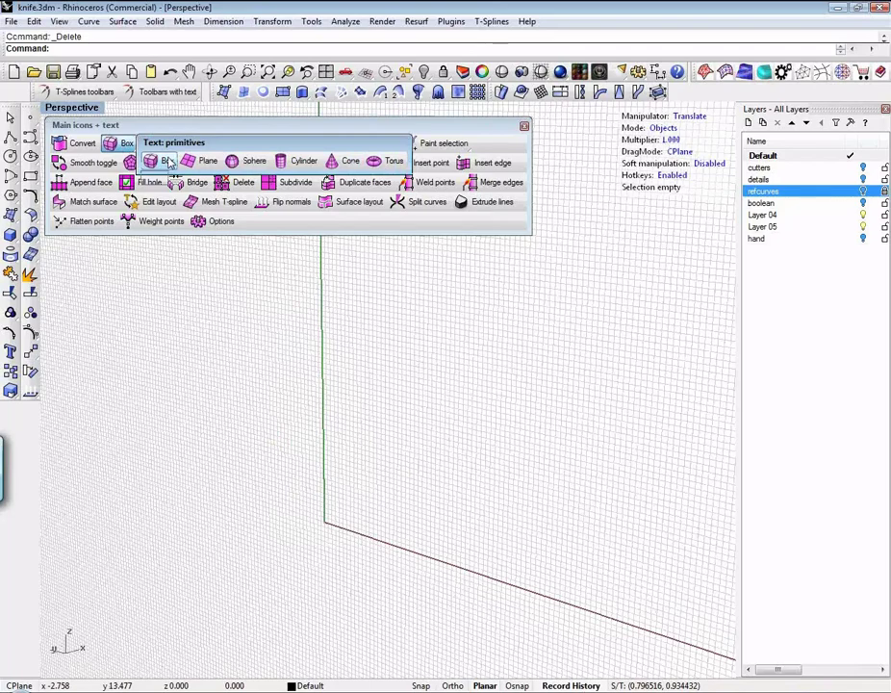
left_click(394, 162)
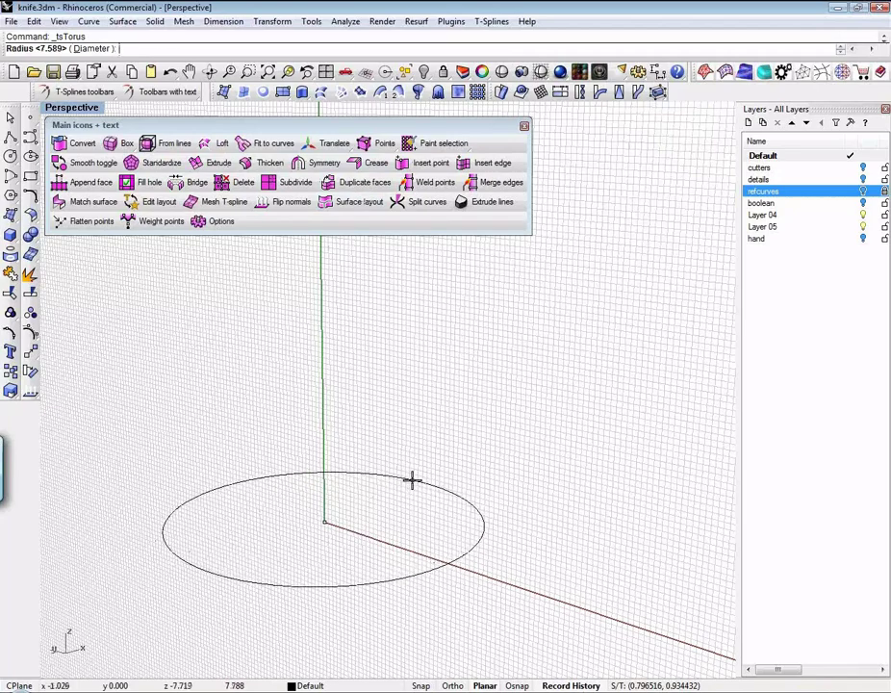
left_click(419, 473)
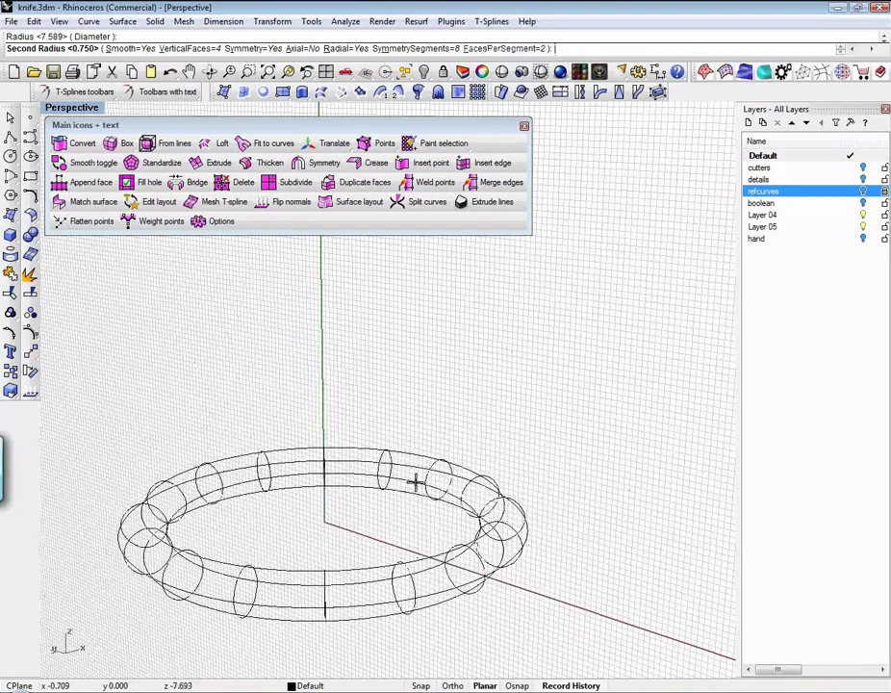
left_click(417, 480)
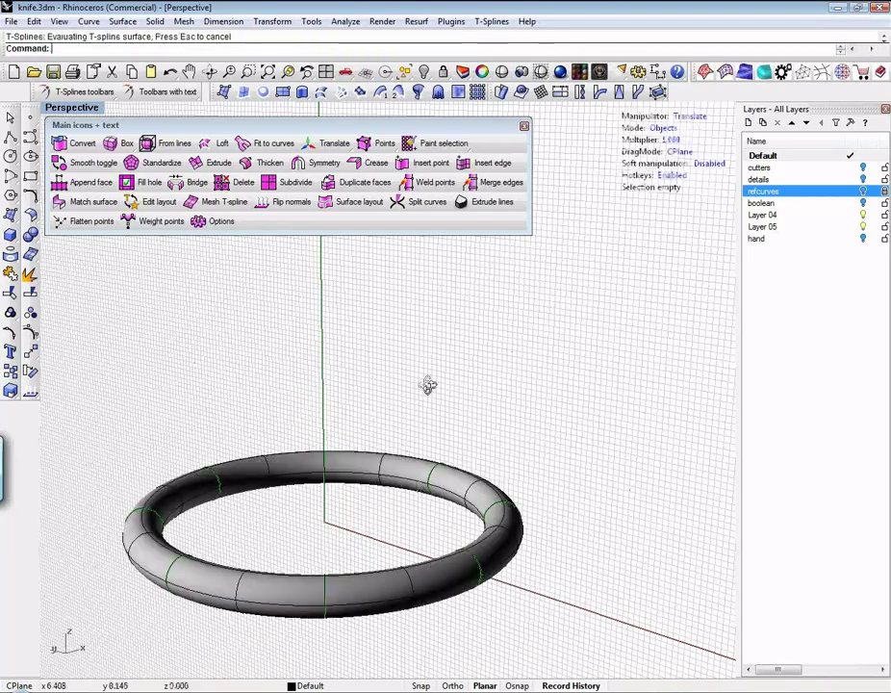
mouse_move(425, 386)
right_mouse_down()
mouse_move(350, 482)
mouse_move(423, 407)
mouse_move(397, 465)
right_mouse_up()
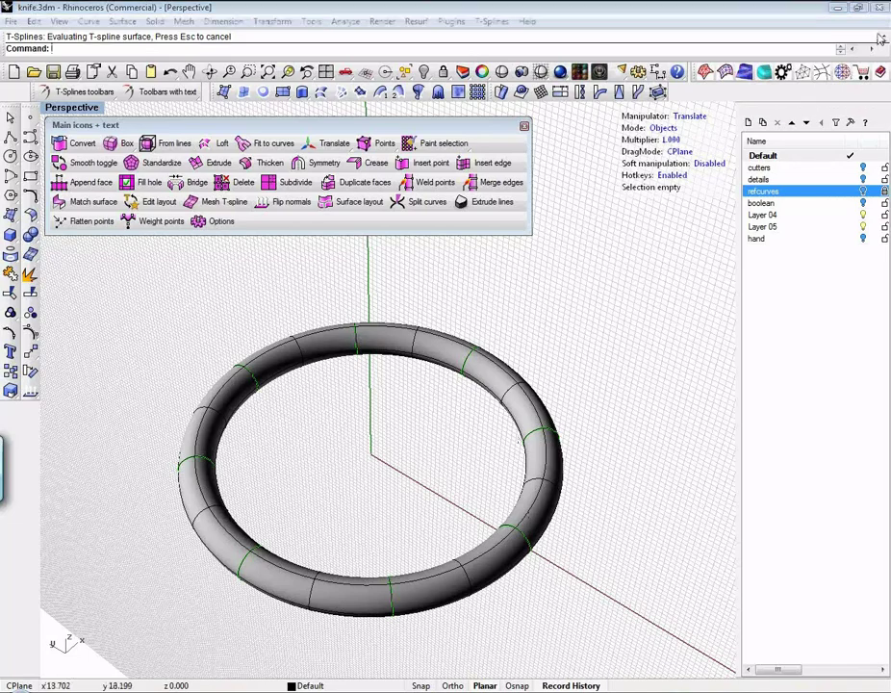
left_click(523, 126)
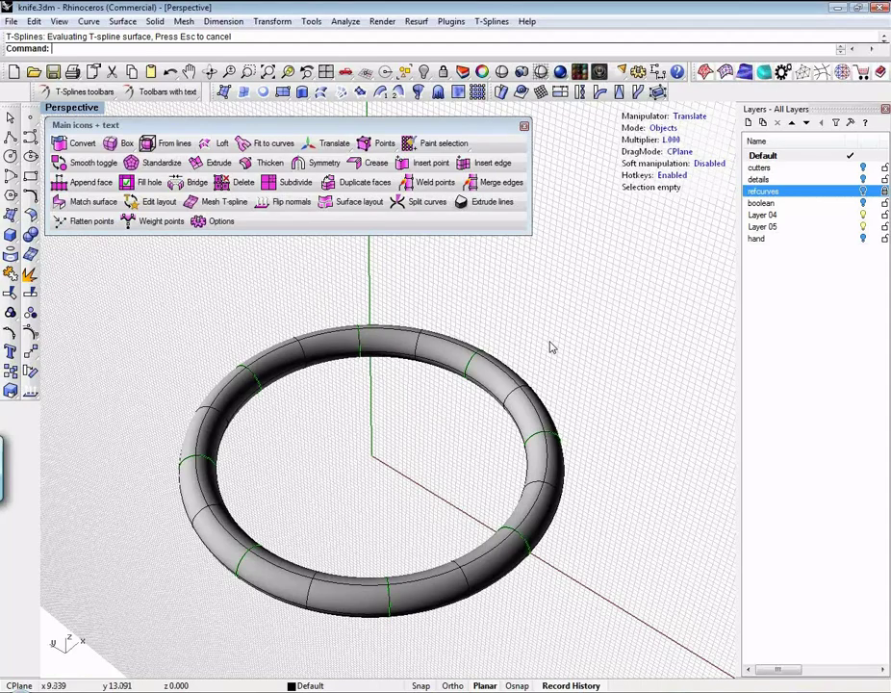
right_click_drag(550, 347, 578, 339)
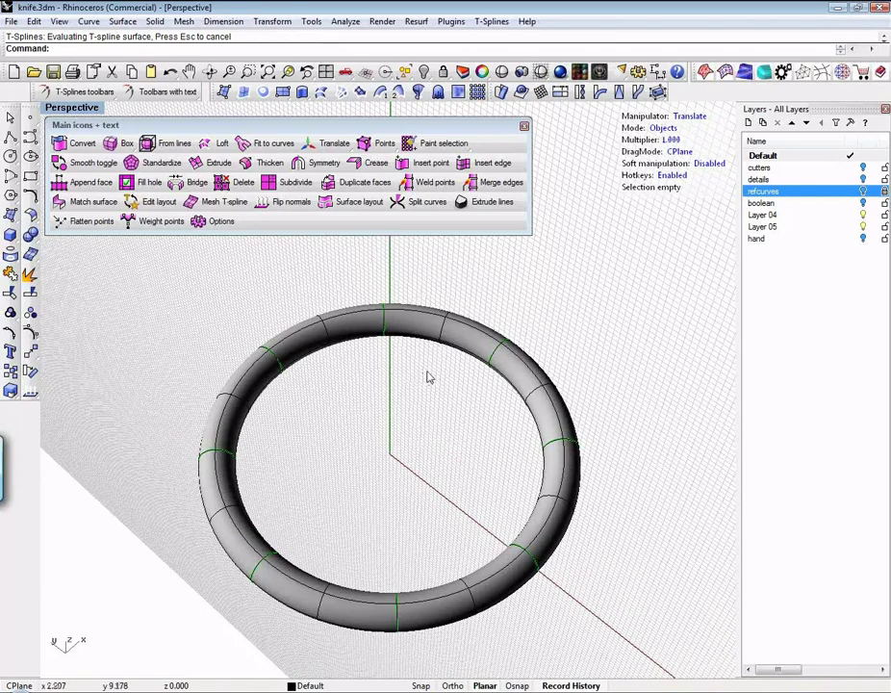
- In Edges mode, try moving torus edges freehand to show the radial symmetry, and undo the moves
key("2")
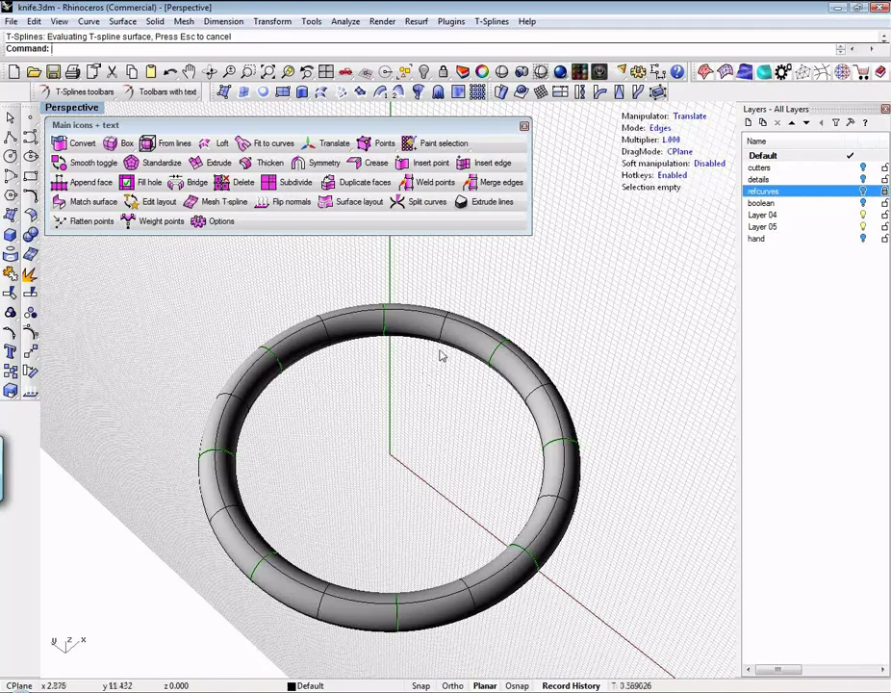
left_click(441, 337)
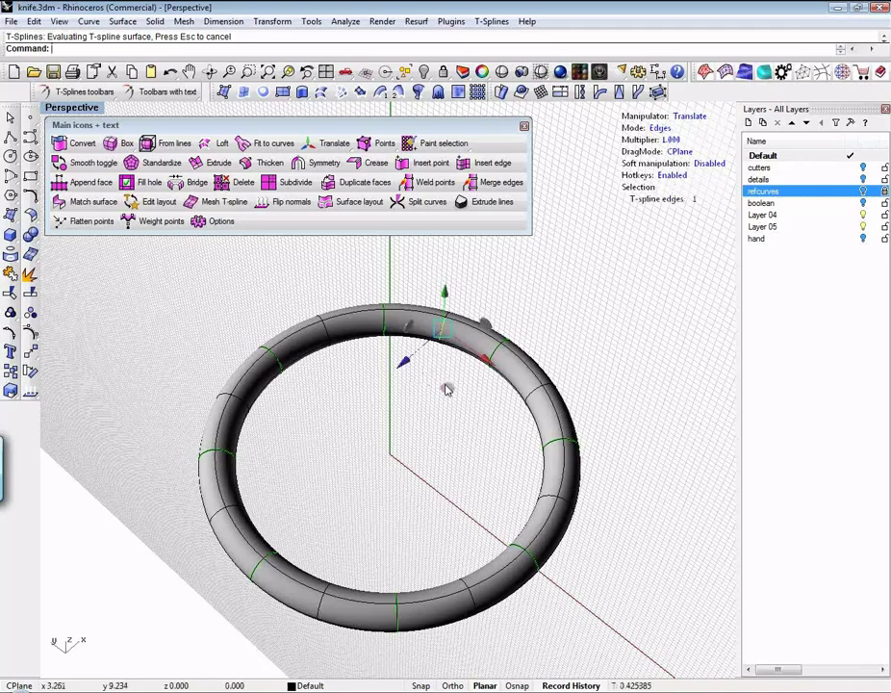
mouse_move(446, 388)
left_mouse_down()
mouse_move(423, 476)
mouse_move(454, 418)
mouse_move(446, 439)
mouse_move(449, 433)
left_mouse_up()
key("Escape")
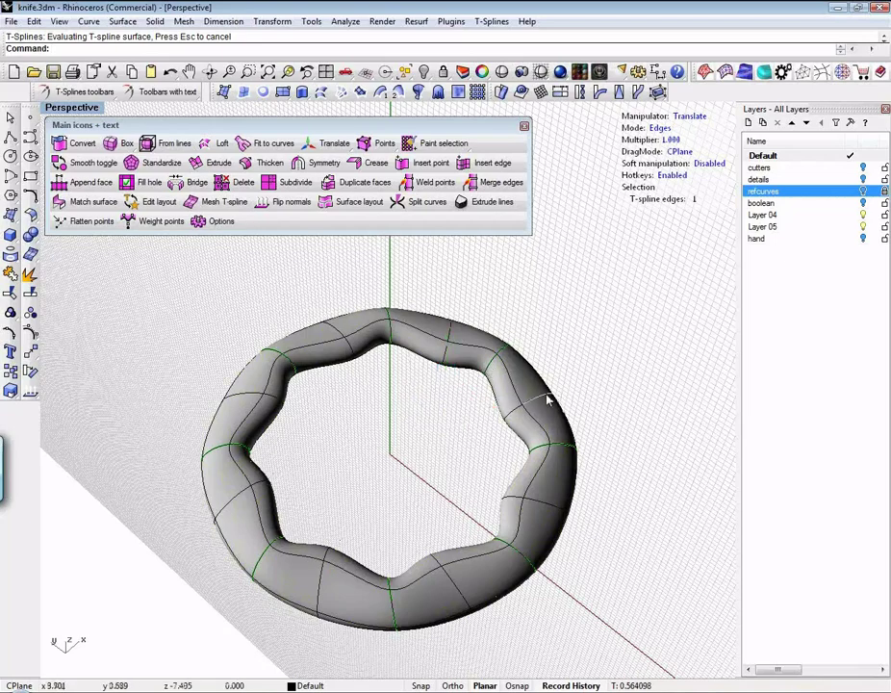
left_click(547, 461)
mouse_move(546, 462)
left_mouse_down()
mouse_move(644, 433)
mouse_move(698, 359)
mouse_move(663, 306)
mouse_move(519, 245)
mouse_move(539, 256)
mouse_move(648, 425)
mouse_move(692, 555)
mouse_move(656, 597)
mouse_move(663, 542)
mouse_move(635, 391)
left_mouse_up()
key("ctrl+z")
key("ctrl+z")
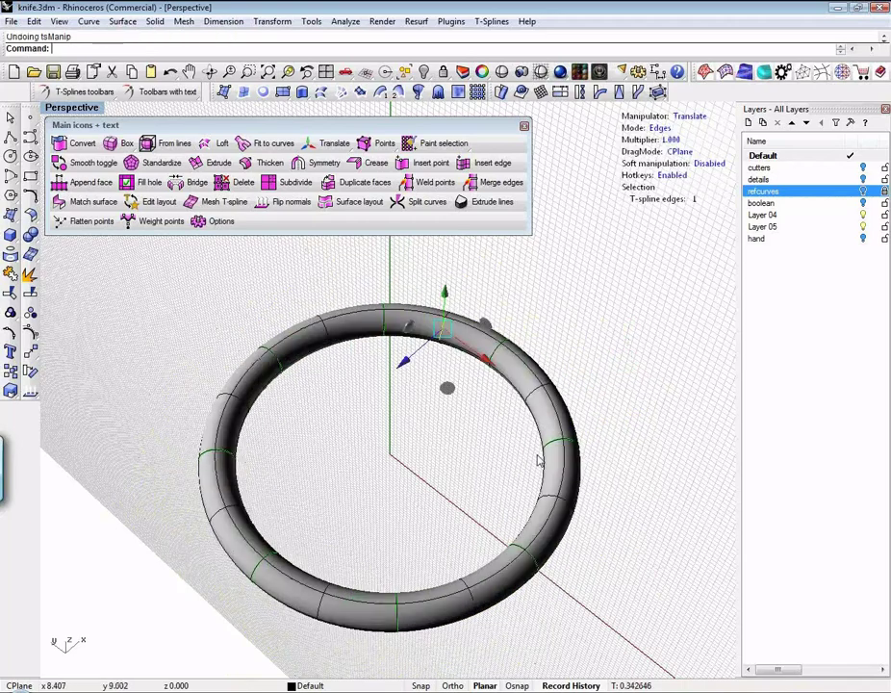
- Move an inner ring edge and a neighbouring cross-section edge of the torus freehand toward the centre, and clear the selection
right_click_drag(538, 462, 255, 489)
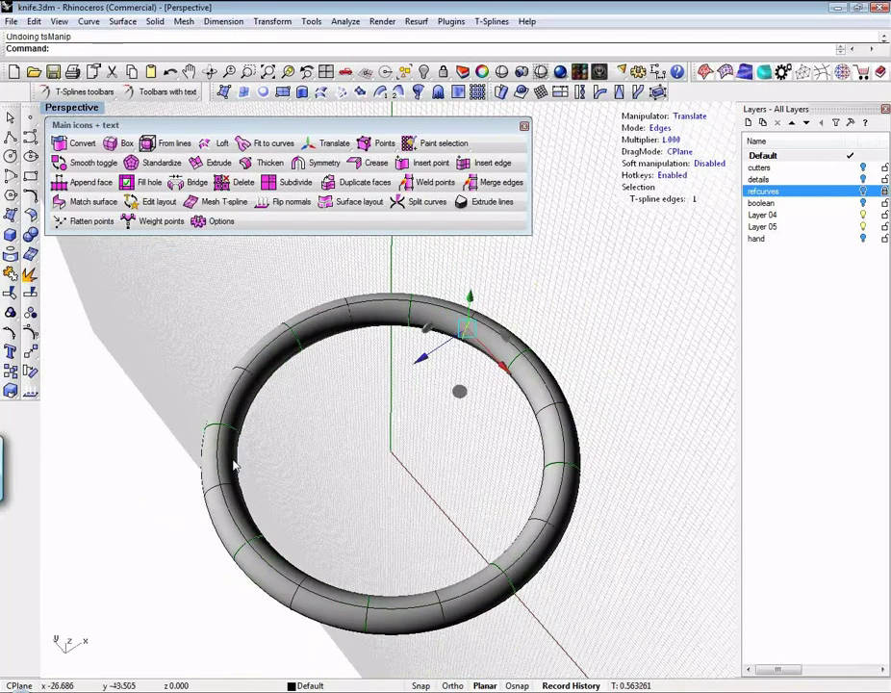
key("Escape")
left_click(240, 465)
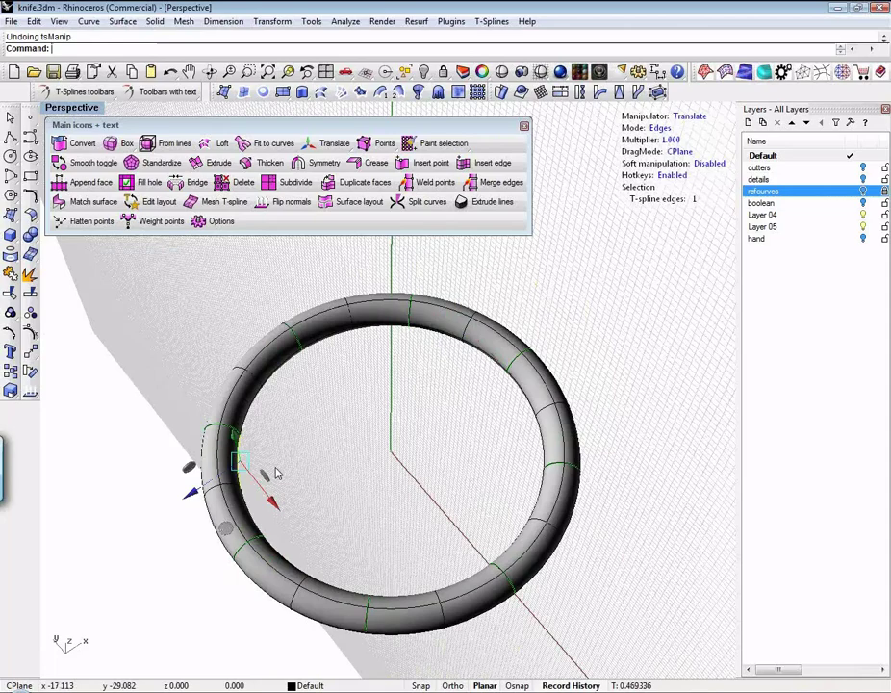
double_click(223, 532)
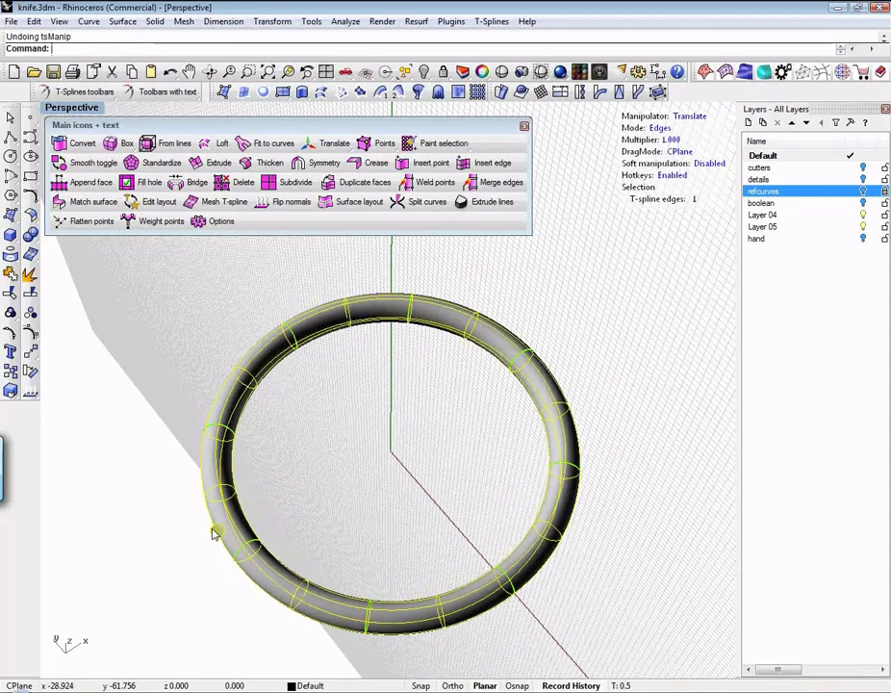
left_click(223, 483)
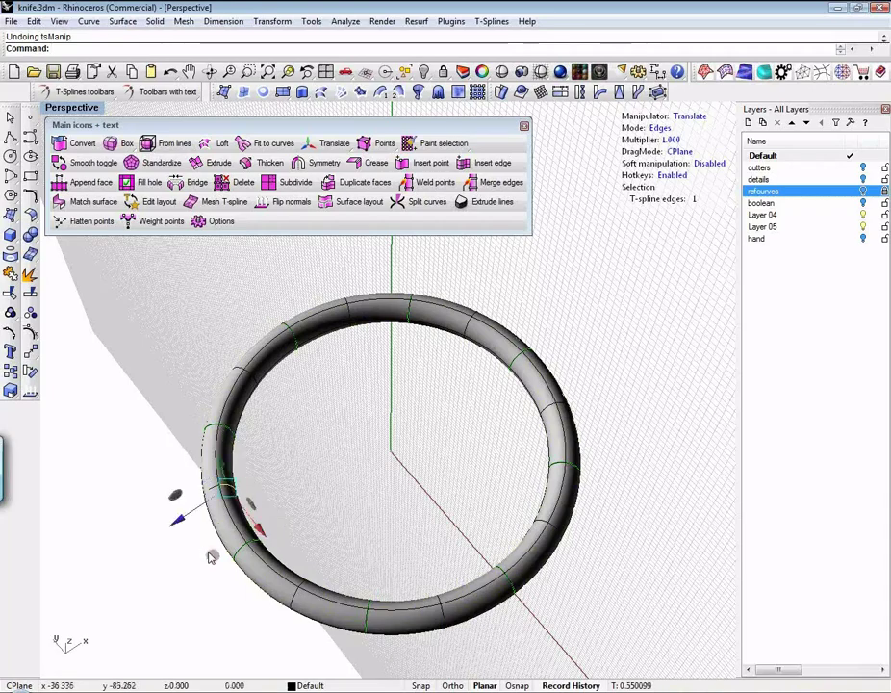
double_click(213, 554)
key("ctrl+y")
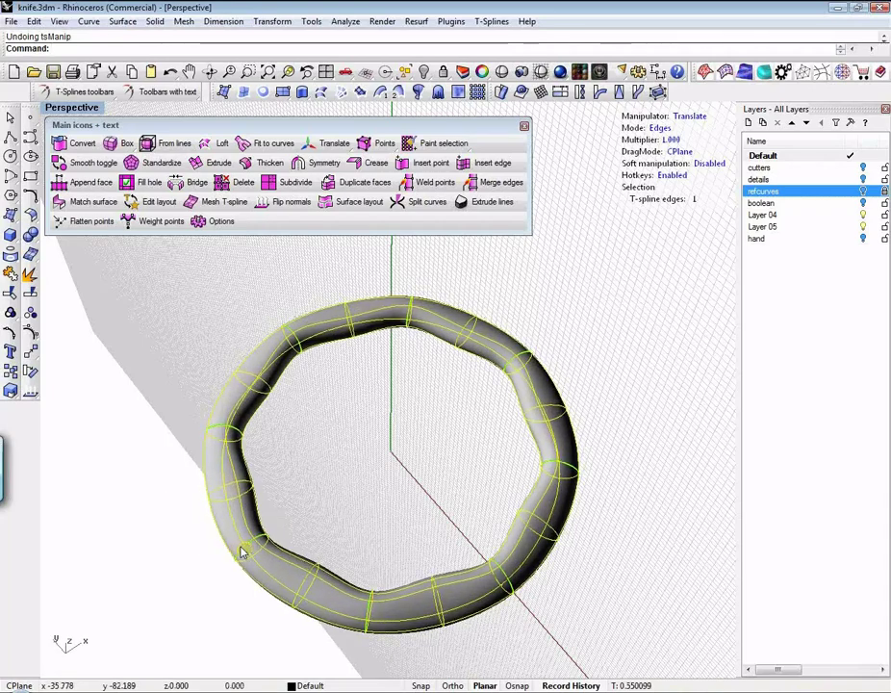
left_click(240, 543)
left_click(363, 486)
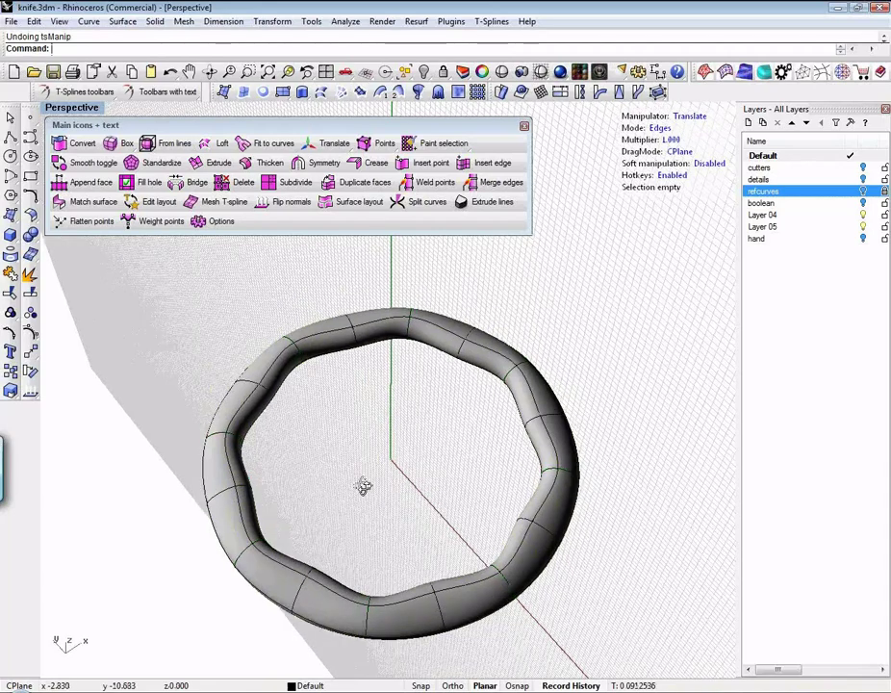
right_click_drag(363, 486, 302, 591)
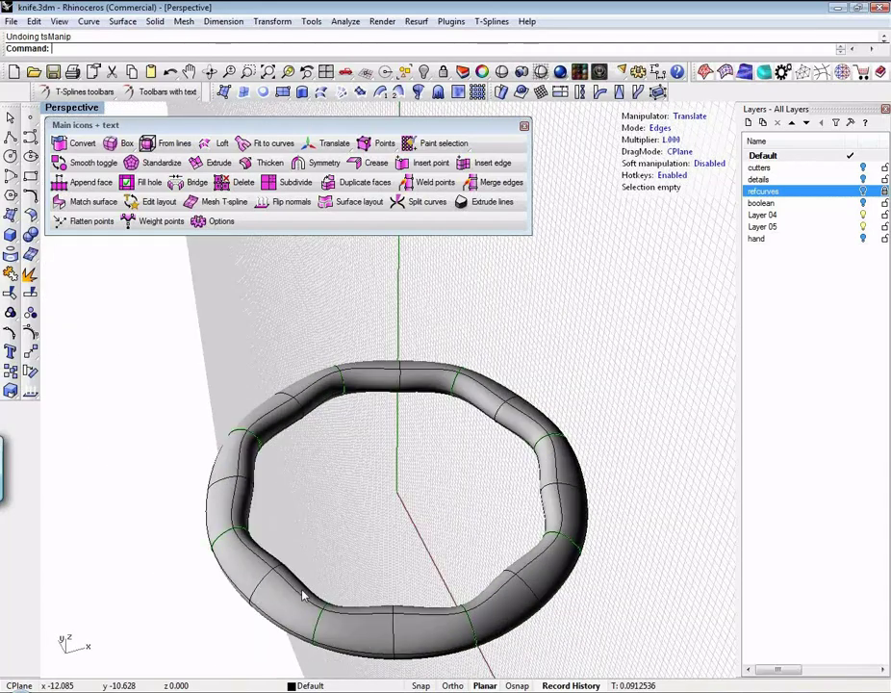
- Switch to Verts mode, move one outer vertex of the torus freehand, and clear the selection
key("1")
left_click(248, 599)
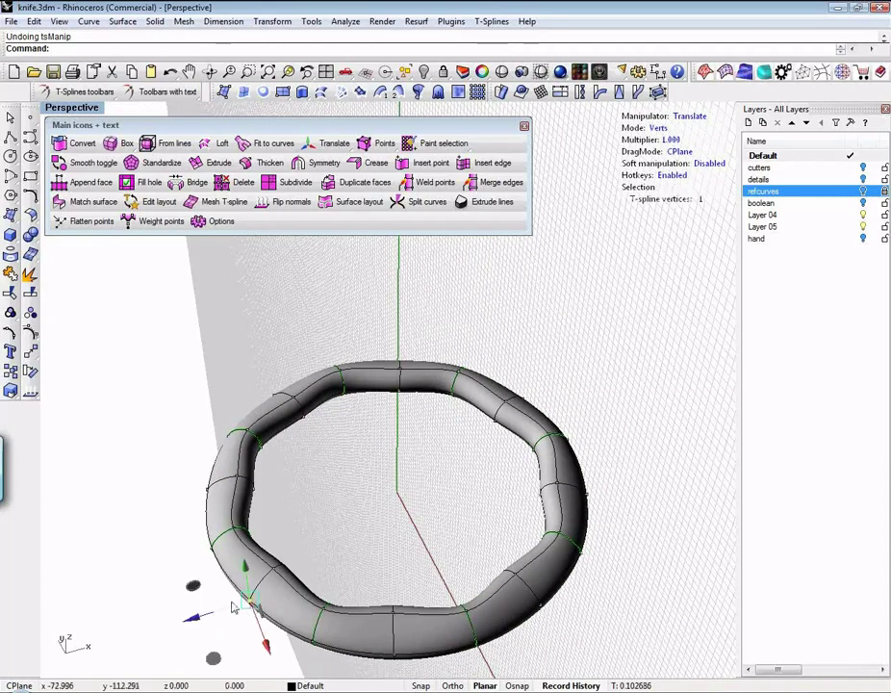
key("ctrl+z")
key("ctrl+z")
key("ctrl+z")
key("ctrl+z")
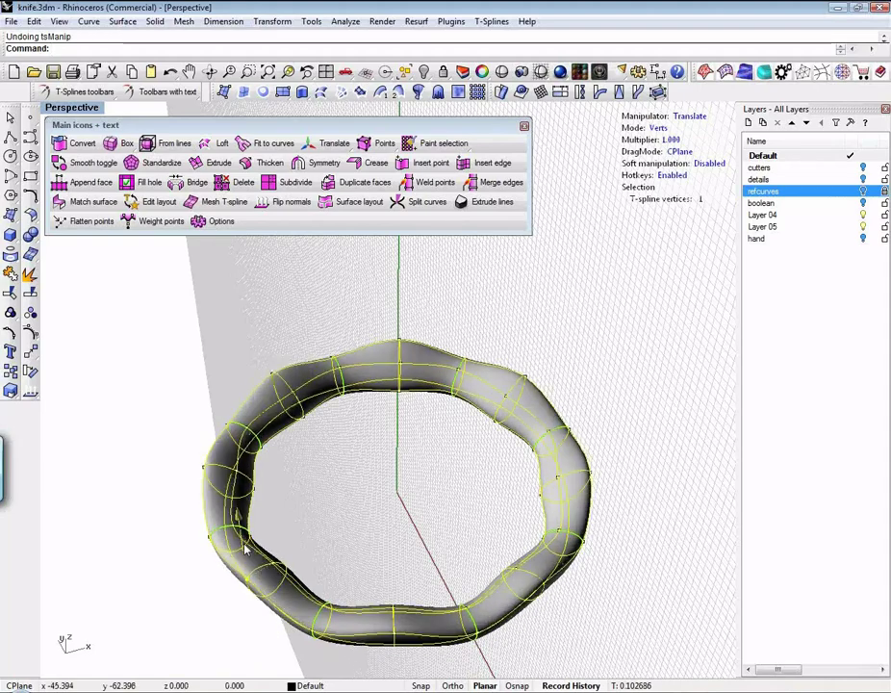
key("ctrl+z")
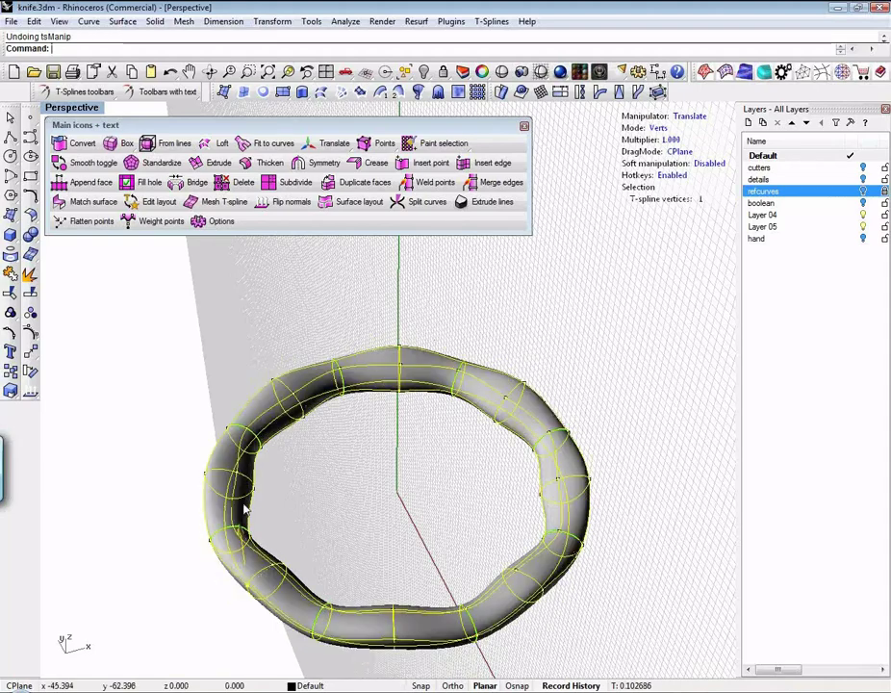
key("ctrl+z")
key("ctrl+z")
key("ctrl+z")
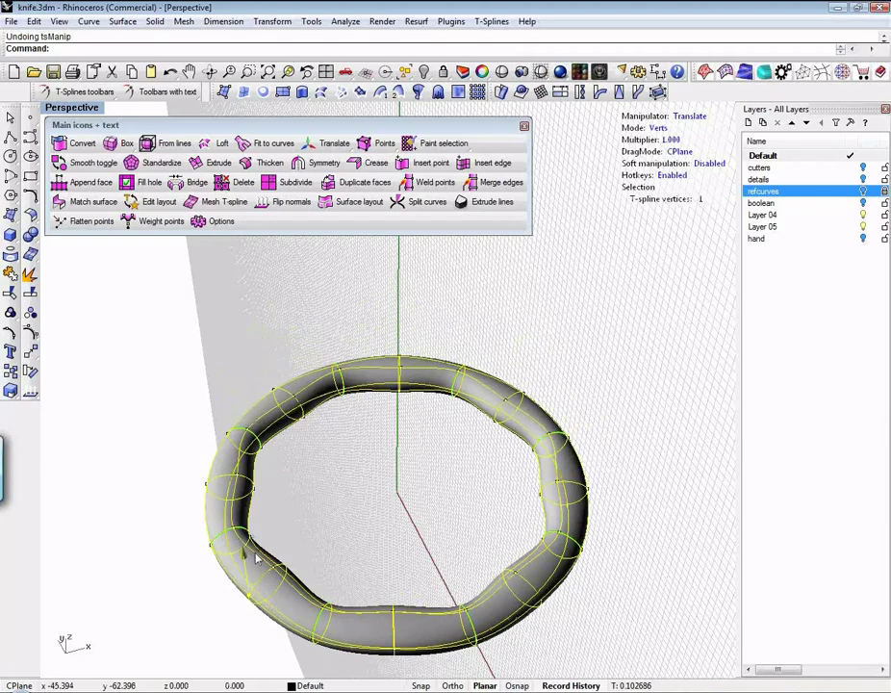
left_click(330, 483)
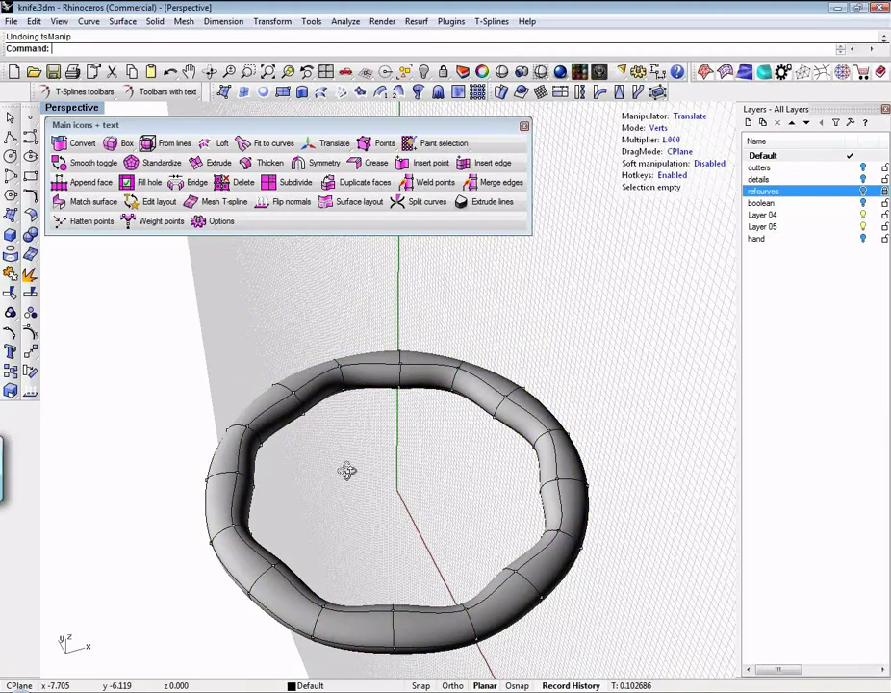
key("ctrl+z")
key("ctrl+z")
key("ctrl+z")
key("ctrl+z")
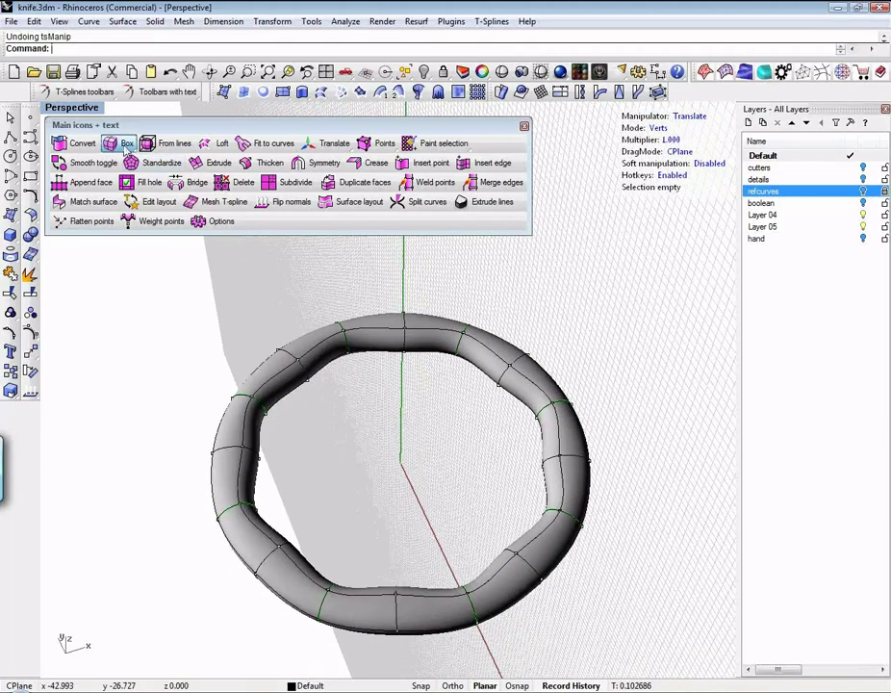
- Create a smooth T-spline sphere at the origin, radius about 2.4, with VerticalFaces=4, radial symmetry, SymmetrySegments=8 and FacesPerSegment=2
left_click(126, 151)
left_click(242, 162)
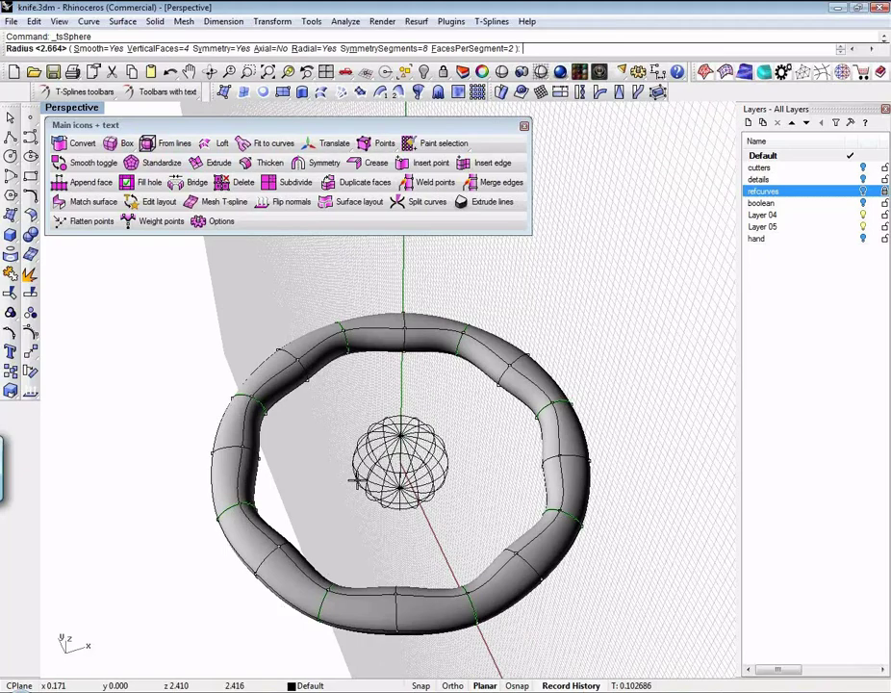
left_click(356, 480)
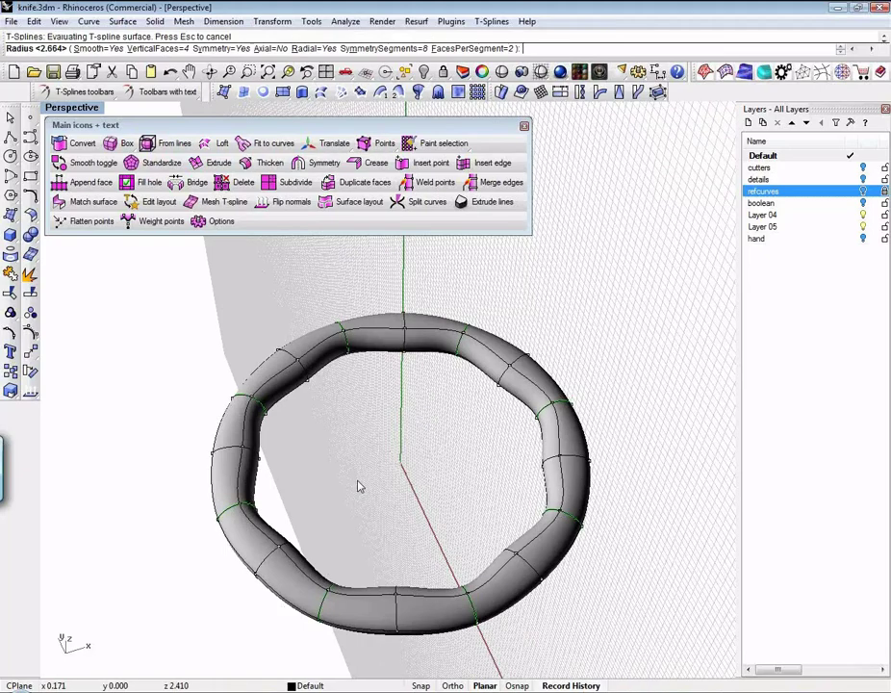
right_click_drag(315, 447, 334, 439)
scroll(334, 469, "up", 2)
scroll(330, 466, "down", 2)
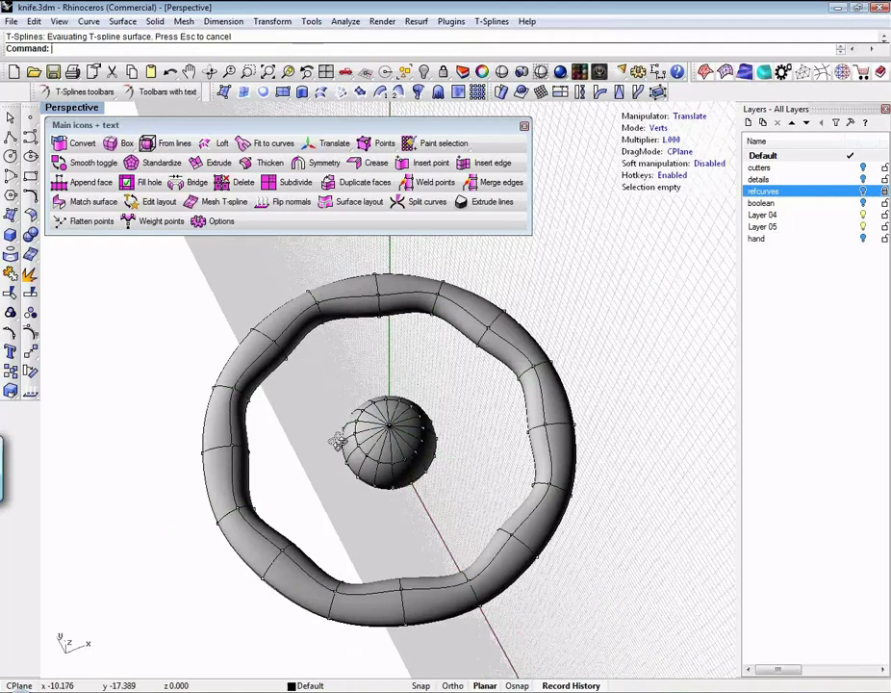
- Move one vertex on the sphere's side freehand outward to give the sphere symmetrical lobes, and clear the selection
scroll(375, 539, "up", 2)
left_click(382, 525)
left_click_drag(380, 596, 350, 643)
left_click(271, 543)
right_click_drag(250, 483, 272, 283)
- Bridge one side face of the lobed sphere to the nearest inner face of the torus with 3 segments and no twist
left_click(198, 182)
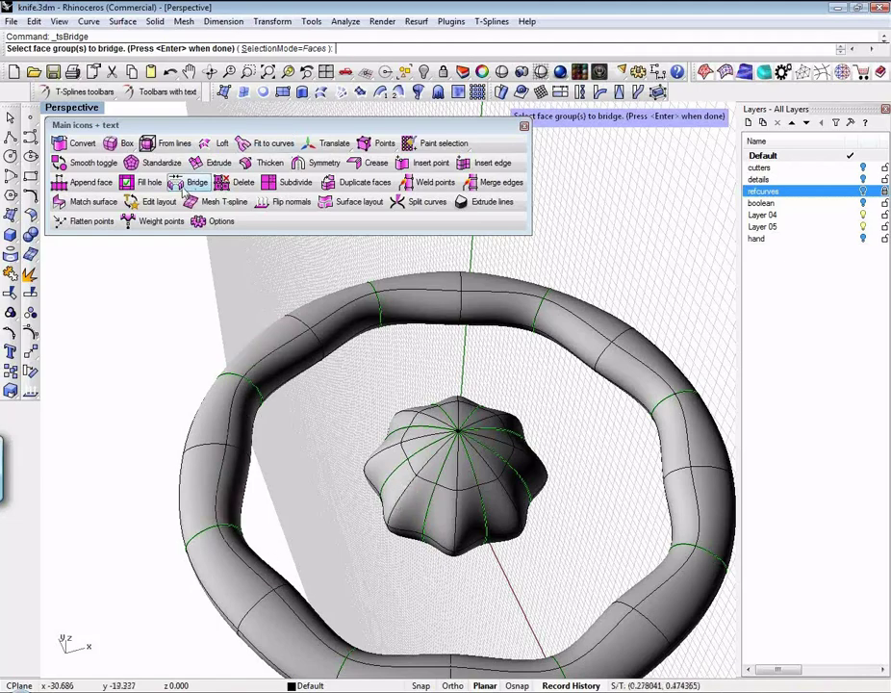
left_click(391, 497)
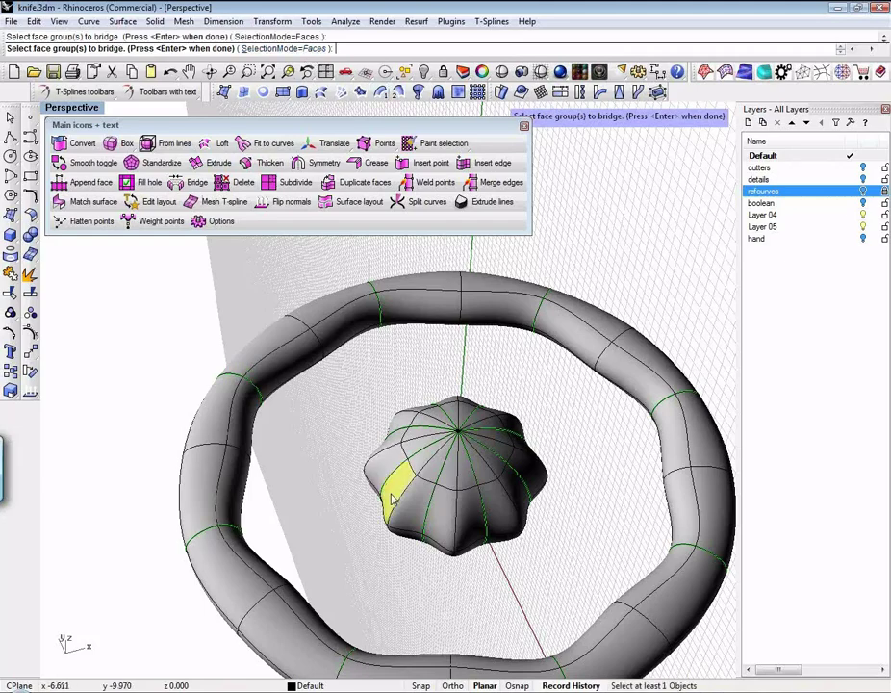
left_click(258, 568)
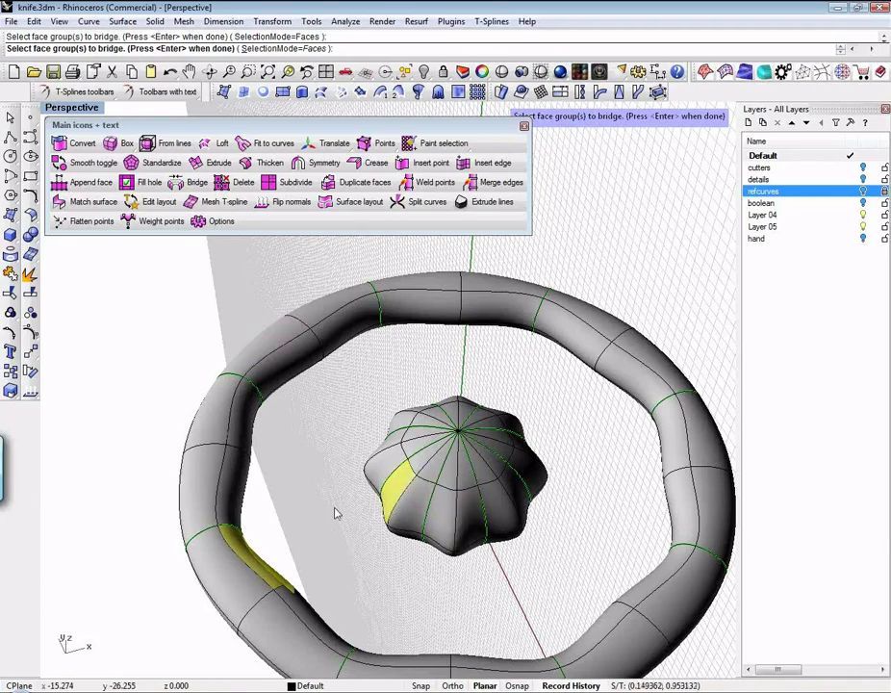
key("Return")
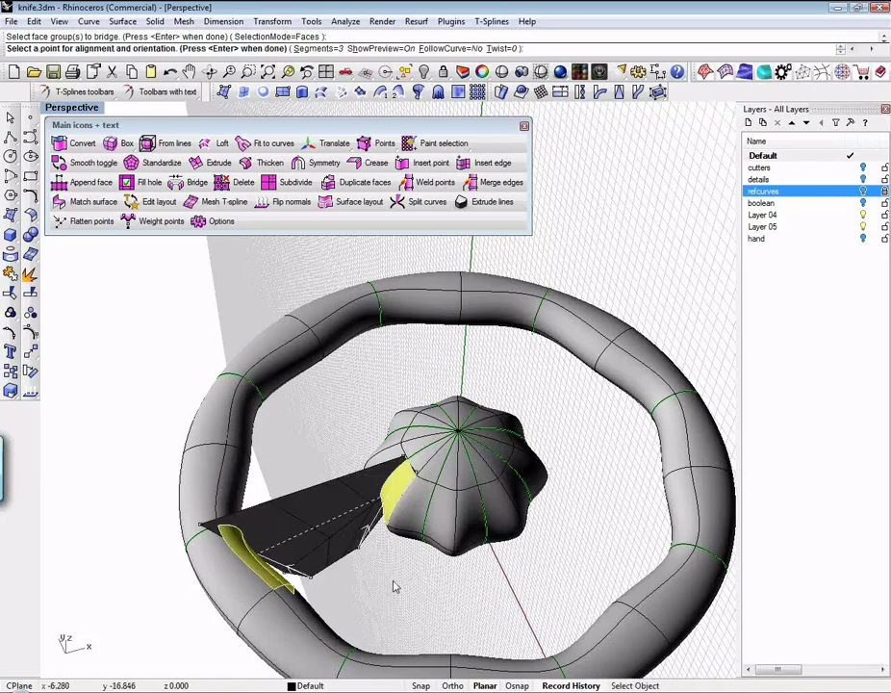
key("Return")
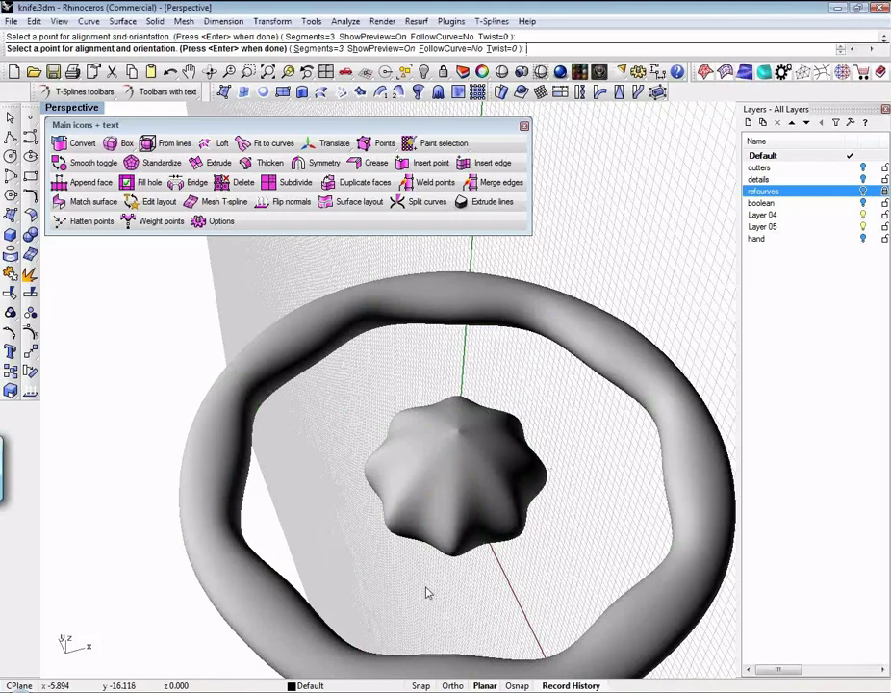
key("Return")
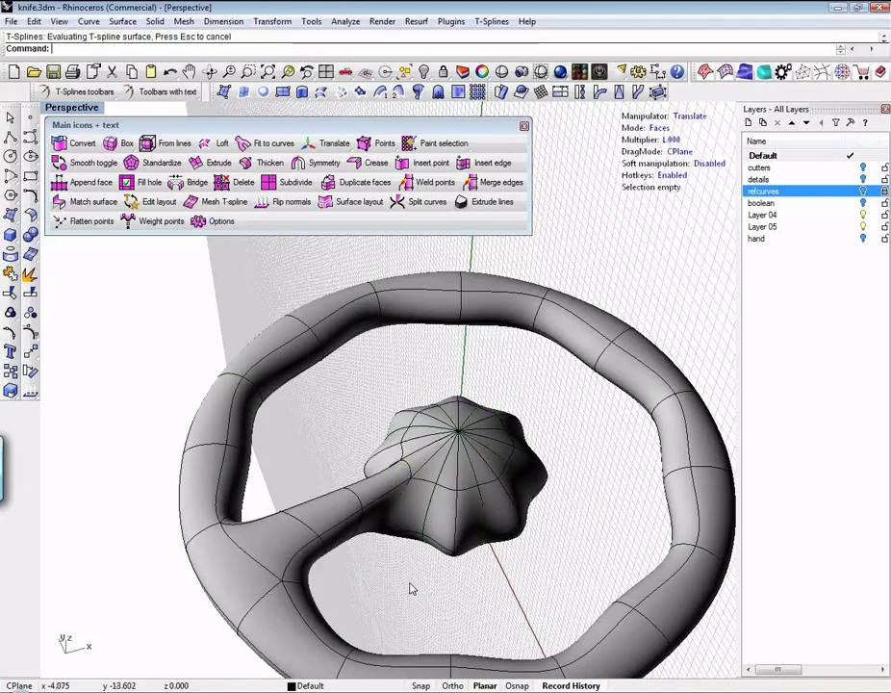
- Bridge a sphere face on the side opposite the first spoke to the facing inner torus face with 3 segments
right_click_drag(410, 565, 414, 472)
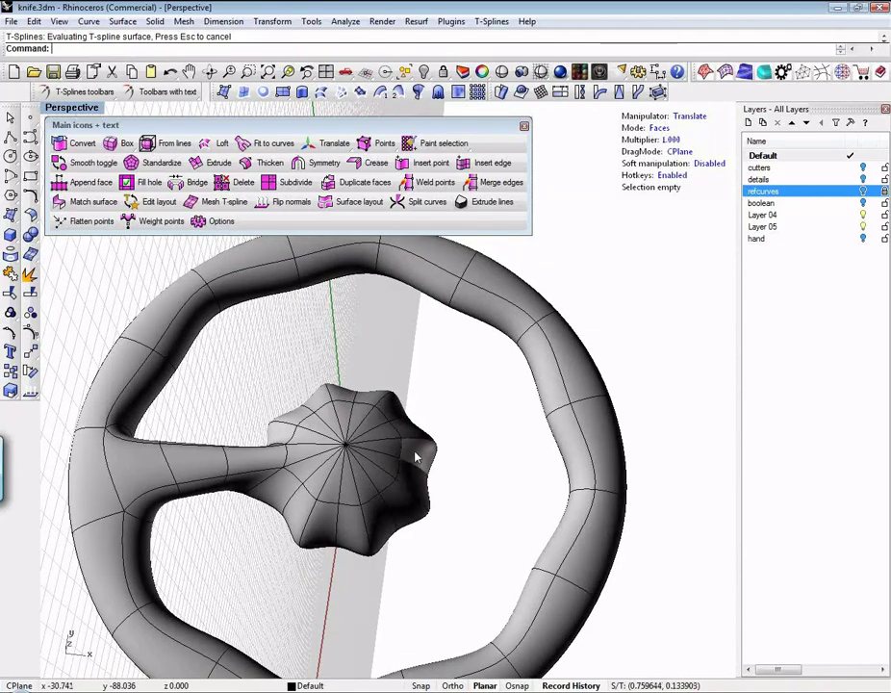
left_click(415, 458)
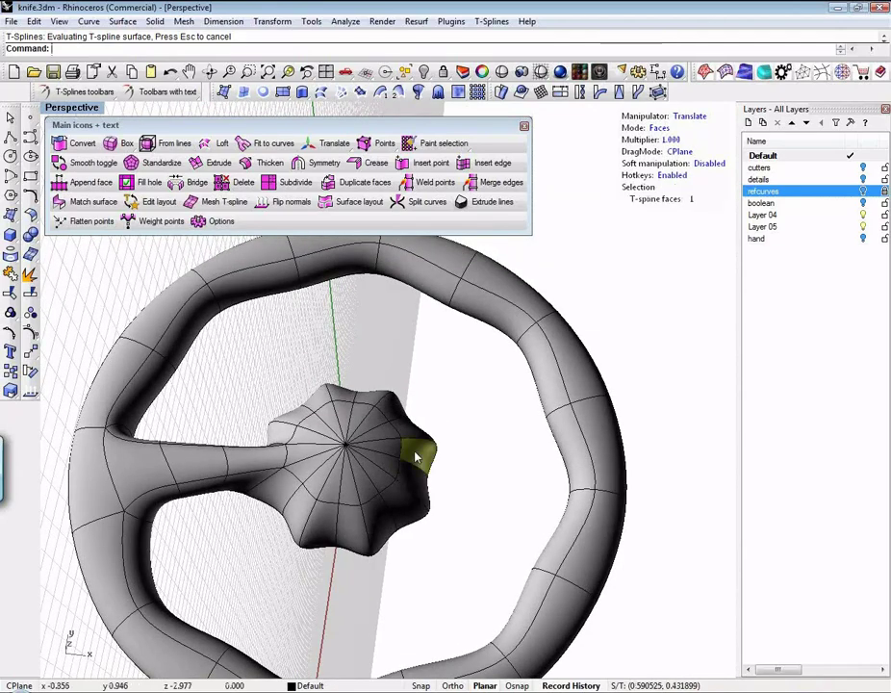
left_click(569, 447, "shift")
type("tsbridge")
key("Return")
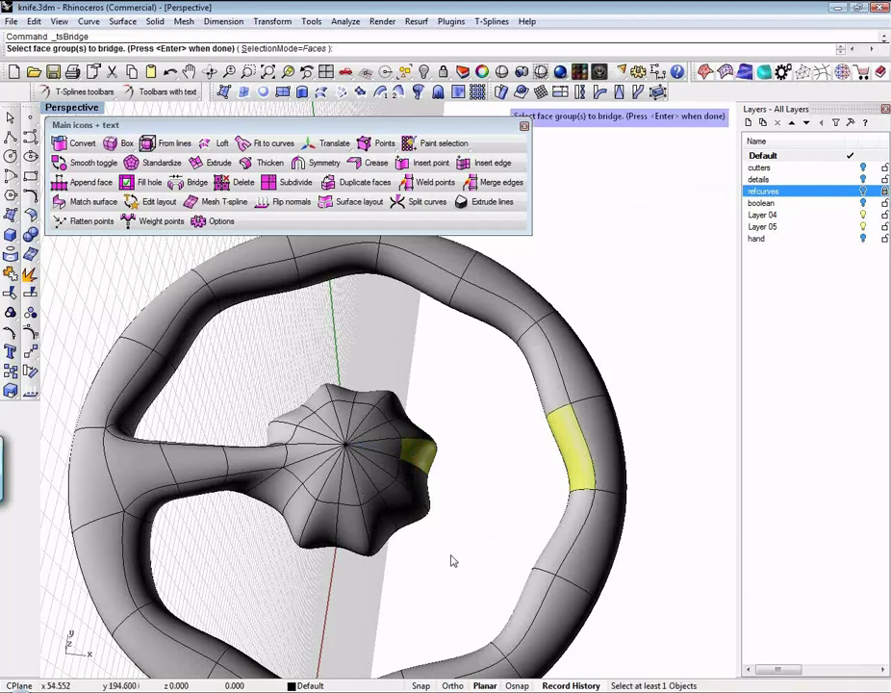
key("Return")
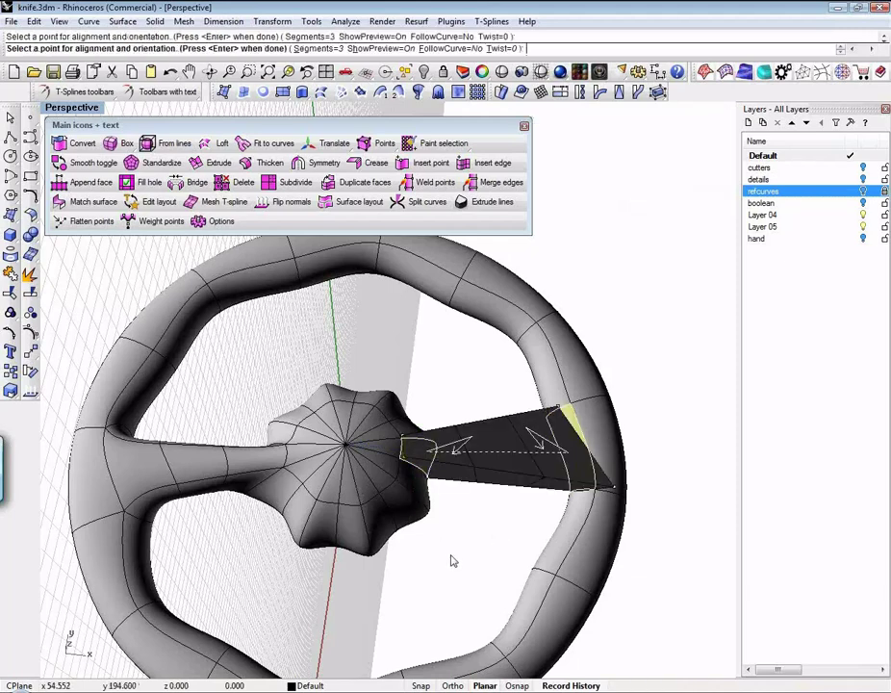
key("Return")
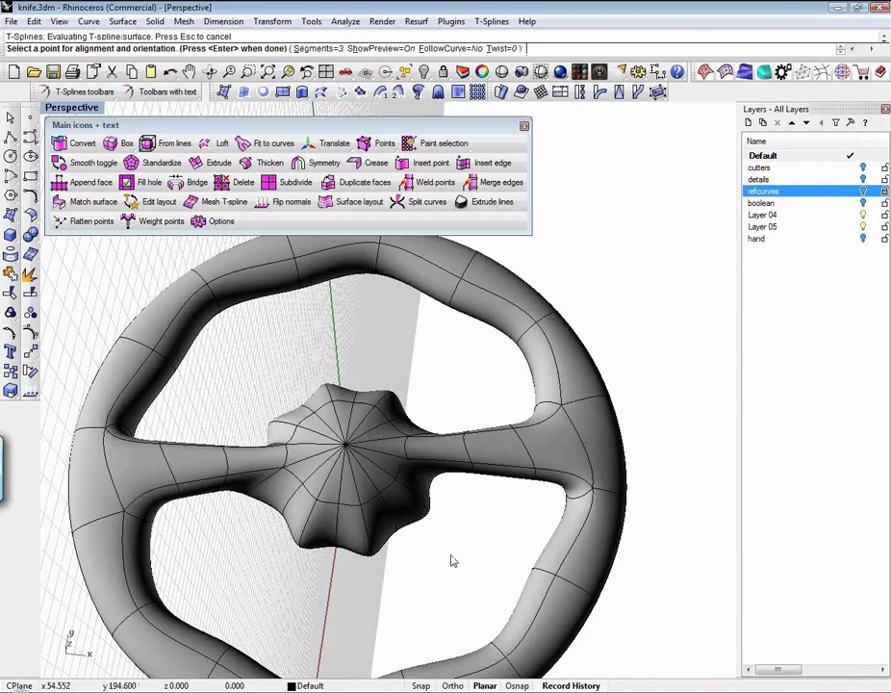
- Bridge two adjacent sphere faces between the two spokes to the two facing inner torus faces as one wide spoke with 3 segments
right_click_drag(423, 581, 404, 497)
left_click(402, 458)
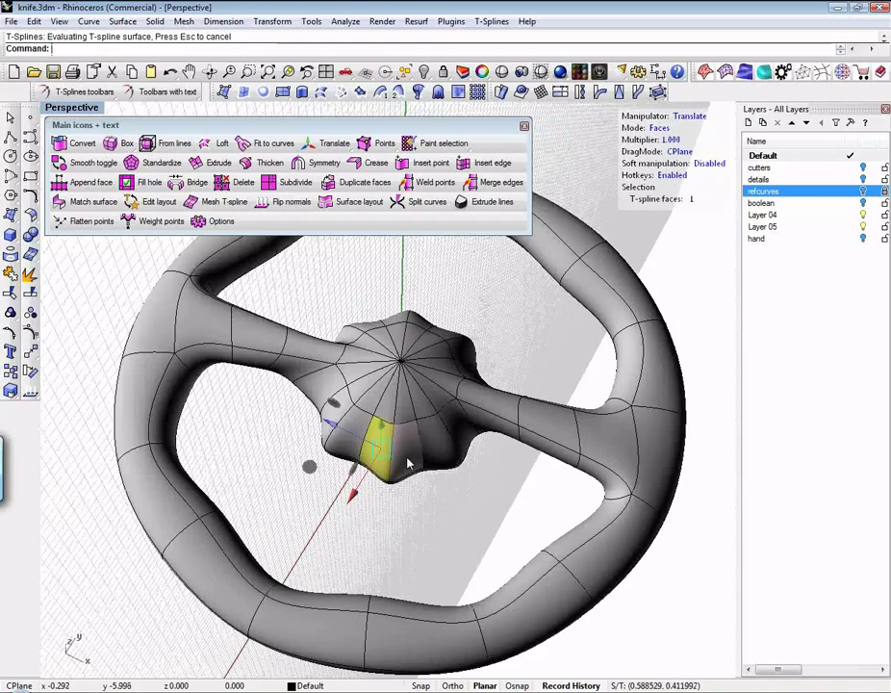
left_click(336, 606, "shift")
left_click(404, 616, "shift")
right_click(453, 531)
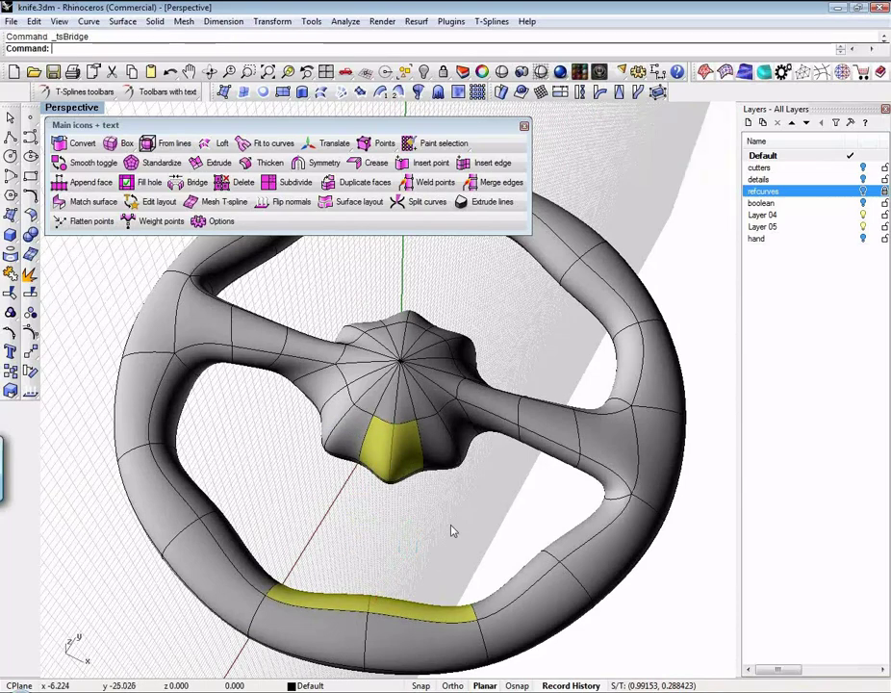
right_click(471, 527)
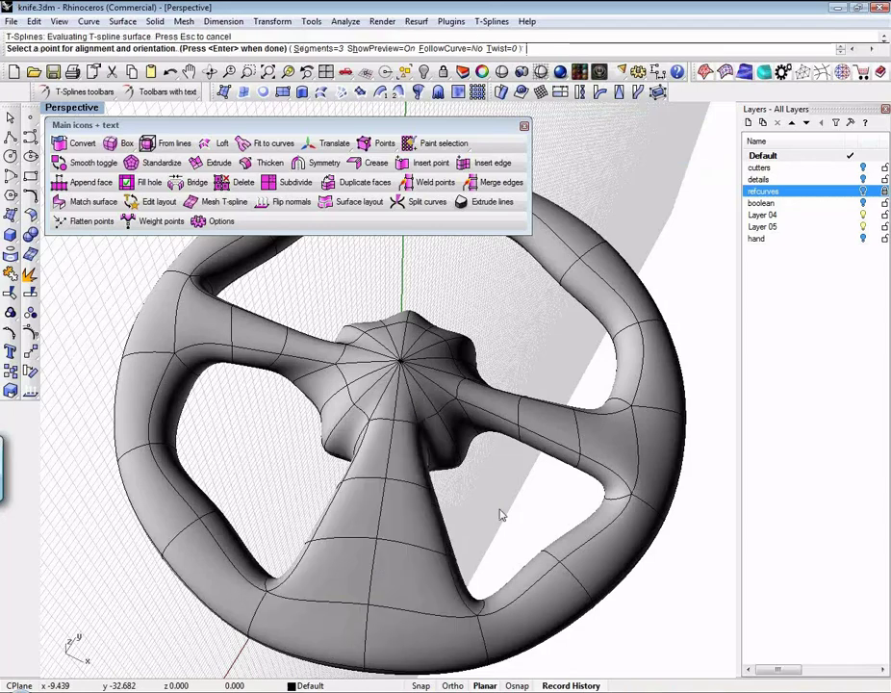
right_click(500, 515)
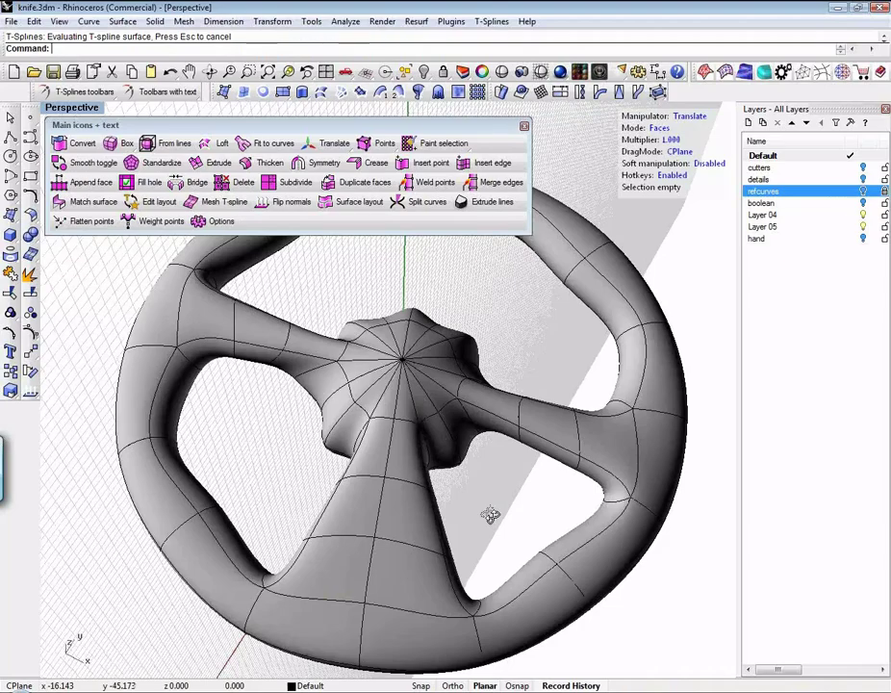
- Preview the bridged wheel with Shade, switching DrawWires to No and back to Yes, and inspect it from several angles
right_click_drag(490, 515, 414, 423)
left_click(452, 72)
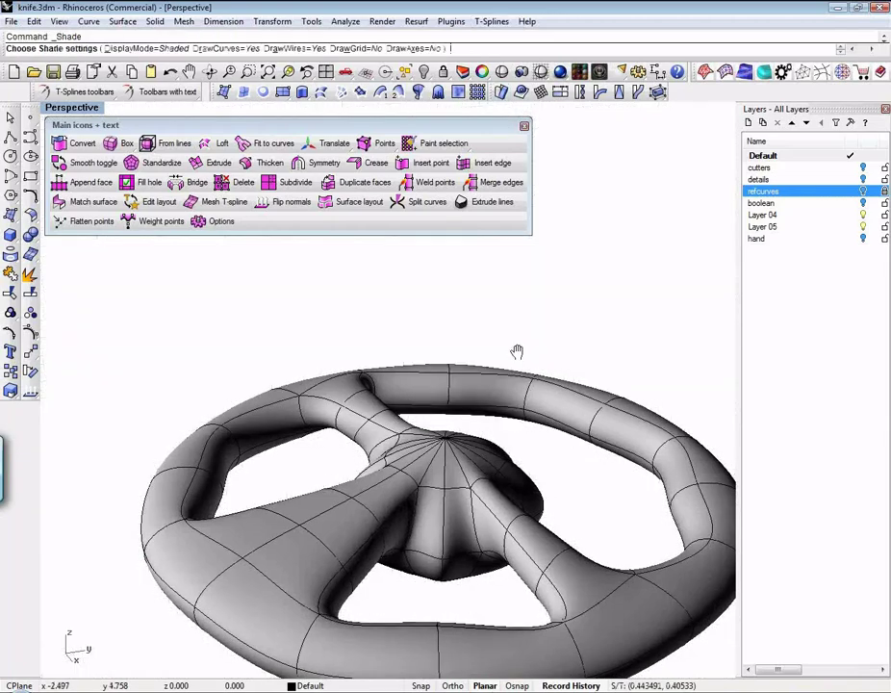
left_click(279, 48)
mouse_move(501, 385)
right_mouse_down()
mouse_move(485, 482)
mouse_move(300, 468)
mouse_move(259, 421)
mouse_move(278, 521)
mouse_move(453, 533)
mouse_move(563, 382)
mouse_move(573, 420)
mouse_move(420, 424)
mouse_move(362, 376)
mouse_move(477, 415)
mouse_move(533, 455)
mouse_move(562, 403)
mouse_move(538, 431)
mouse_move(510, 394)
right_mouse_up()
left_click(290, 49)
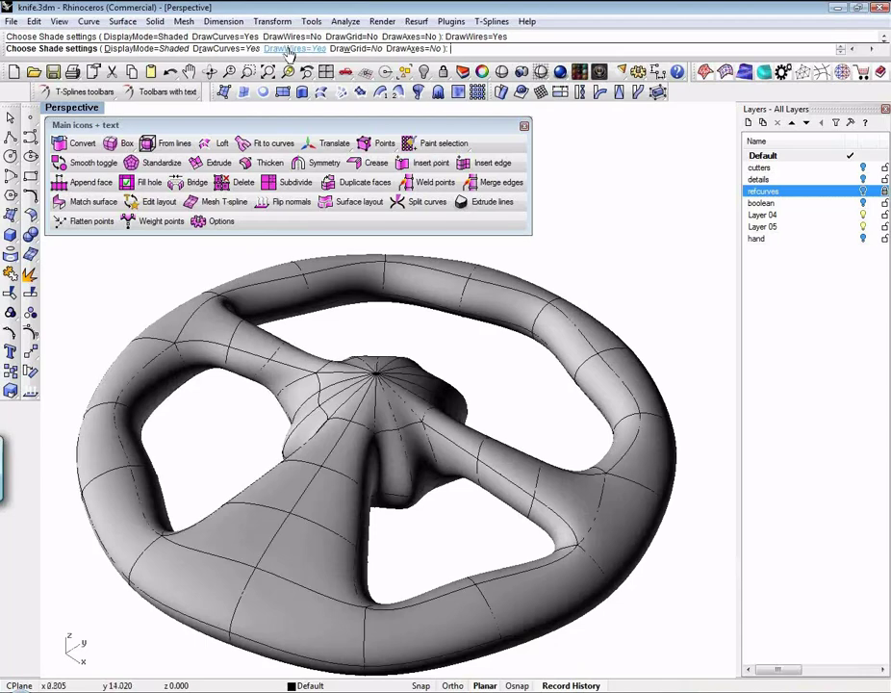
mouse_move(482, 441)
right_mouse_down()
mouse_move(520, 420)
mouse_move(425, 412)
mouse_move(456, 445)
right_mouse_up()
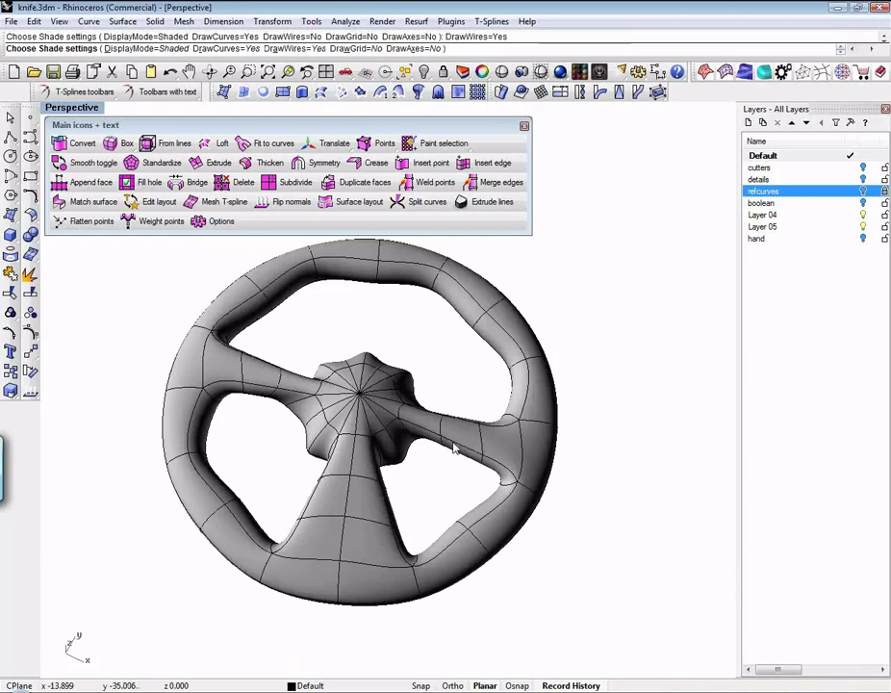
right_click_drag(395, 494, 363, 462)
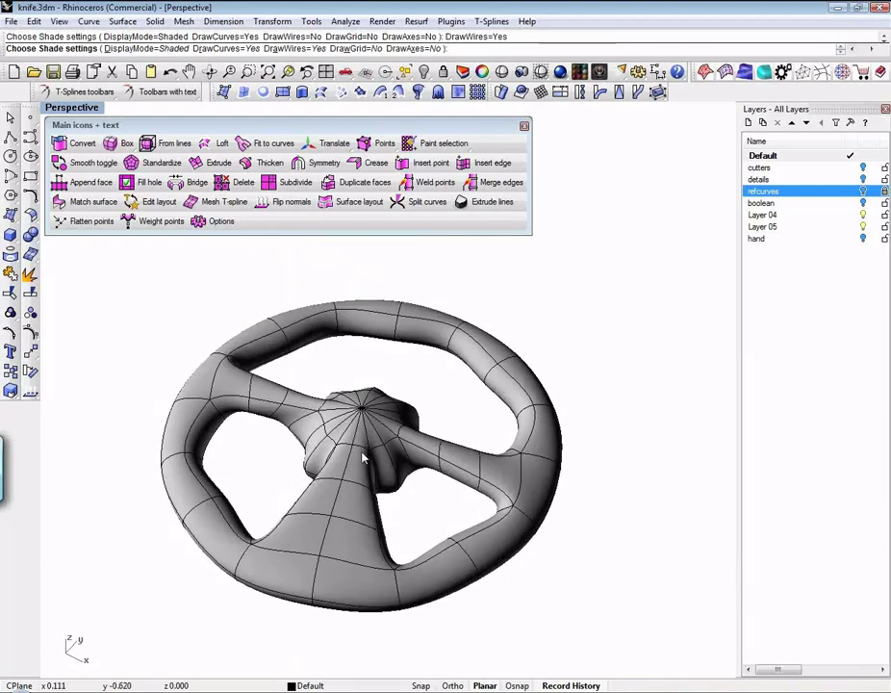